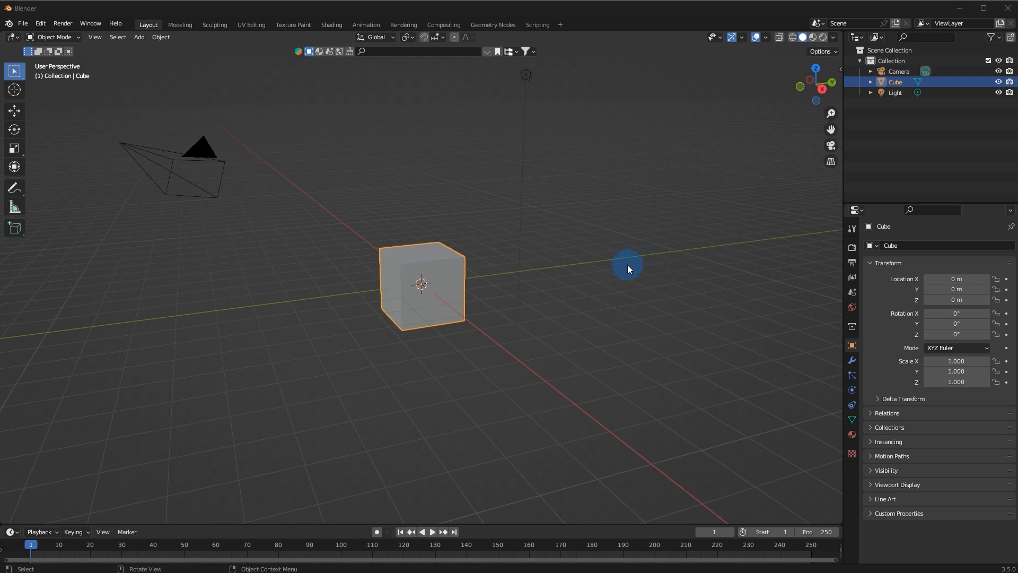
Move the cube along the Y axis to -4 m and insert a Location keyframe at frame 1.
middle_drag(628, 263, 648, 290)
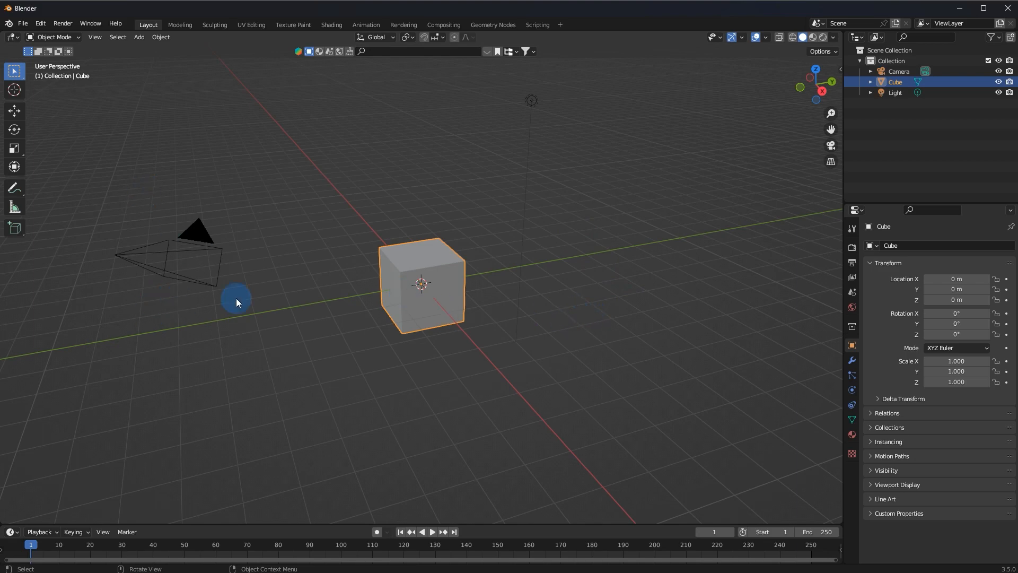
key(a)
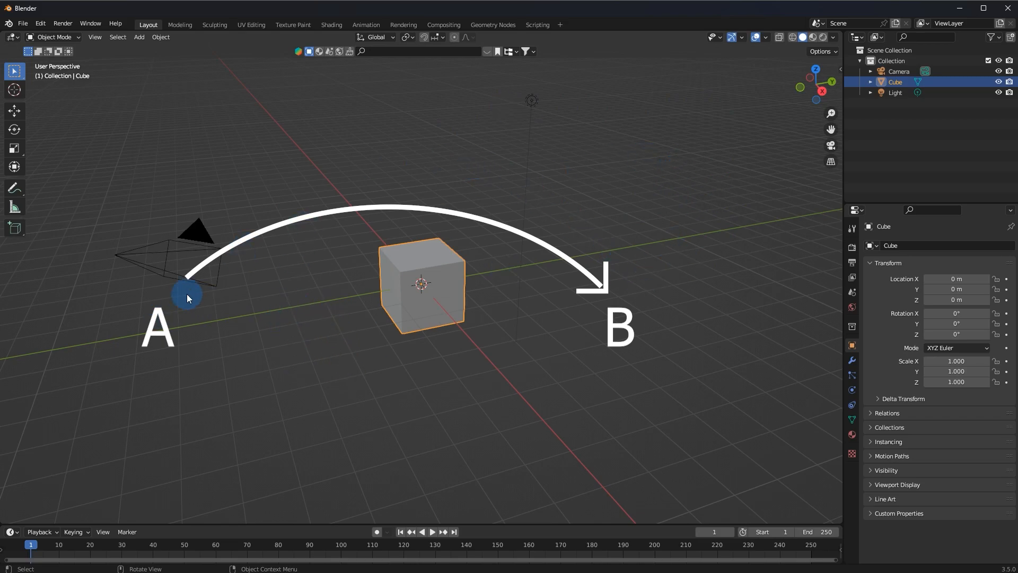
key(g)
key(y)
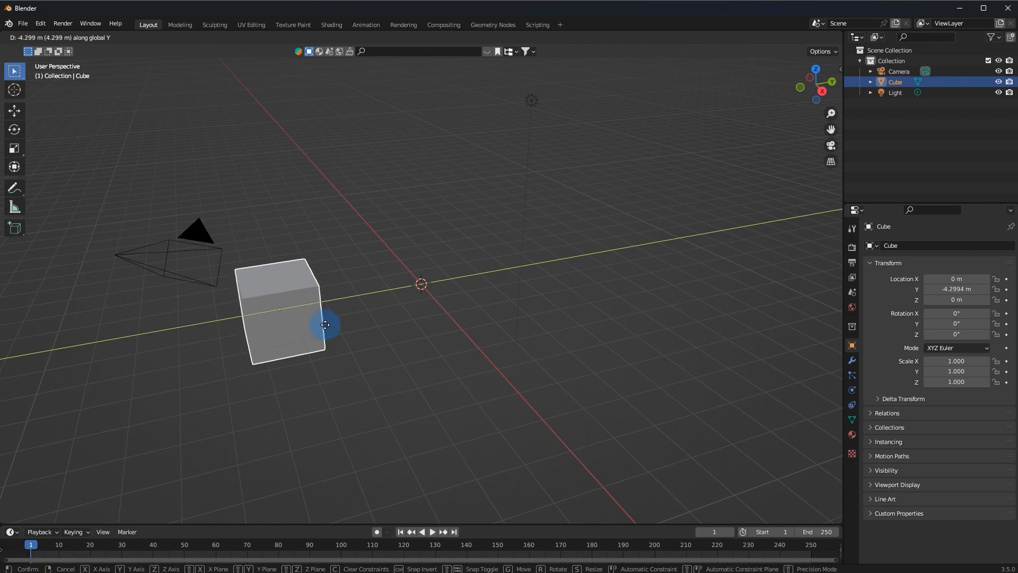
click(346, 319)
key(i)
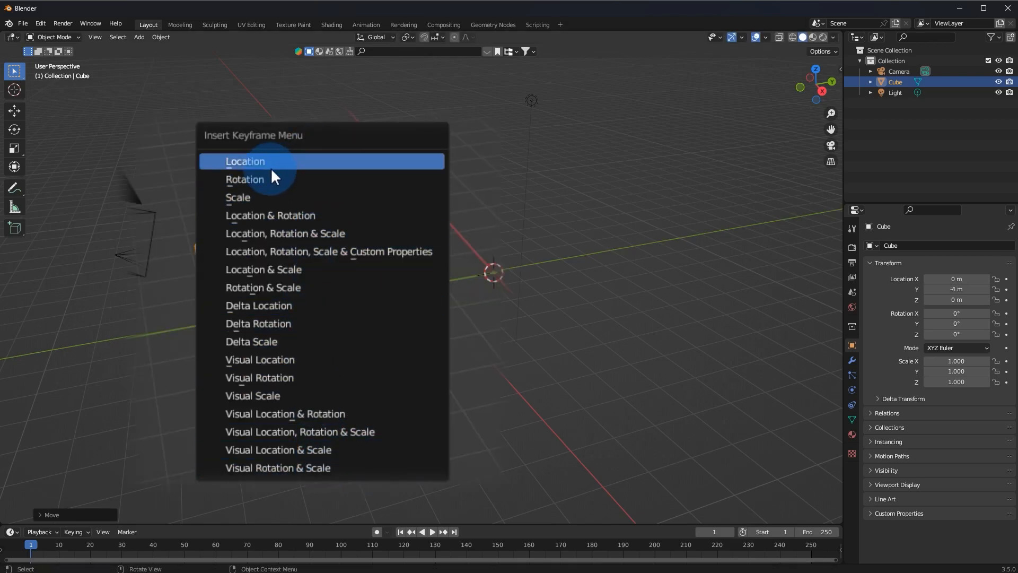
click(294, 222)
At frame 30, move the cube along the Y axis to 5 m and insert a Location keyframe.
drag(335, 311, 580, 260)
click(34, 547)
drag(34, 549, 122, 546)
drag(239, 254, 521, 174)
key(i)
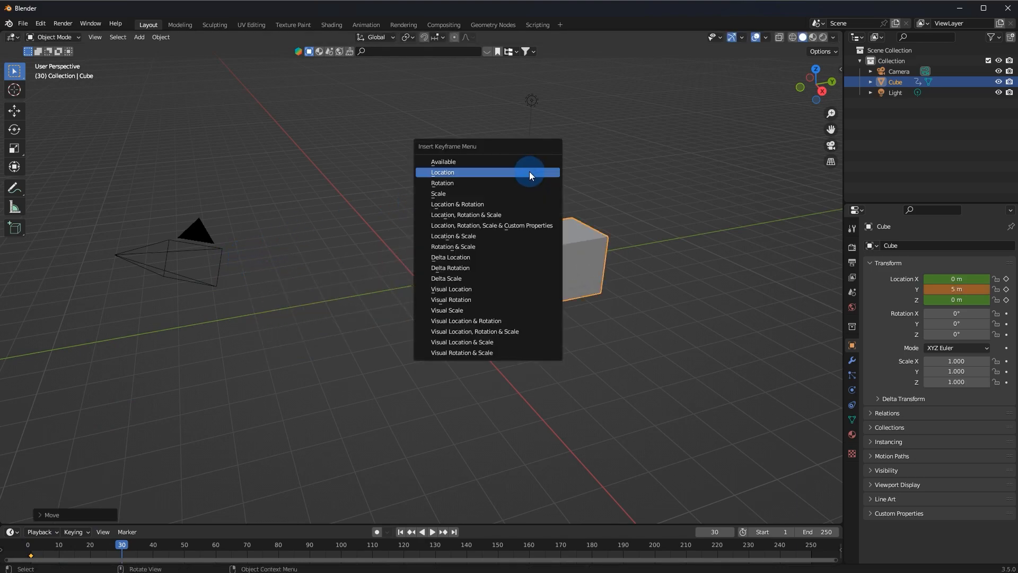
click(500, 171)
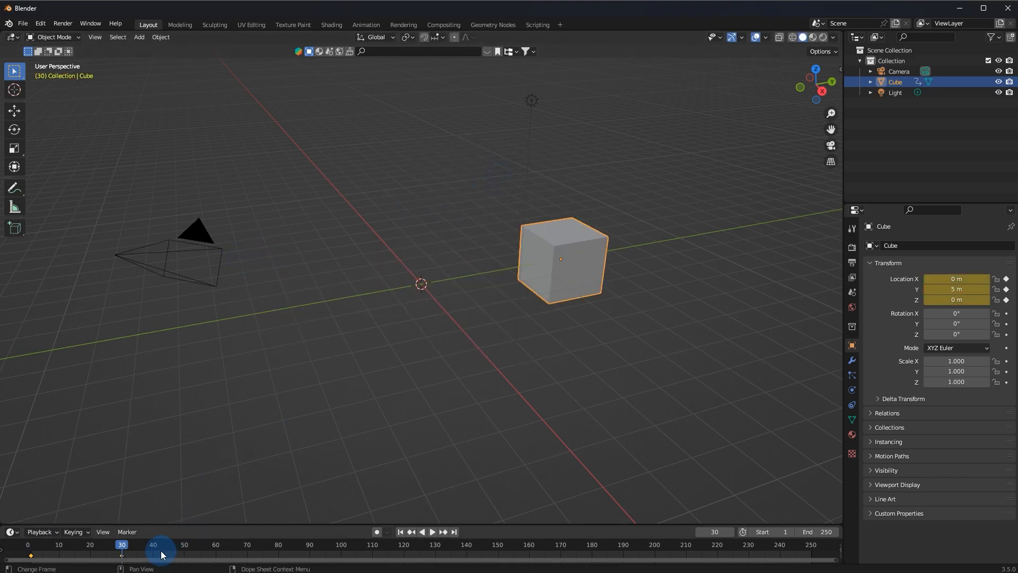
Play the animation from the beginning to check the cube's movement between the two keyframes, then stop playback.
drag(118, 546, 73, 547)
key(space)
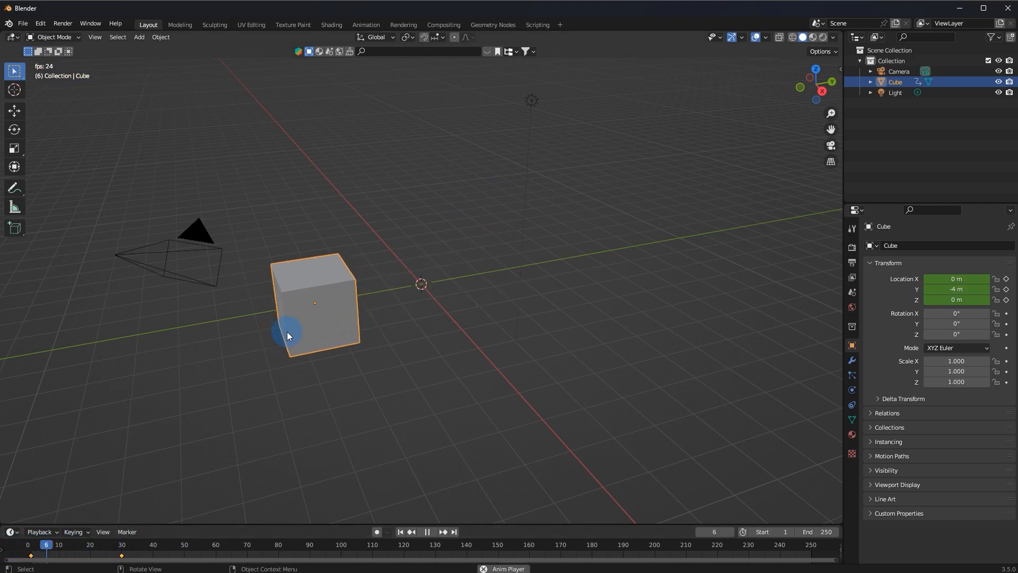
key(space)
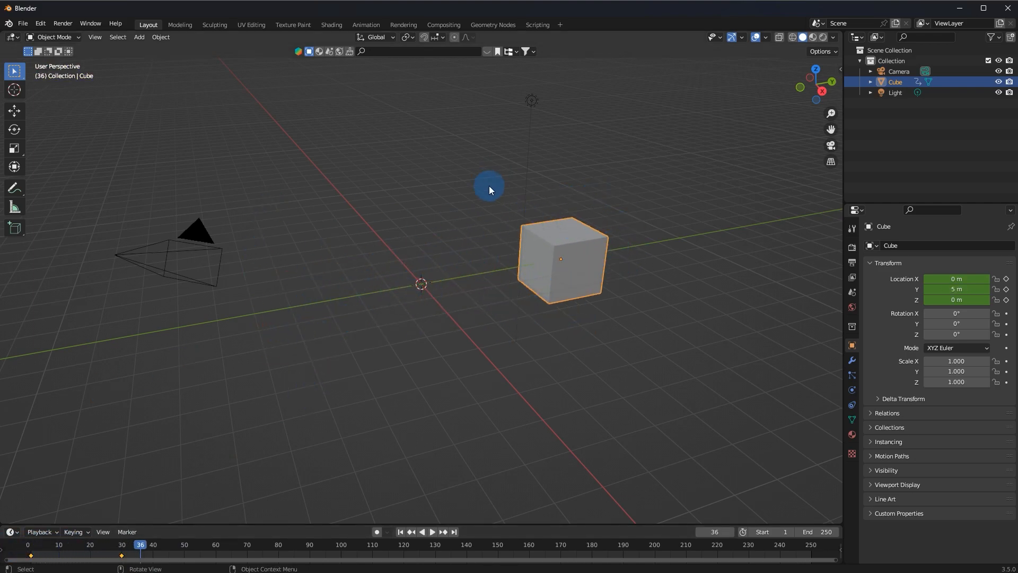
Undo both of the cube's location keyframes and clear its location, making the timeline area slightly taller.
key(ctrl+z)
key(ctrl+z)
key(ctrl+z)
key(ctrl+z)
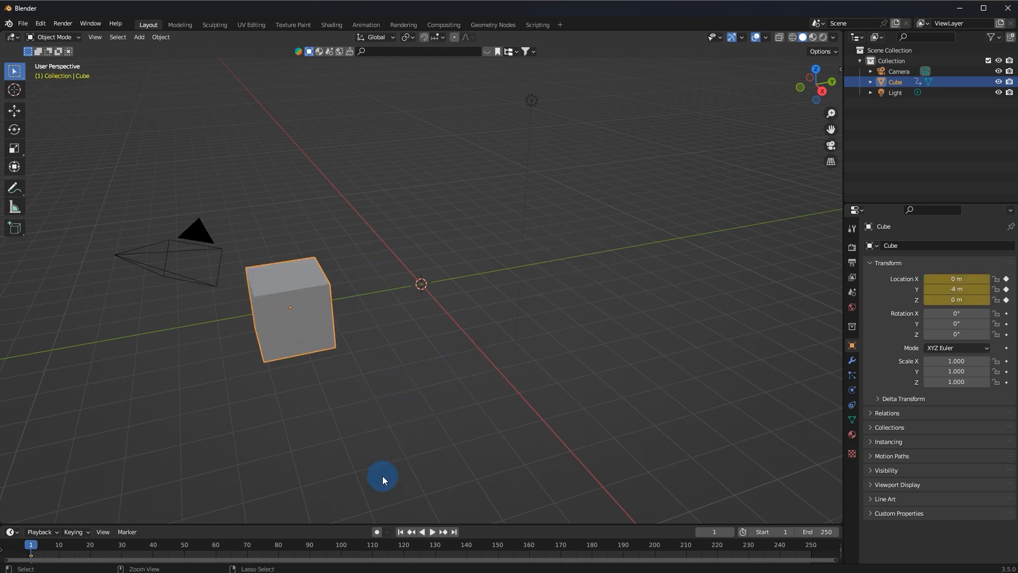
drag(353, 526, 357, 500)
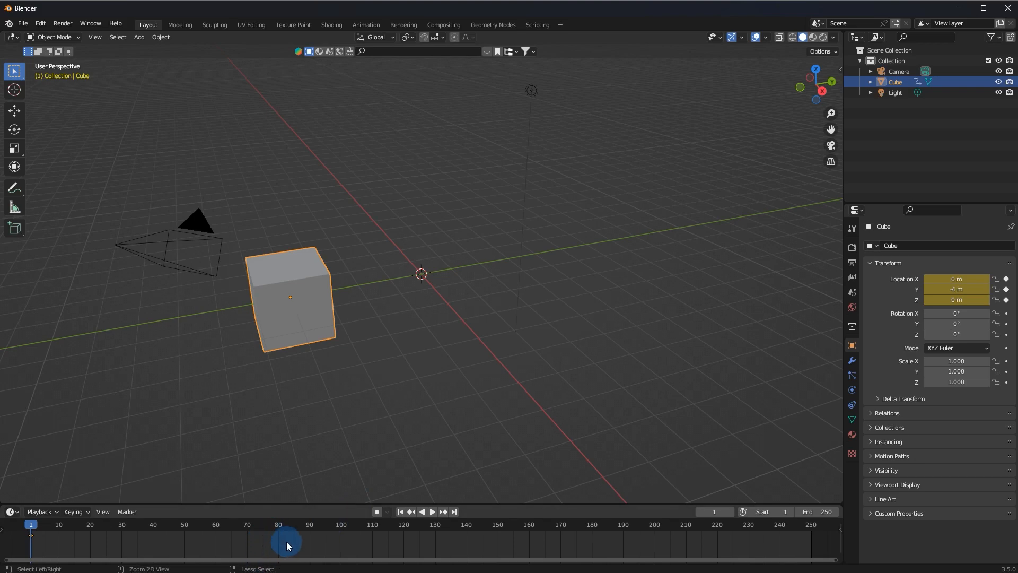
key(ctrl+z)
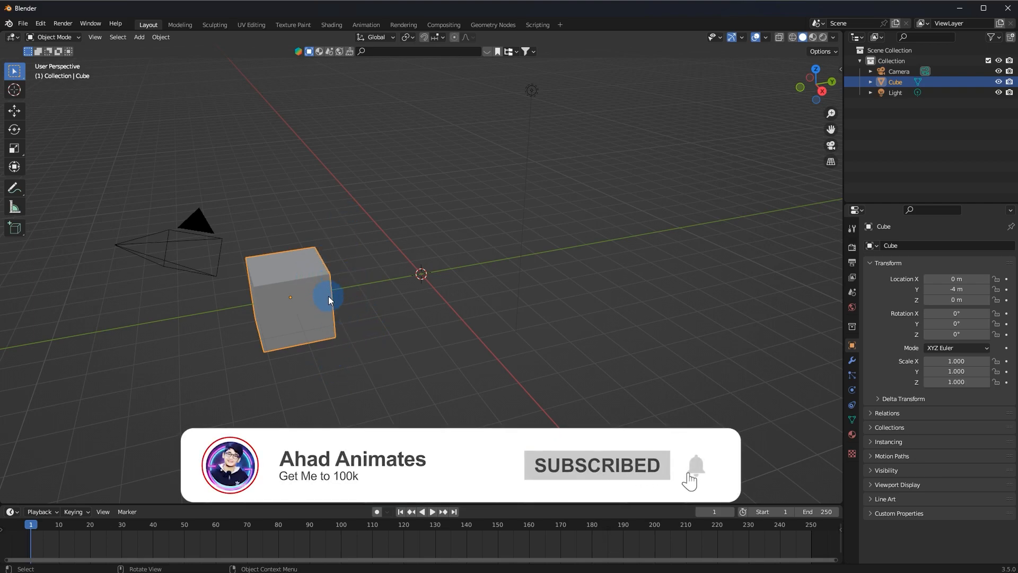
key(alt+g)
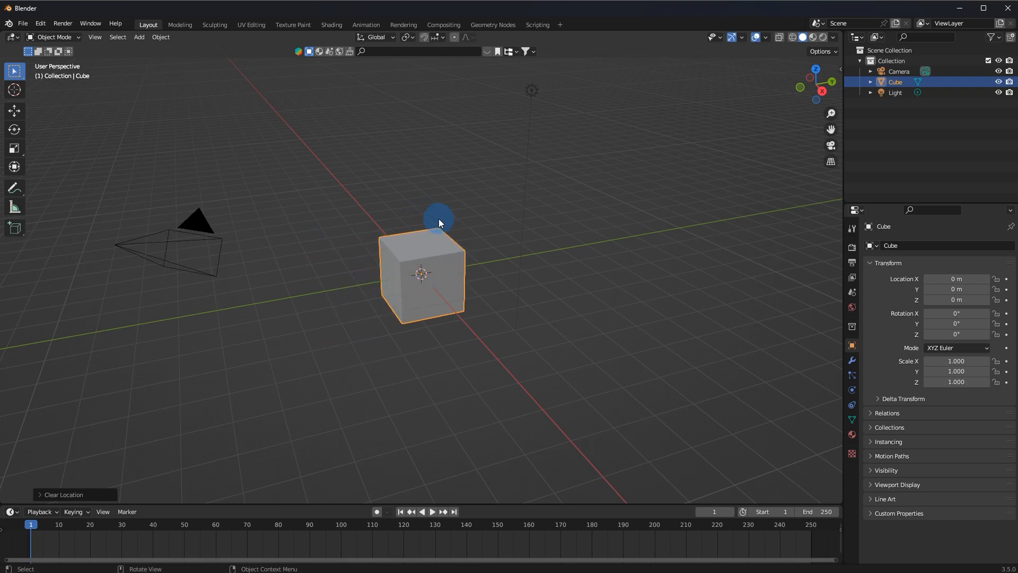
Rotate the cube freely with Trackball to about X 25°, Y 52° and Z -34.6°.
key(r)
key(Escape)
key(i)
key(r)
key(r)
click(387, 293)
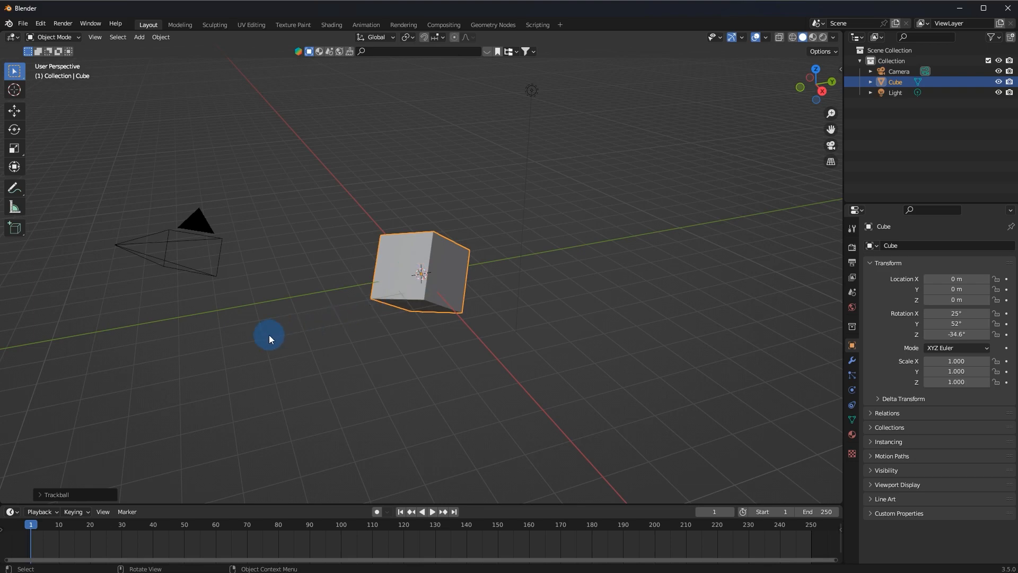
Go to frame 70 and rotate the cube freely with Trackball to about X 148°, Y -28.6° and Z -124°.
key(space)
drag(253, 545, 241, 545)
key(Right)
key(Right)
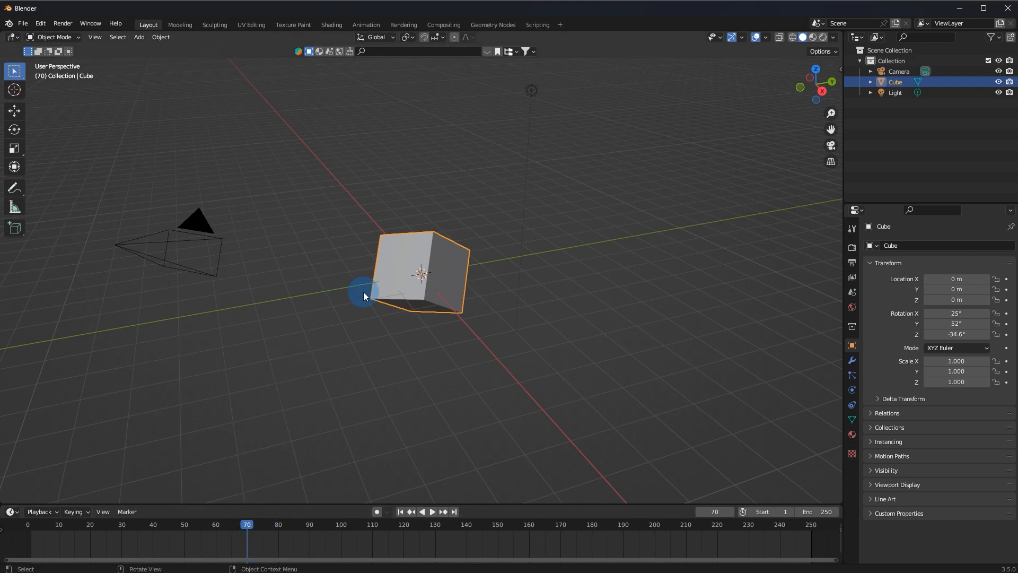
key(r)
key(r)
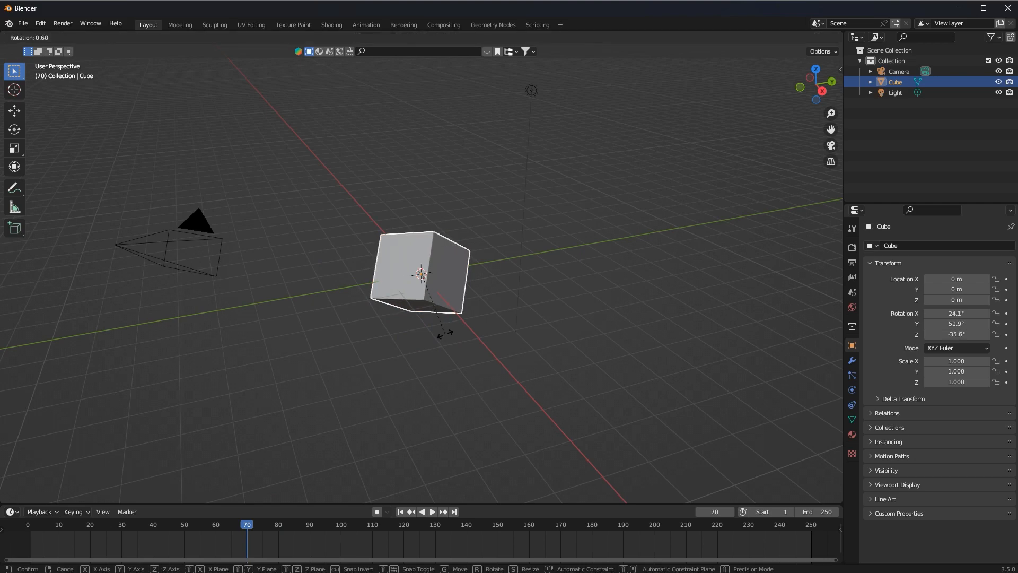
click(344, 192)
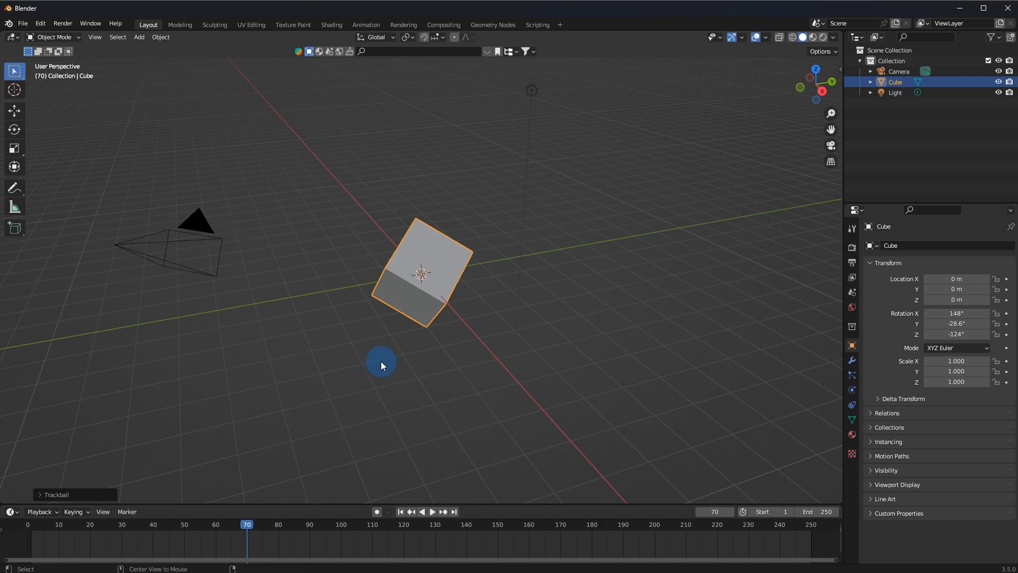
Reset the cube to the origin without rotation and insert a Location keyframe at frame 1.
key(alt+g)
key(i)
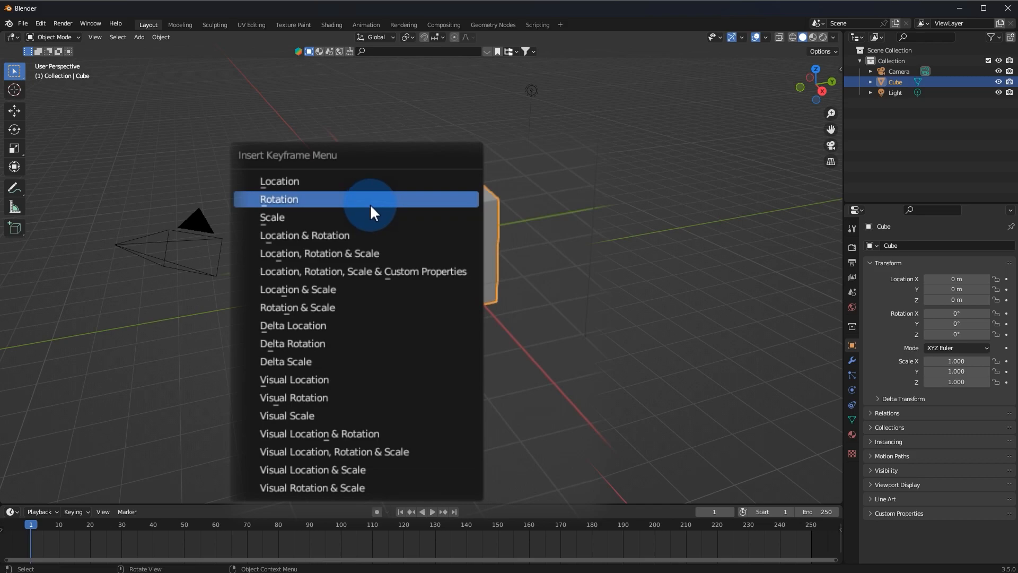
click(352, 183)
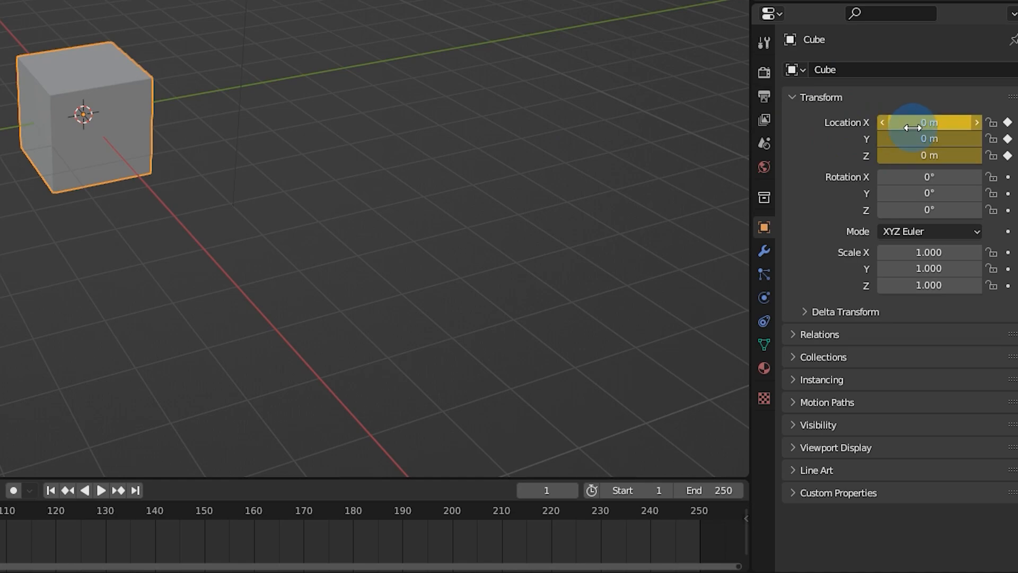
Remove the cube's Location X and Y keyframes at frame 1 and add them back.
click(1008, 122)
click(1008, 138)
click(1007, 139)
click(1007, 123)
At frame 70, move the cube along the Y axis to 6 m and insert a Location keyframe.
drag(29, 526, 247, 543)
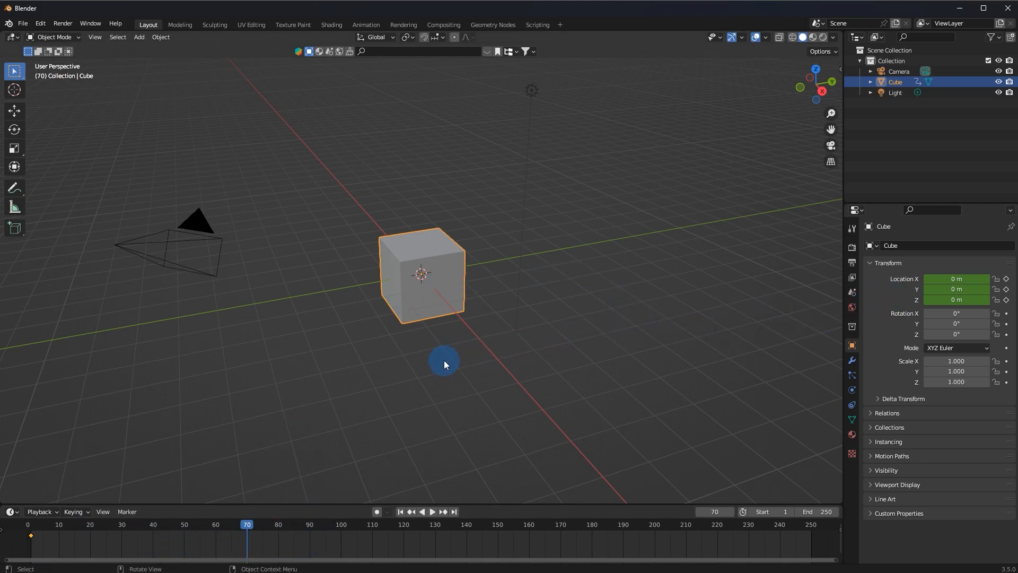
key(g)
right_click(466, 338)
key(g)
key(y)
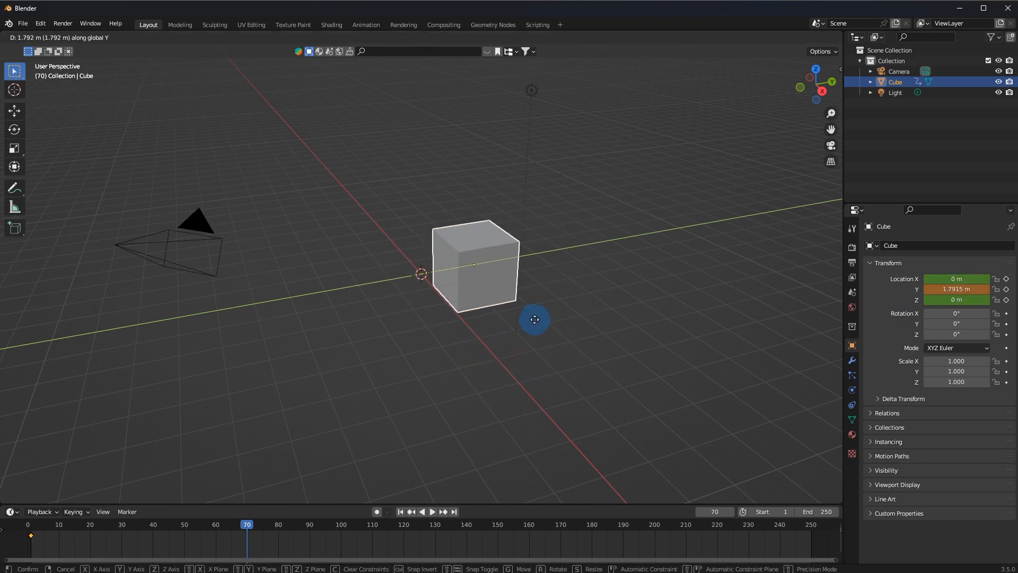
click(618, 283)
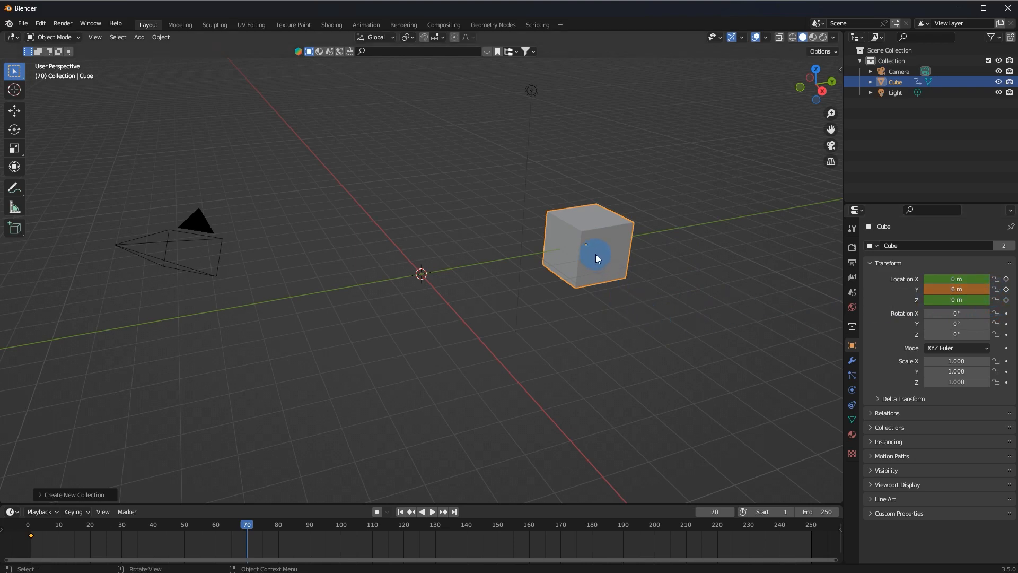
key(i)
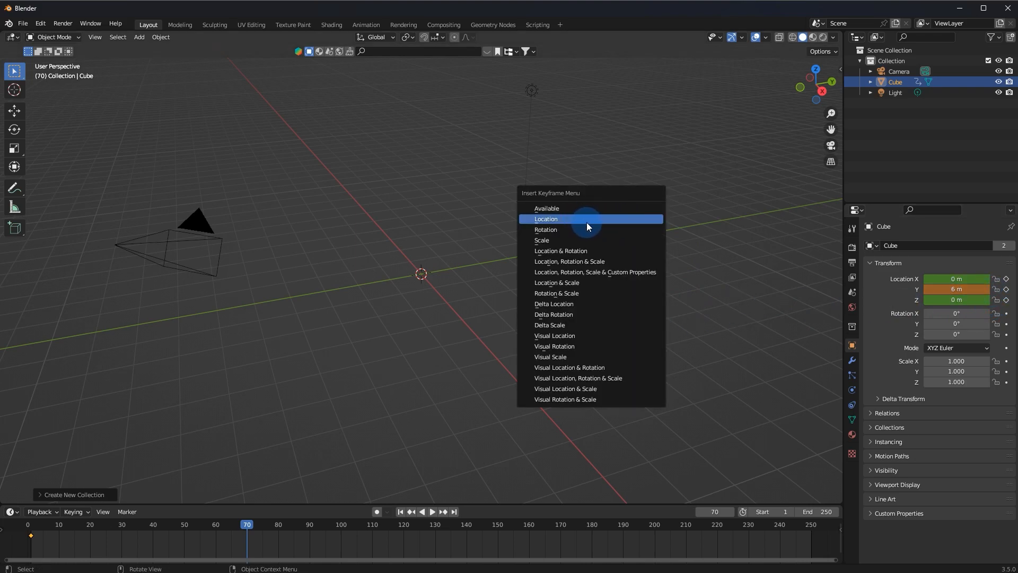
click(588, 218)
Set the animation's end frame to 70.
drag(189, 527, 5, 530)
mouse_move(823, 508)
mouse_down()
mouse_move(705, 500)
mouse_move(730, 501)
mouse_up()
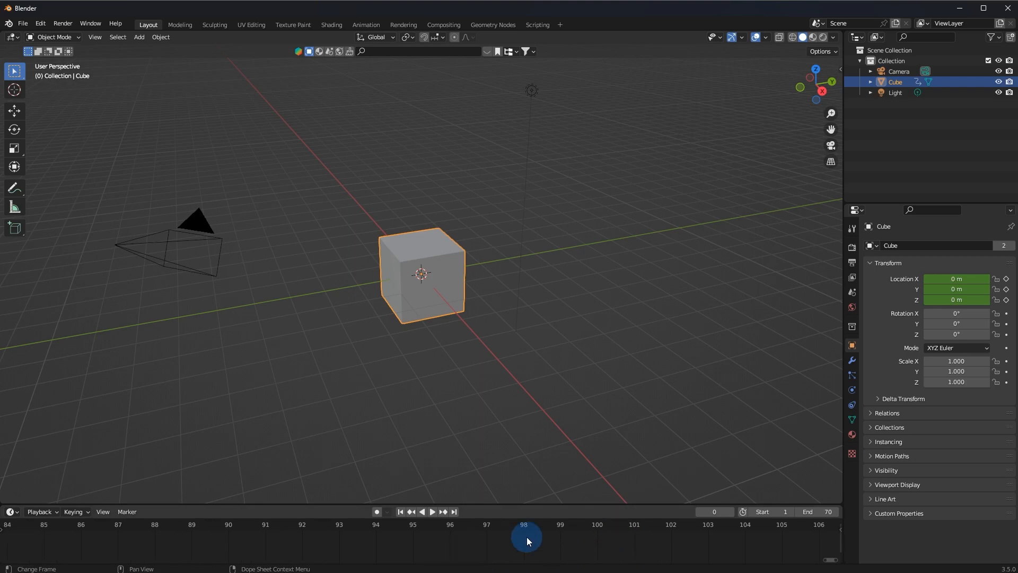
ctrl+middle_drag(527, 538, 560, 565)
Play the shortened animation, stop it and return to the first frame.
key(space)
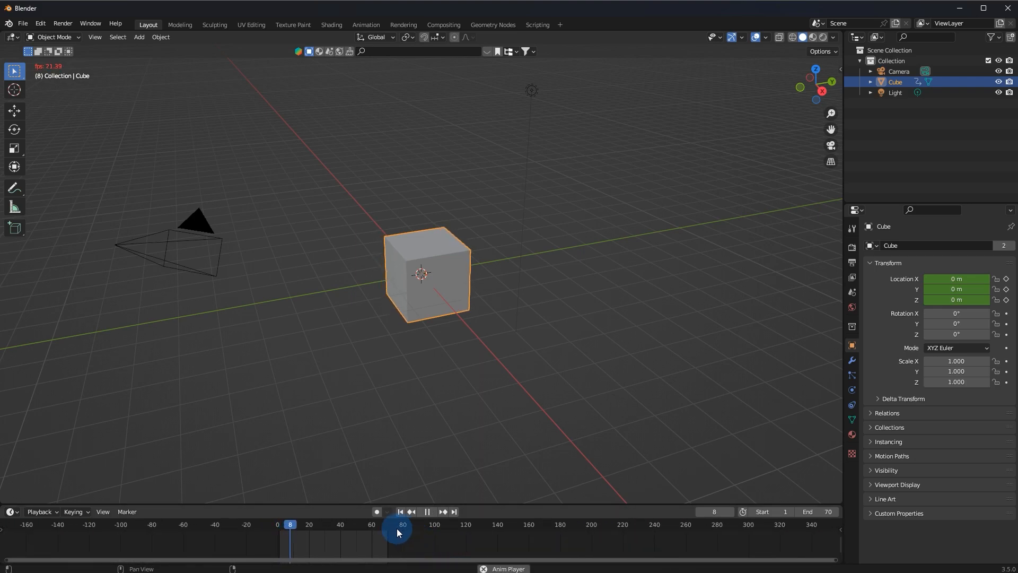
middle_drag(455, 539, 482, 524)
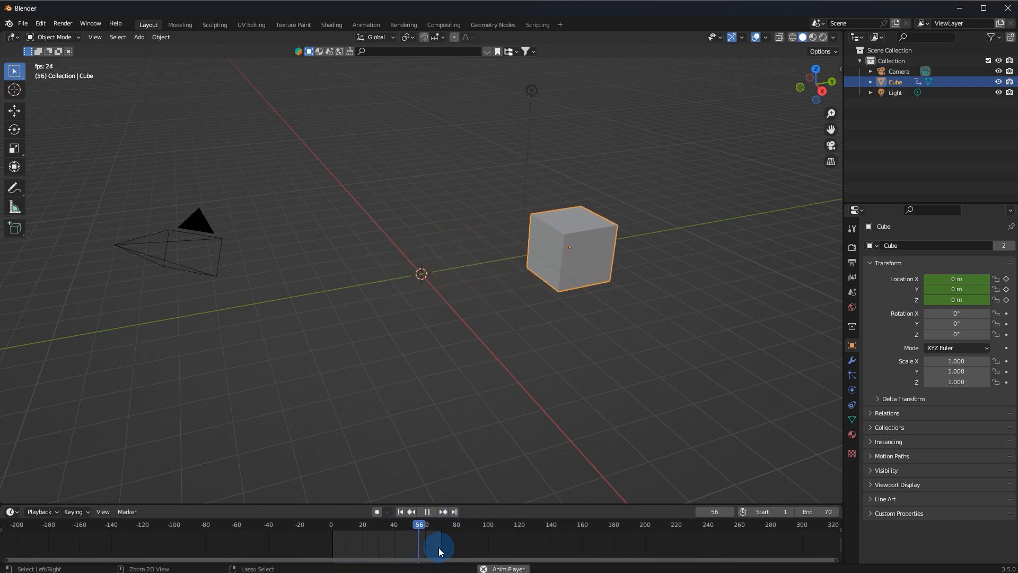
scroll(457, 540, up, 8)
middle_drag(457, 540, 548, 537)
key(space)
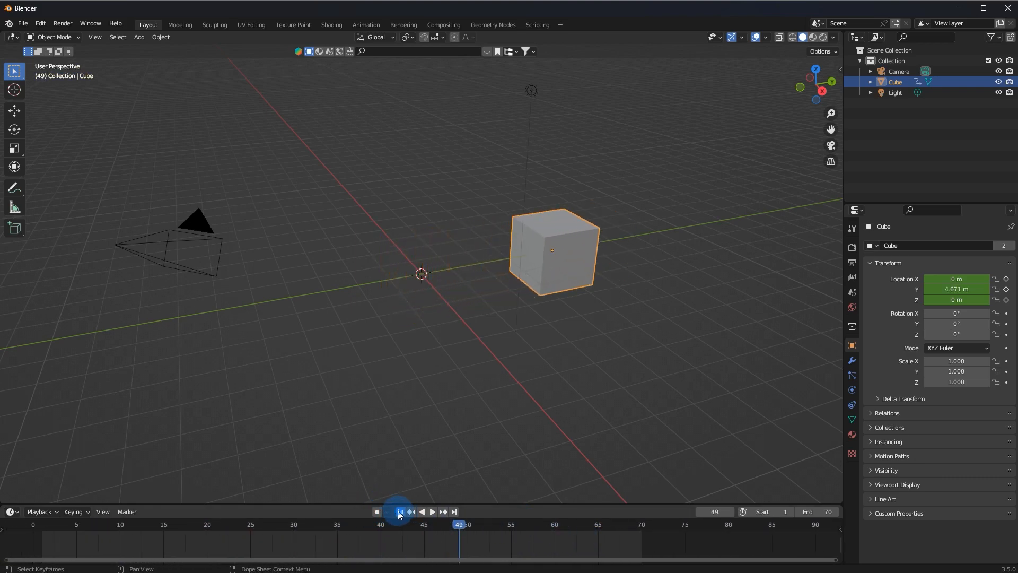
click(401, 512)
middle_drag(404, 539, 569, 548)
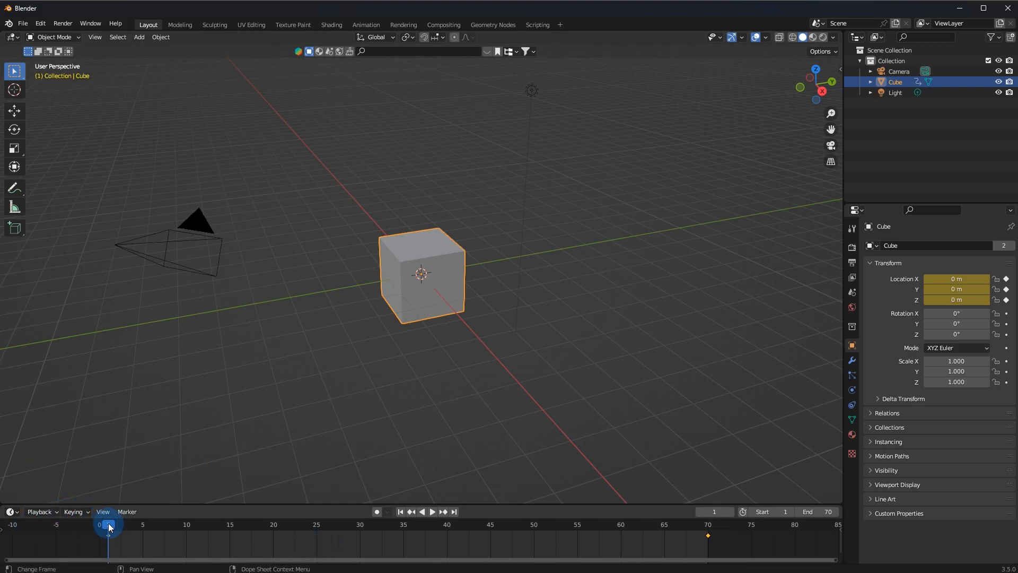
At frame 1, move the cube along the Y axis to -4 m and replace its Location keyframe.
mouse_move(118, 535)
mouse_down()
mouse_move(473, 547)
mouse_move(665, 537)
mouse_move(375, 533)
mouse_move(101, 512)
mouse_move(103, 522)
mouse_move(200, 525)
mouse_move(463, 511)
mouse_move(707, 537)
mouse_move(169, 543)
mouse_move(662, 542)
mouse_move(701, 551)
mouse_move(109, 536)
mouse_move(119, 531)
mouse_up()
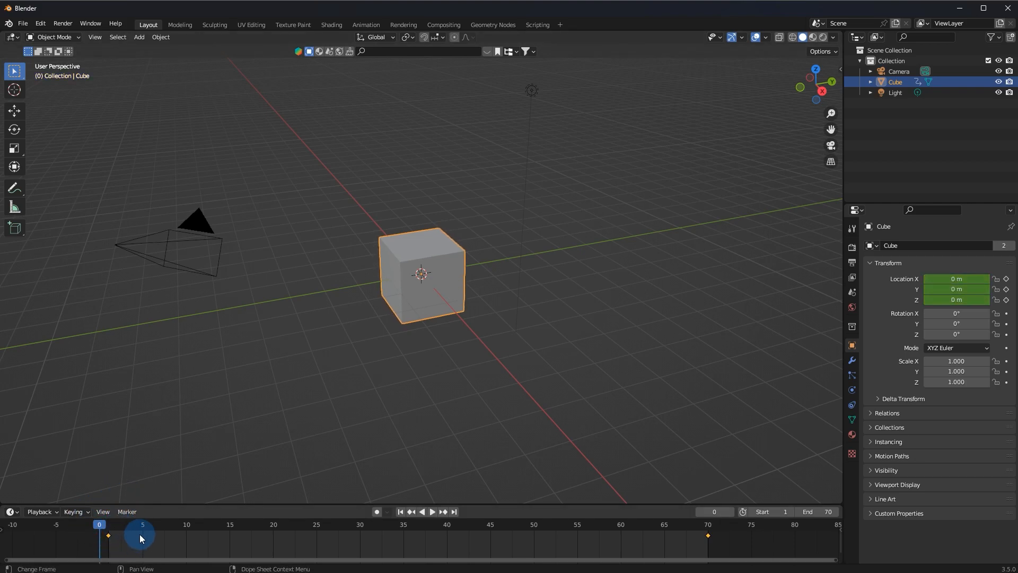
drag(94, 531, 115, 530)
key(Left)
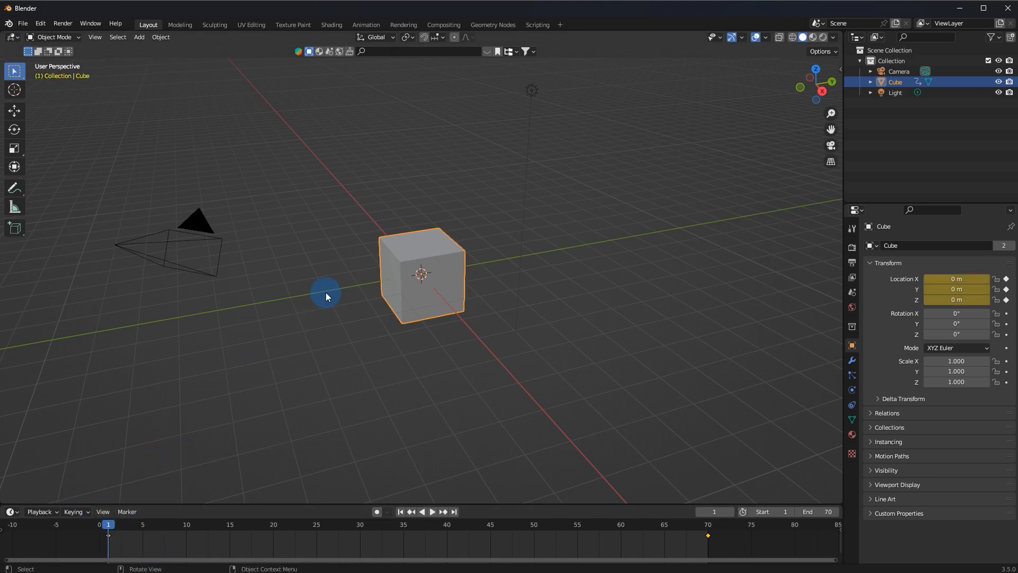
key(g)
key(y)
click(256, 392)
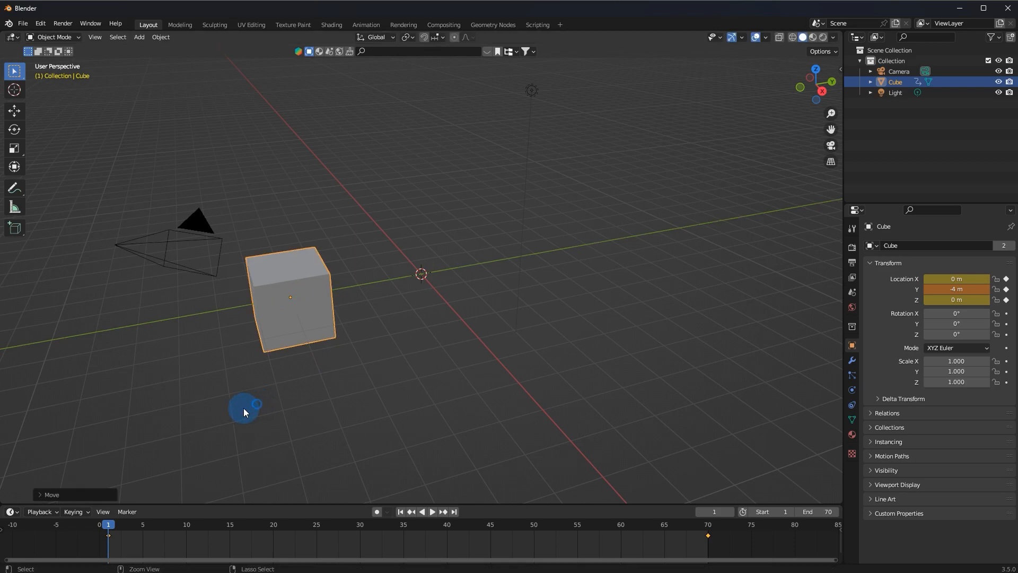
key(i)
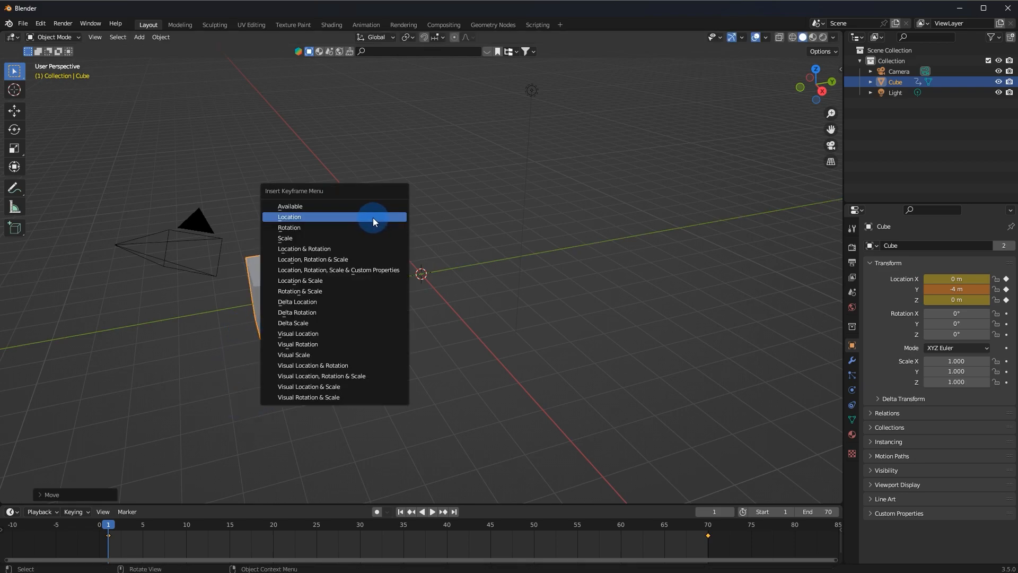
click(373, 218)
Replay the animation from the start to check the cube's movement from its new starting position.
key(space)
drag(121, 532, 83, 527)
key(space)
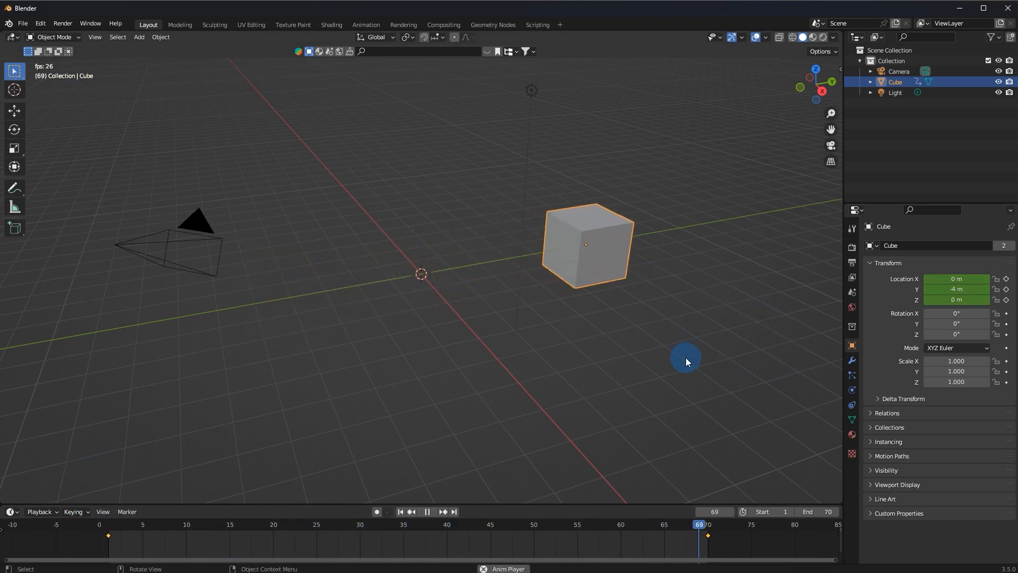
key(space)
Enlarge the Timeline area, switch it to the Graph Editor and frame the cube's motion curves.
drag(135, 522, 205, 357)
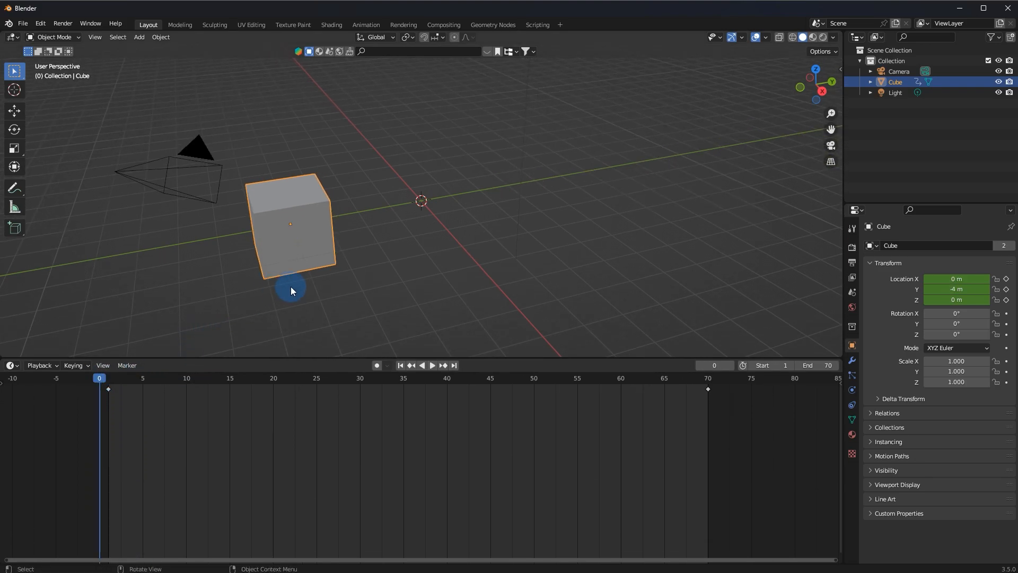
click(11, 365)
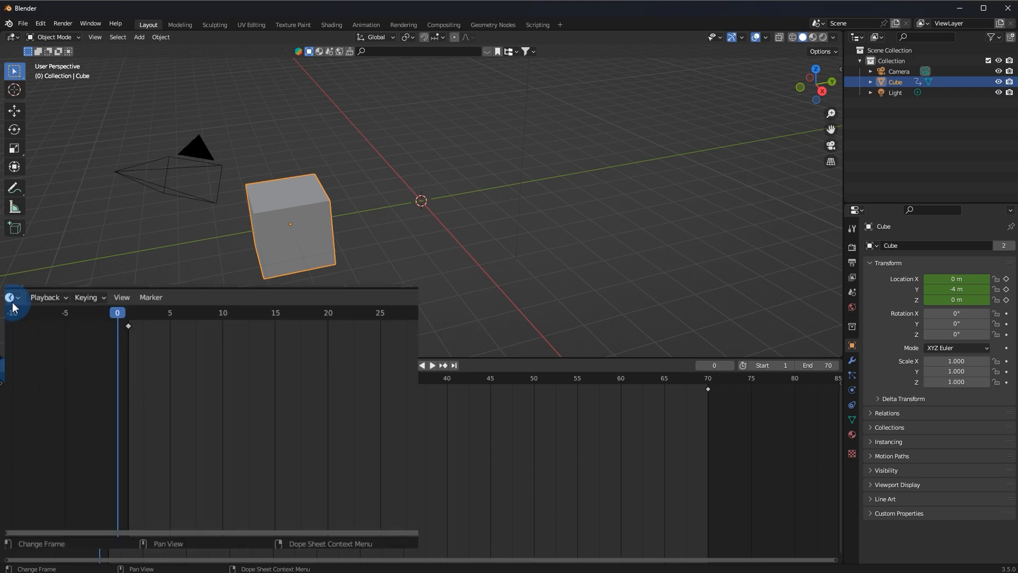
click(11, 365)
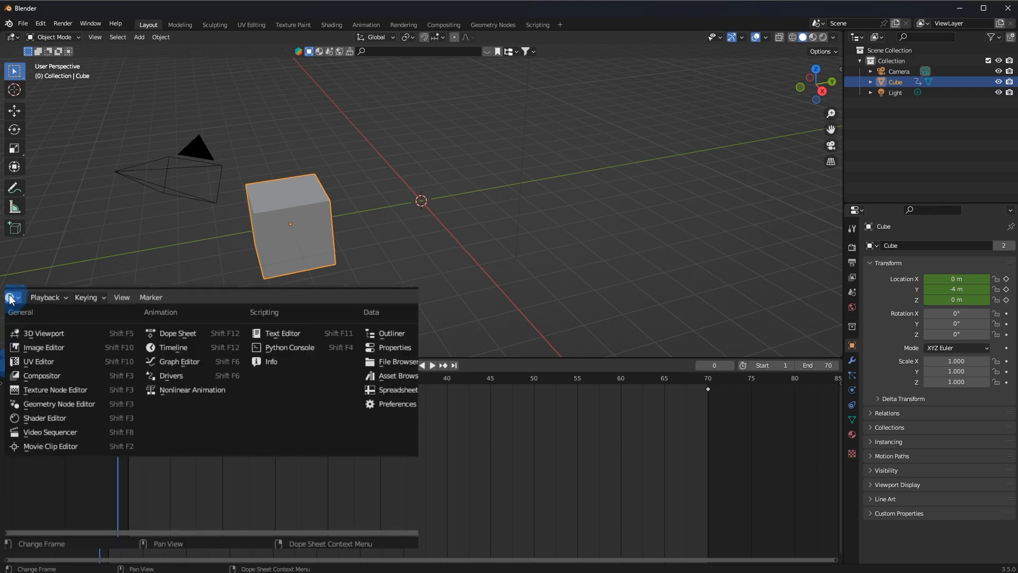
click(186, 362)
ctrl+middle_drag(335, 402, 275, 446)
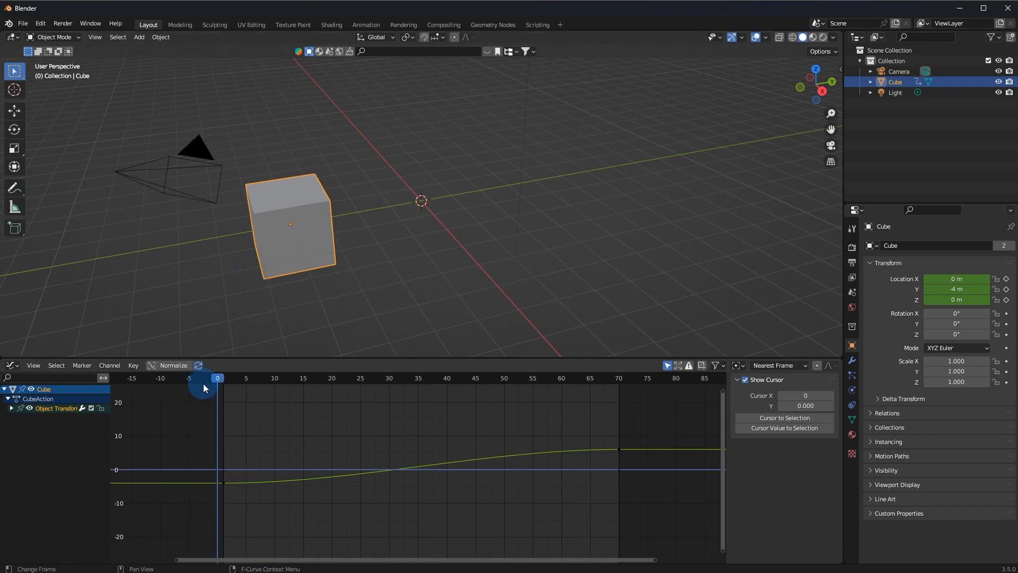
Play the animation alongside the cube's curves, stop it and return to frame 0.
mouse_move(211, 380)
mouse_down()
mouse_move(237, 387)
mouse_move(229, 383)
mouse_up()
key(space)
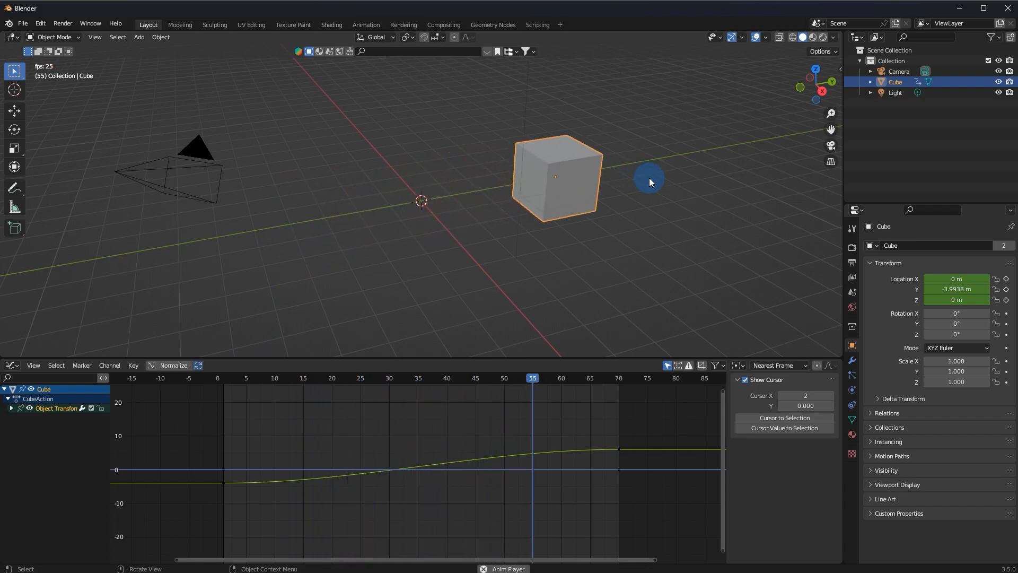
key(space)
drag(246, 380, 199, 383)
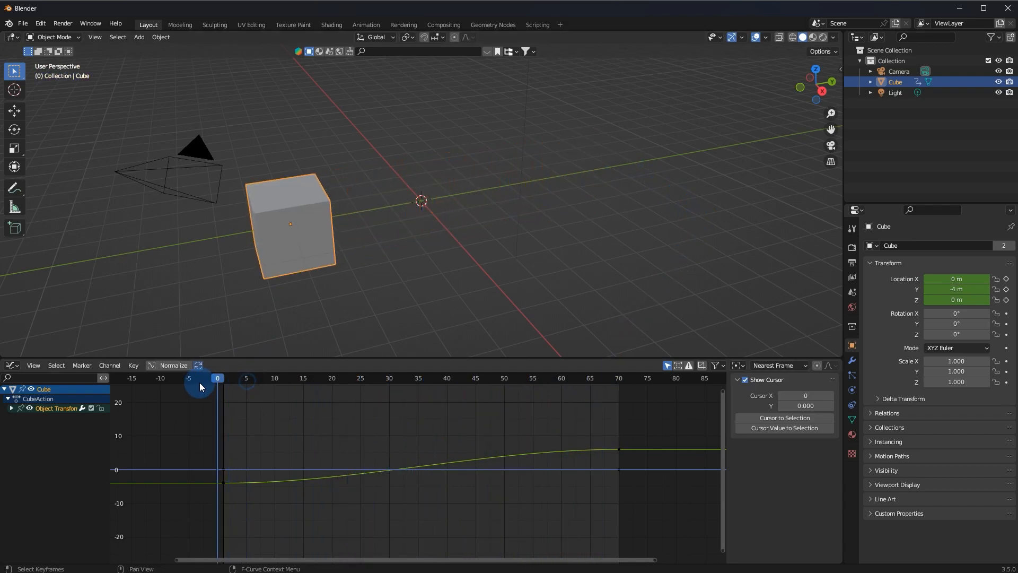
Shrink the Graph Editor to enlarge the 3D view, replay the animation, stop it and go to frame 1.
drag(289, 355, 307, 479)
key(space)
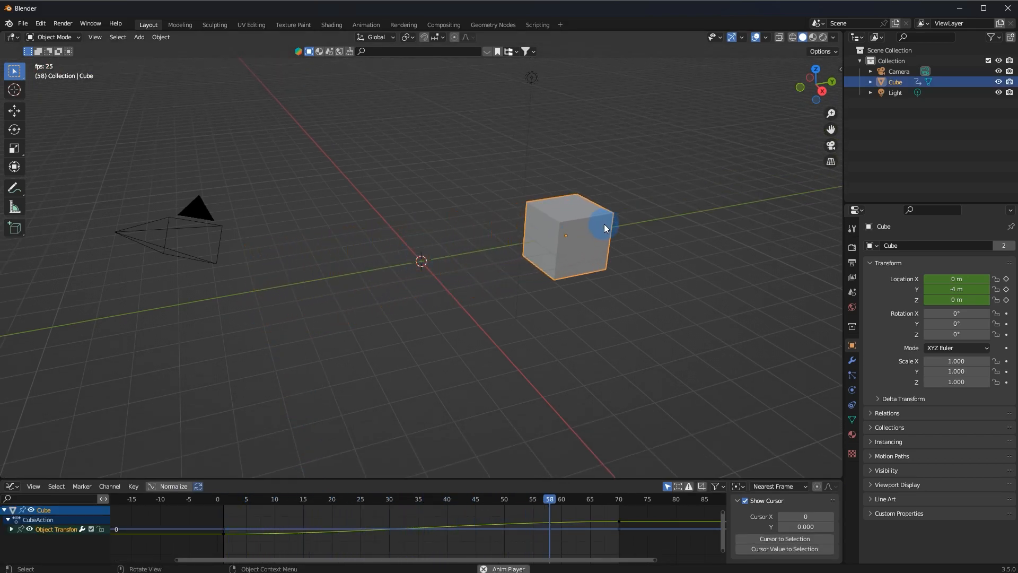
key(space)
click(222, 499)
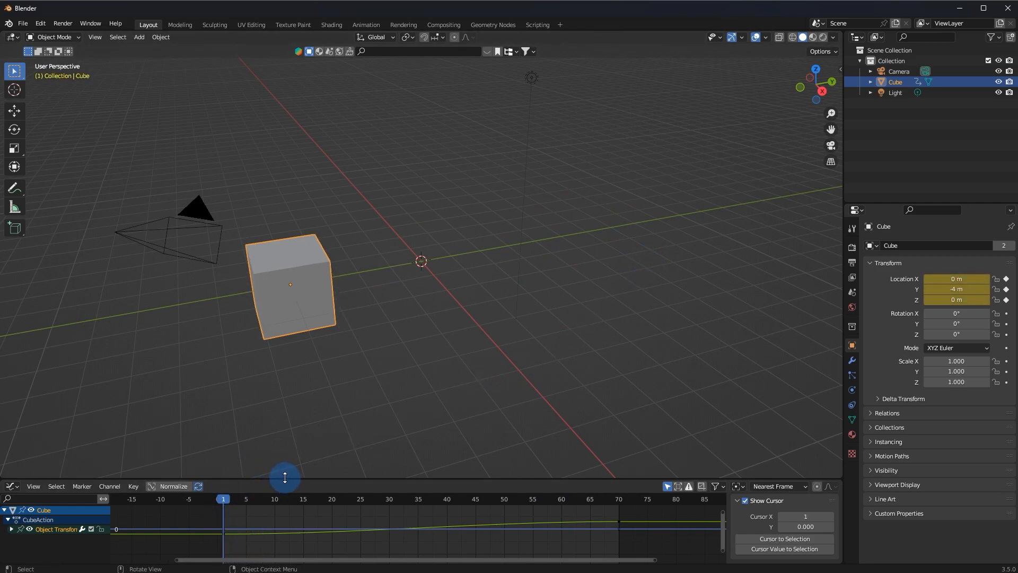
Enlarge the Graph Editor again around the whole Y Location curve and scrub through the animation.
drag(275, 477, 332, 369)
click(227, 488)
mouse_move(325, 436)
middle_down()
mouse_move(313, 438)
mouse_move(340, 436)
middle_up()
drag(164, 455, 671, 510)
ctrl+middle_drag(349, 446, 316, 427)
click(318, 425)
drag(329, 392, 339, 487)
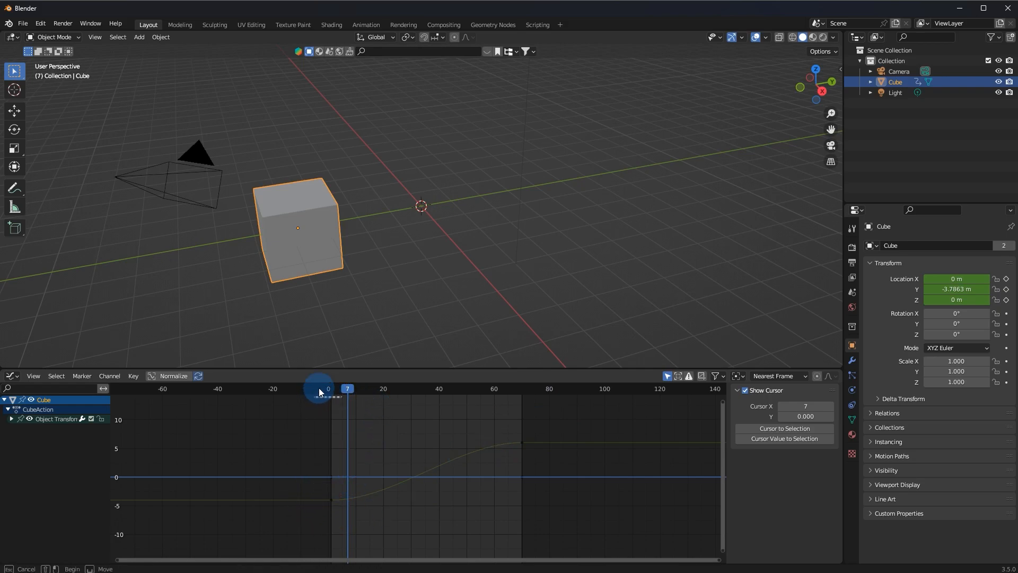
key(space)
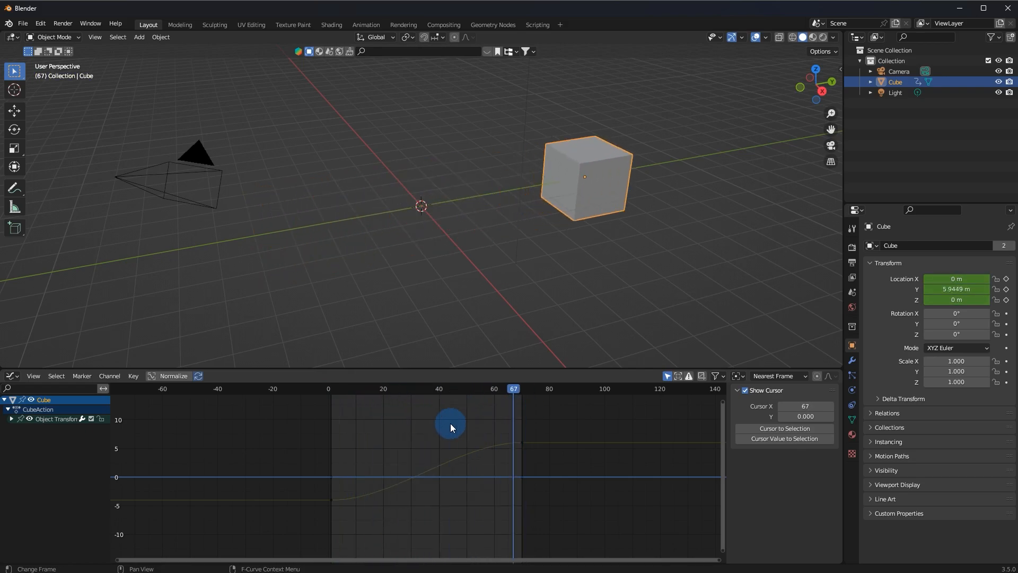
Try moving the Y Location curve's frame 1 keyframe and its handle in the graph, cancelling each move.
click(521, 445)
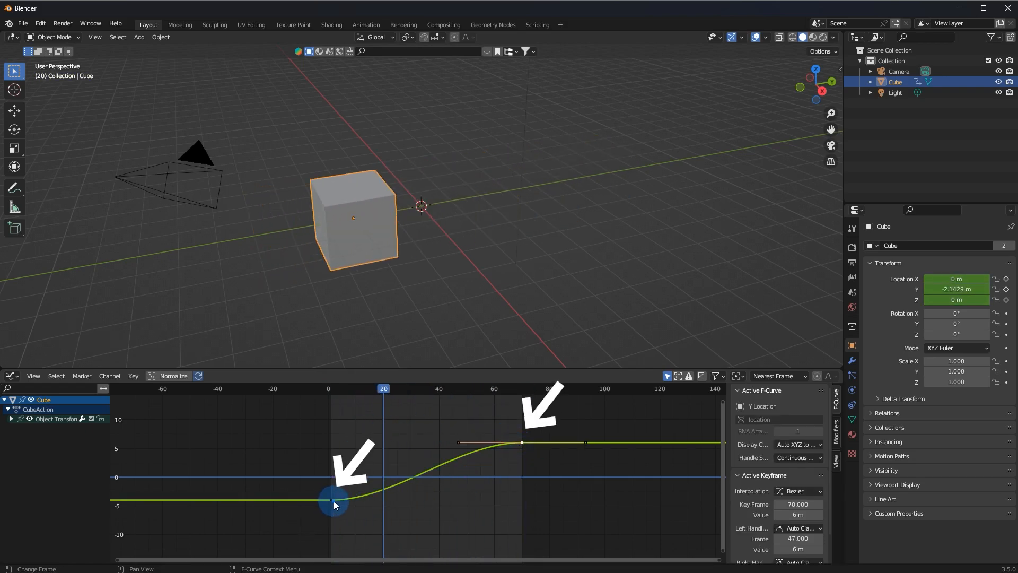
click(394, 498)
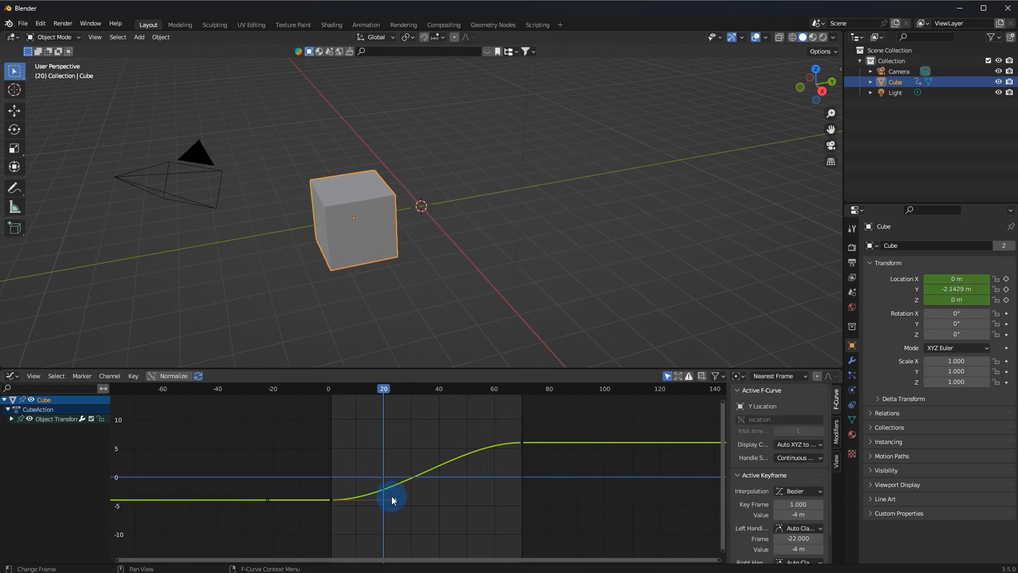
key(g)
right_click(313, 464)
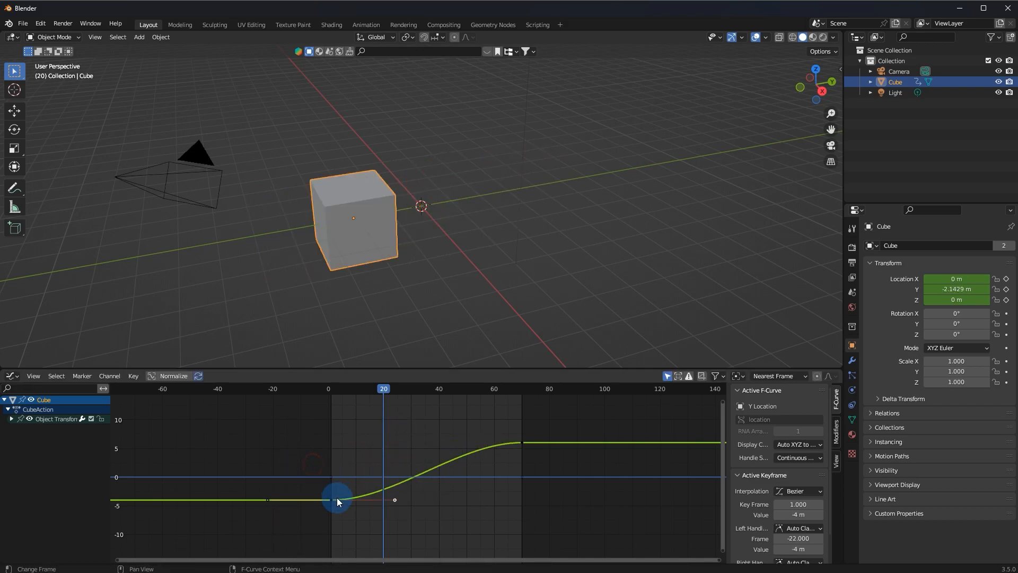
drag(330, 501, 325, 451)
right_click(325, 451)
drag(329, 517, 395, 455)
right_click(395, 455)
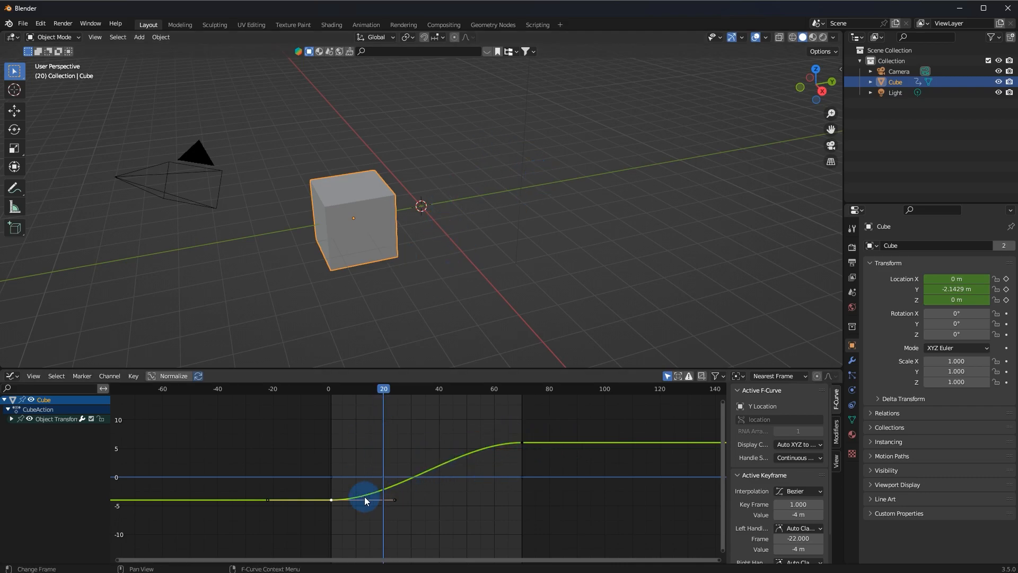
Try moving the Y Location keyframe at frame 1 to about frame 36 and -3.07 m, and undo the move.
key(g)
click(487, 532)
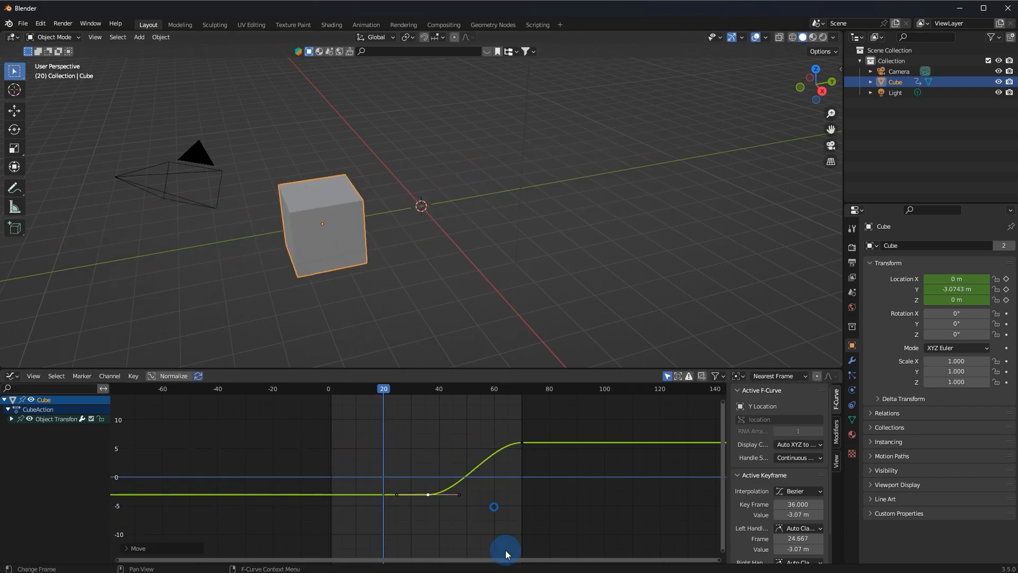
key(ctrl+z)
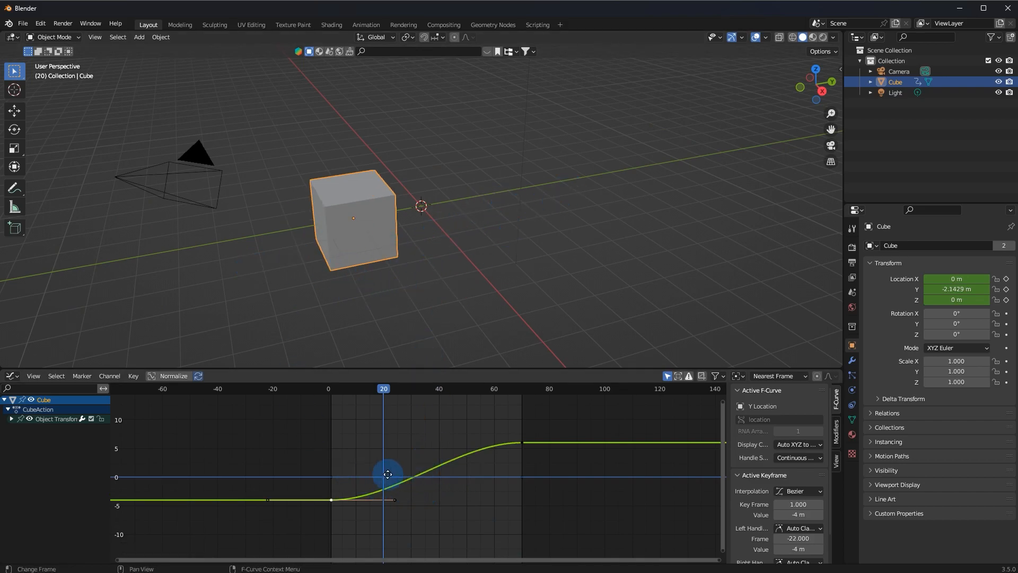
Try moving the Y Location keyframe at frame 1 and rotating its handles, cancelling both transforms.
key(g)
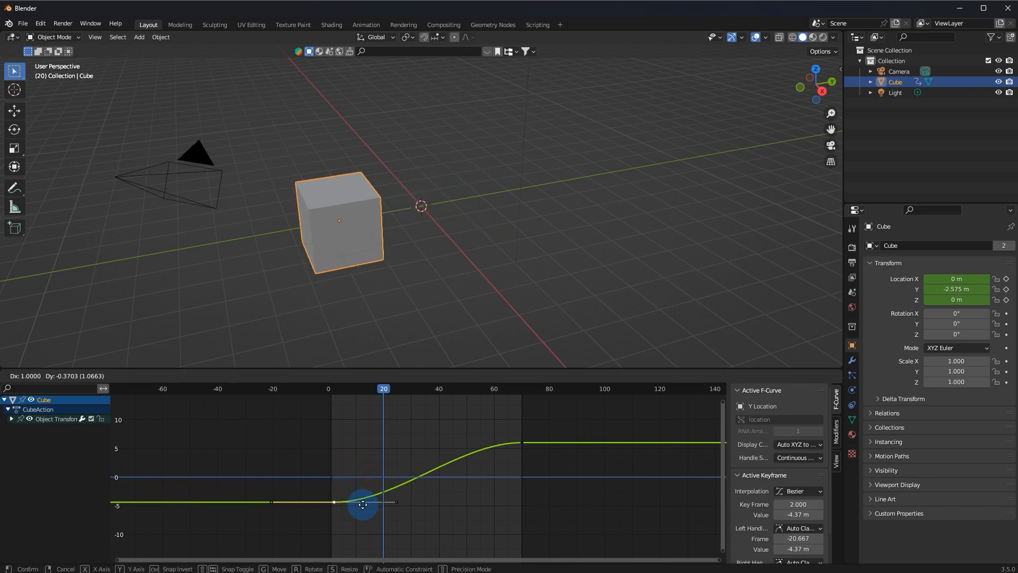
right_click(354, 463)
key(r)
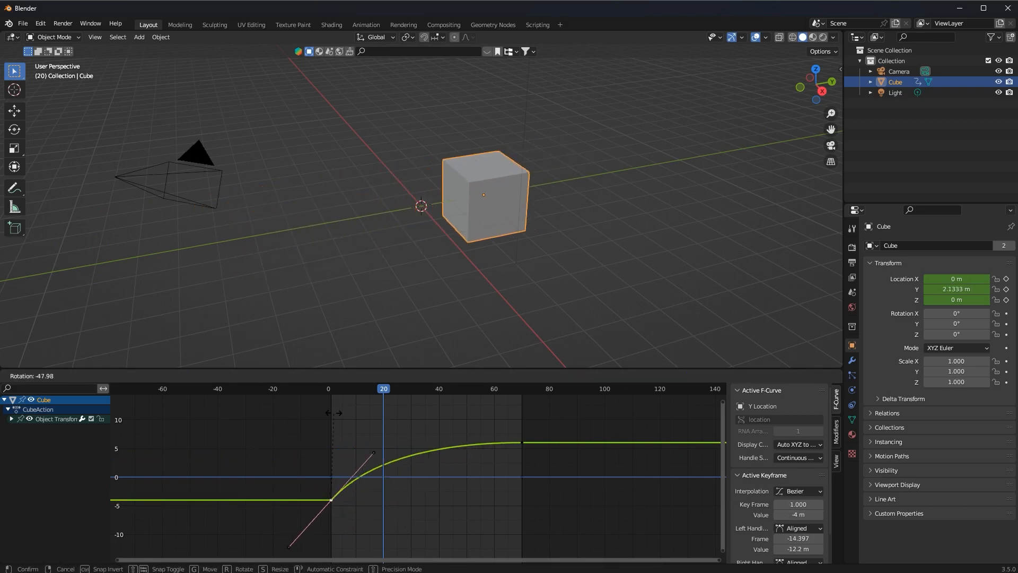
right_click(387, 492)
Try moving the Z Location keyframe at frame 1 freely in the graph and cancel it.
click(382, 414)
click(334, 477)
key(g)
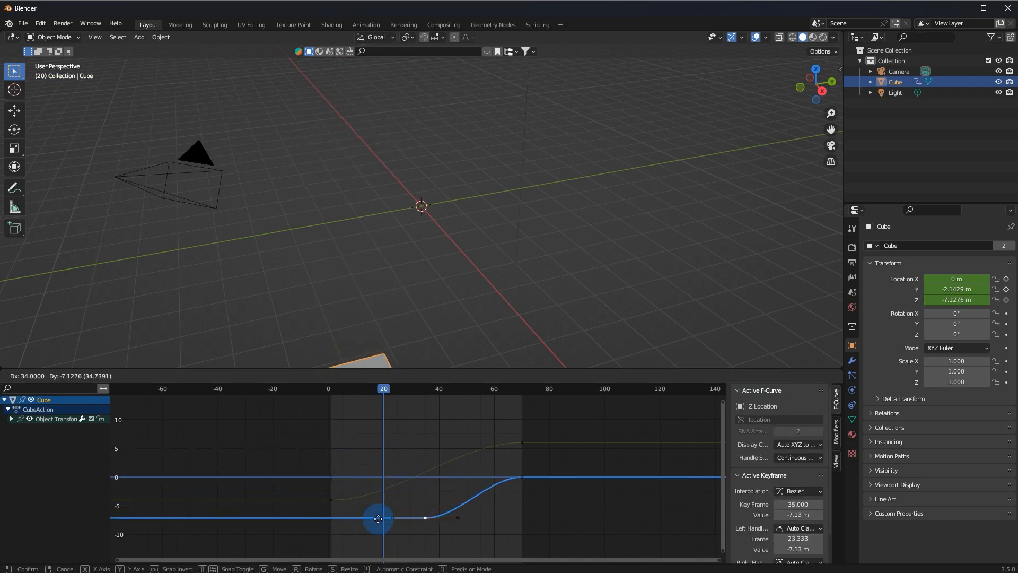
right_click(465, 509)
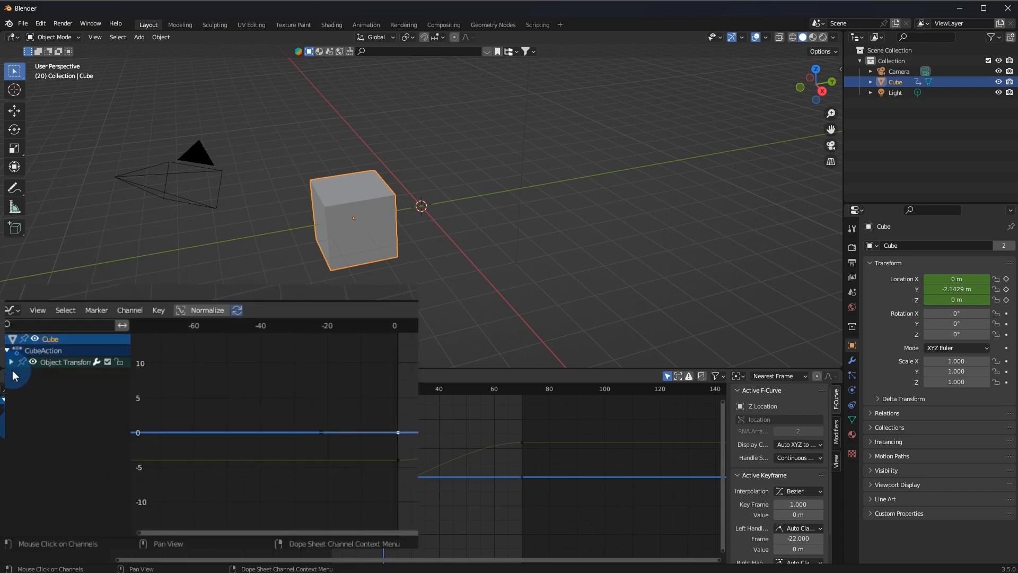
Expand the cube's Object Transforms channel group and select its Y Location curve.
click(11, 362)
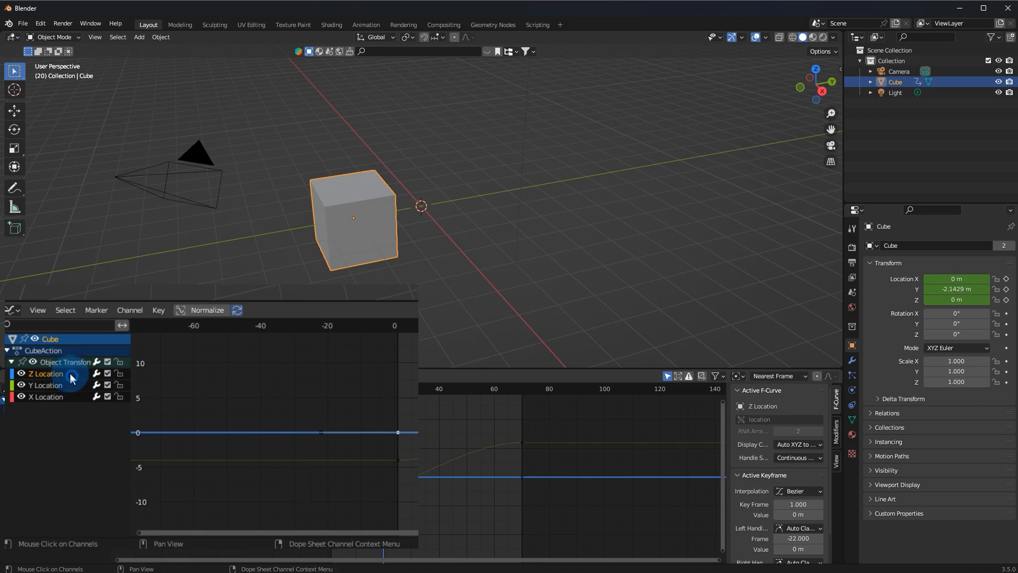
click(317, 386)
ctrl+click(56, 387)
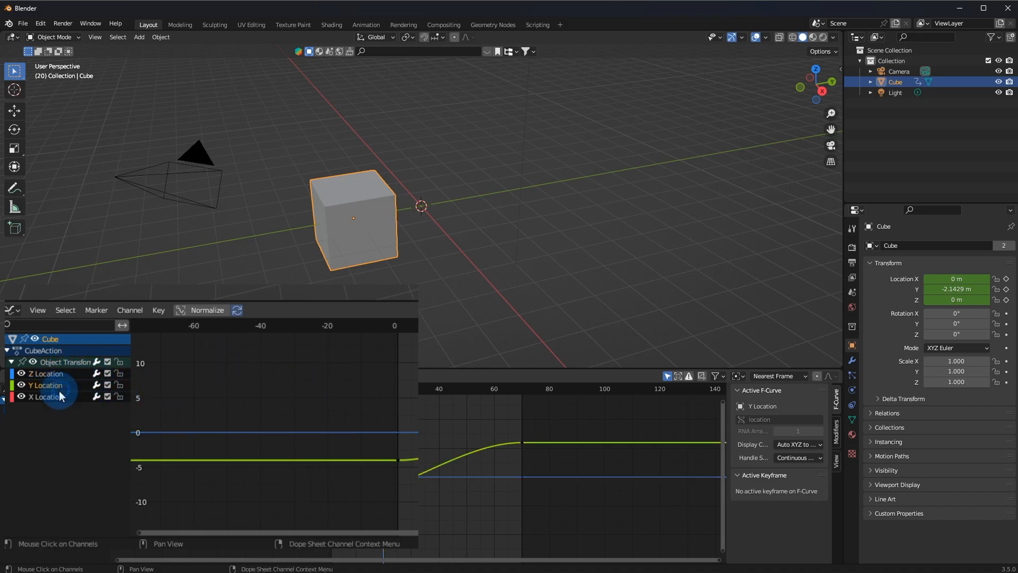
Try deleting the selected location channel and undo the deletion.
key(x)
key(ctrl+z)
key(ctrl+z)
key(ctrl+z)
Delete the X Location and Z Location channels, keeping only the Y Location curve in the graph.
drag(55, 394, 57, 400)
key(x)
click(59, 371)
key(x)
middle_drag(333, 414, 363, 419)
ctrl+middle_drag(312, 444, 332, 447)
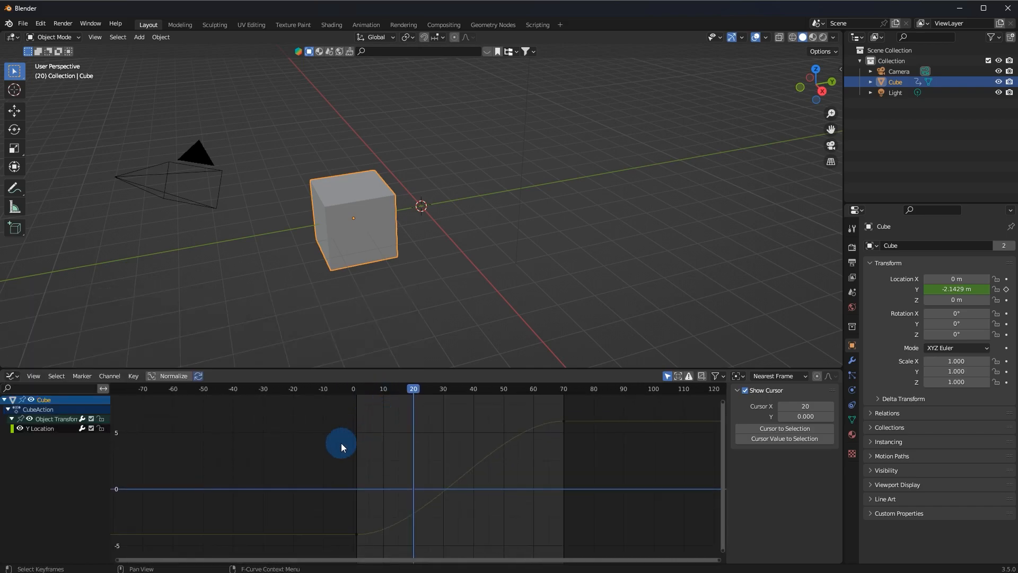
Select both Y Location keyframes to show their handles, rewind and play the animation, stopping around frame 52.
drag(318, 542, 590, 394)
drag(409, 390, 359, 415)
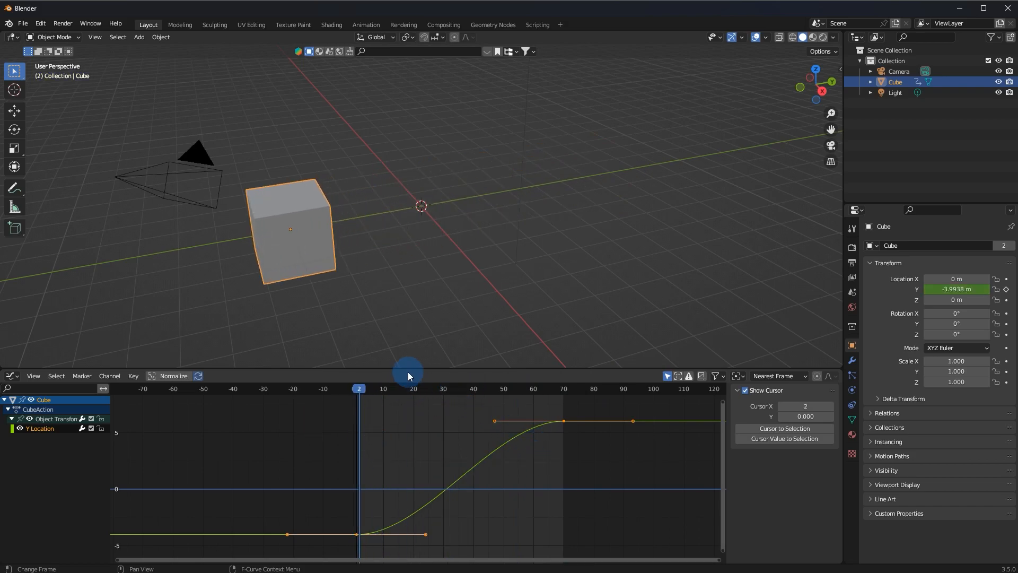
drag(364, 383, 333, 390)
key(space)
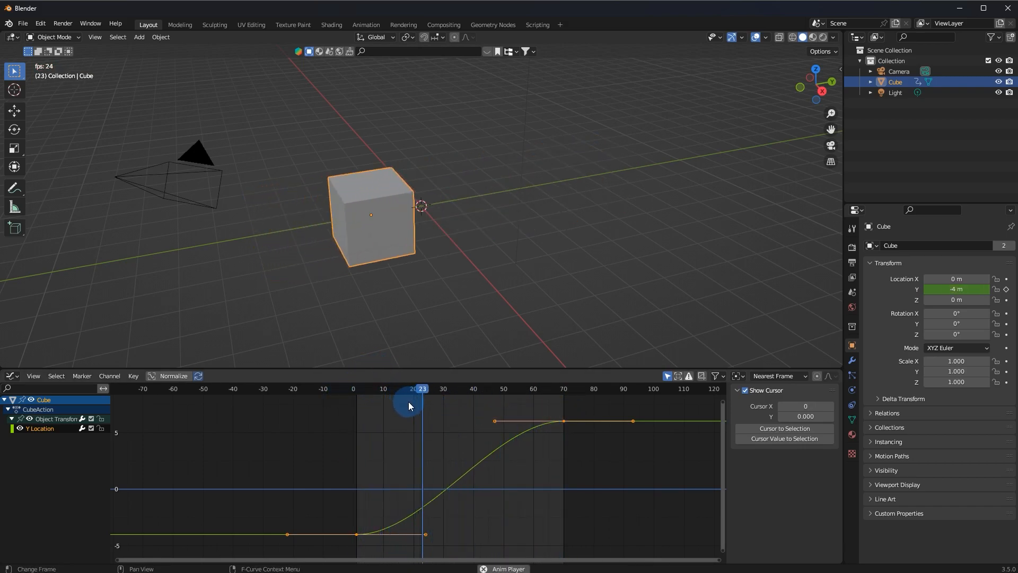
key(space)
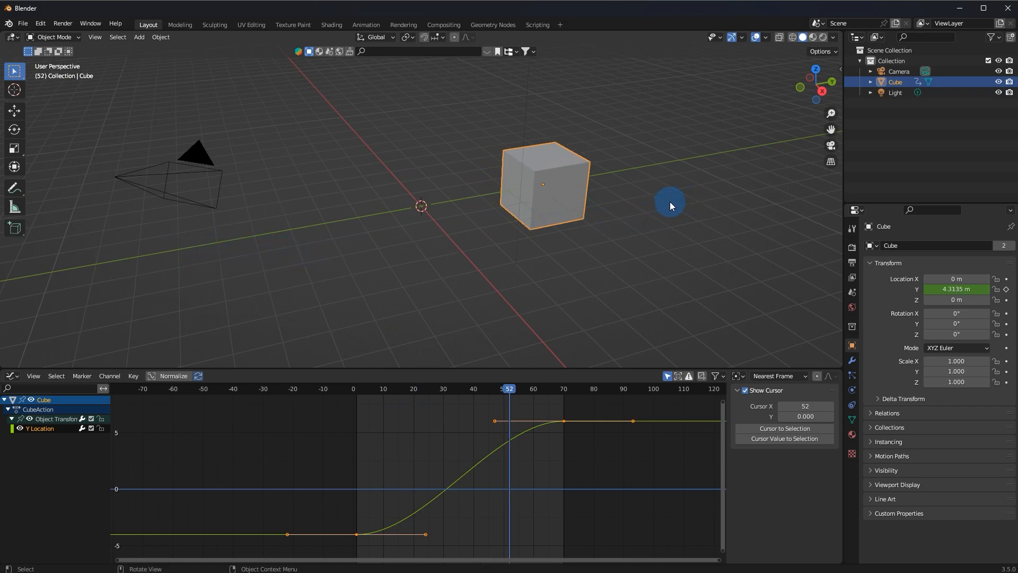
Clear the selection and select only the Y Location keyframe at frame 70.
click(456, 487)
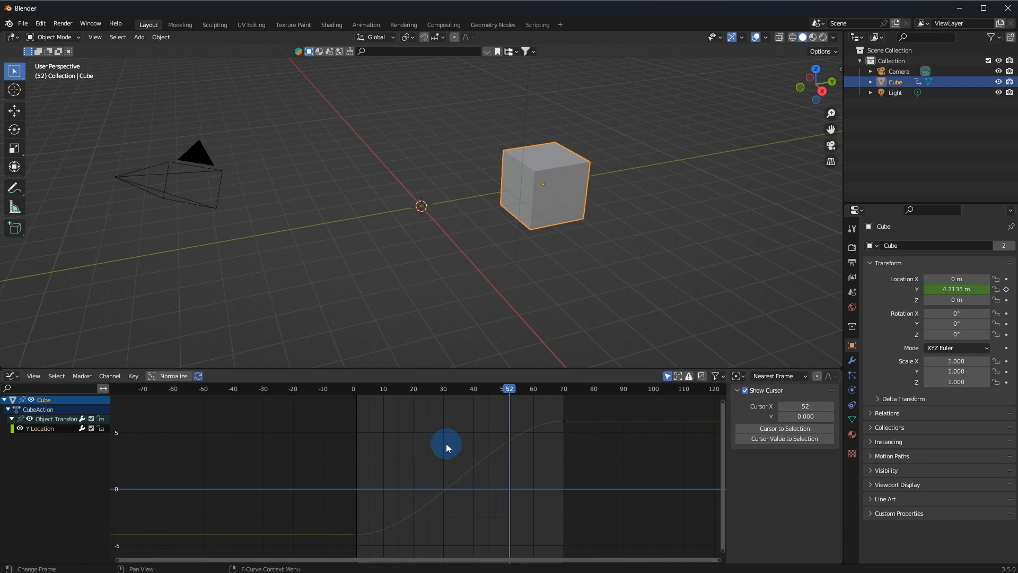
click(558, 426)
Try scaling the frame 70 keyframe's handles freely to different lengths, cancelling each attempt.
key(s)
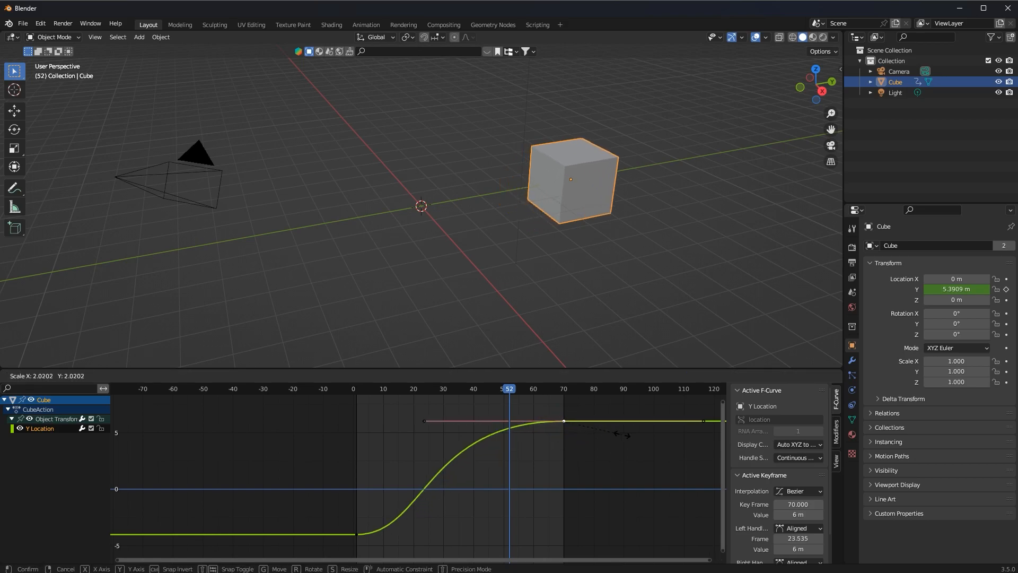
right_click(449, 490)
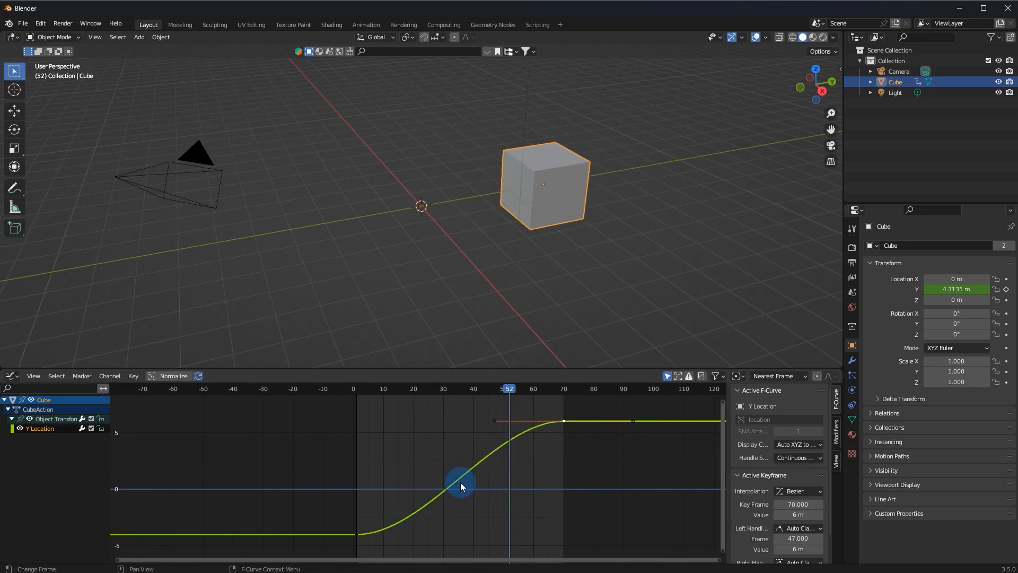
key(s)
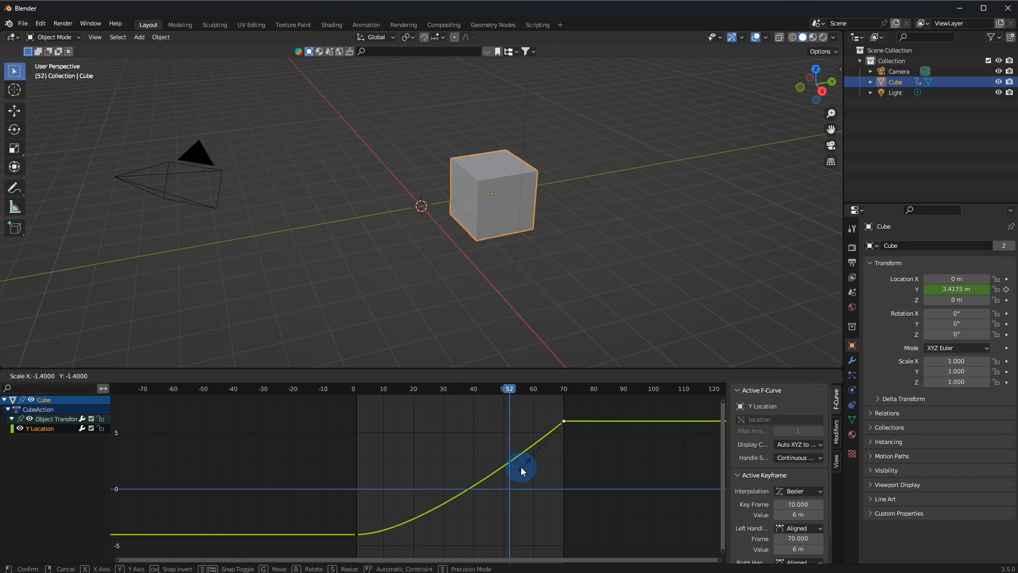
right_click(522, 466)
key(s)
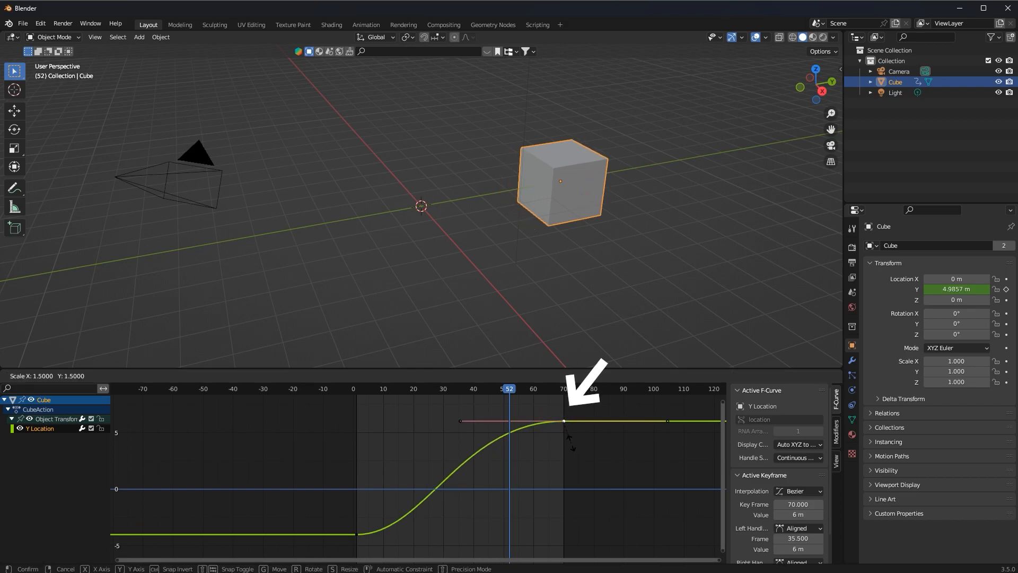
right_click(591, 466)
Scale the handles of the Y Location keyframe at frame 70 by 1.5.
text(s1.)
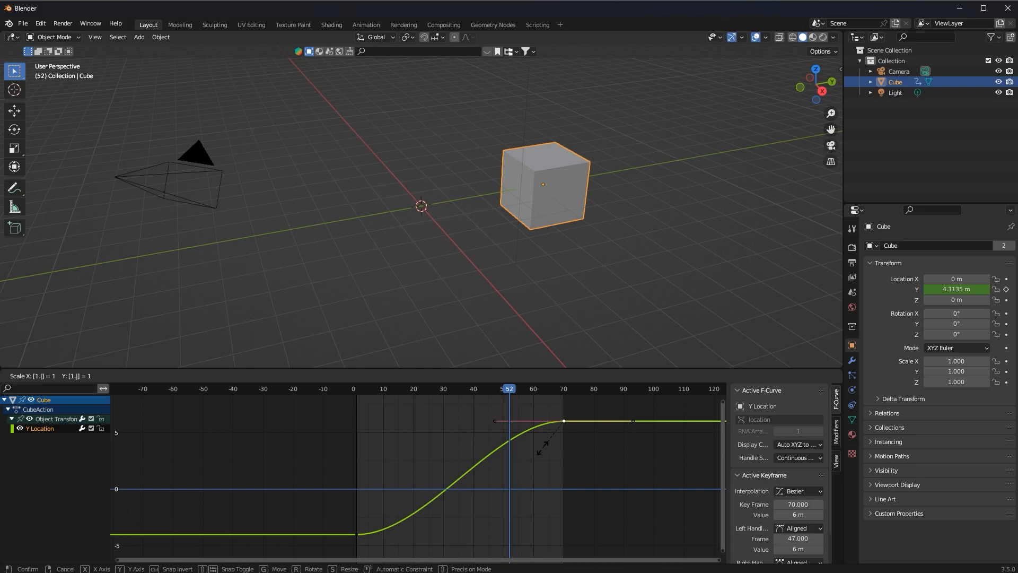
text(5)
click(508, 475)
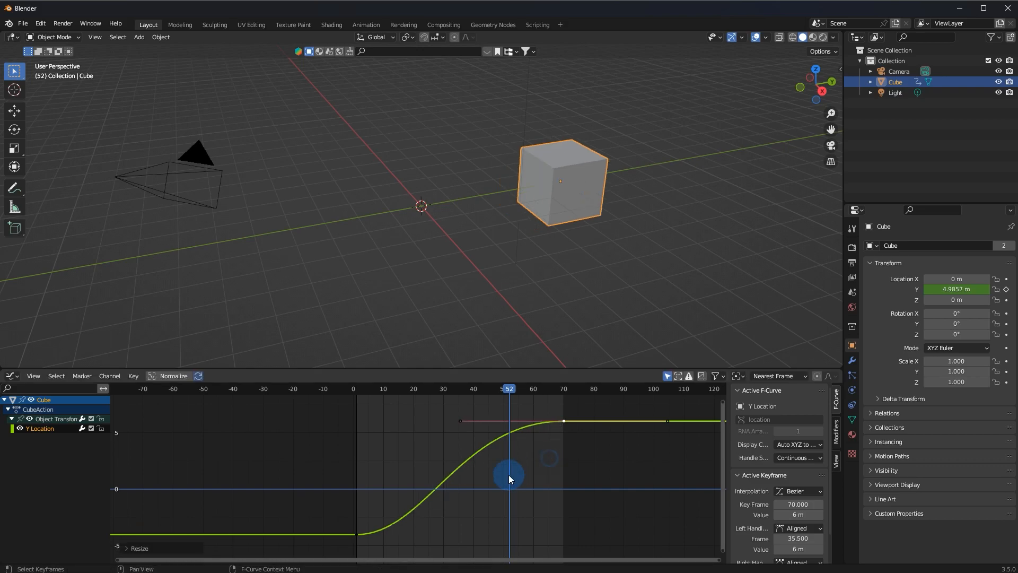
Scale up the handles of the Y Location keyframe at frame 1, bringing its left handle to frame -33.5, and play the animation.
click(364, 528)
click(358, 525)
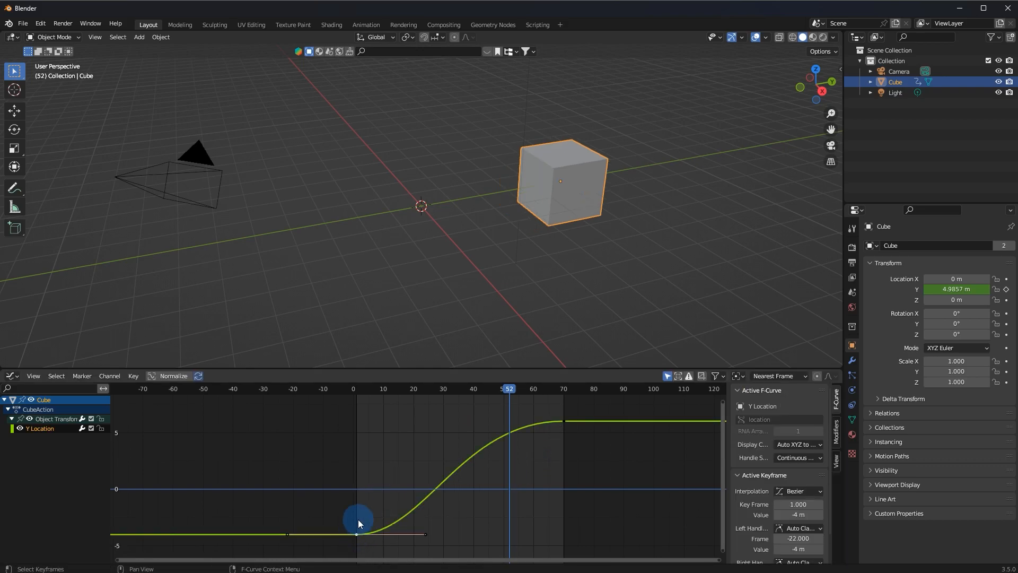
key(s)
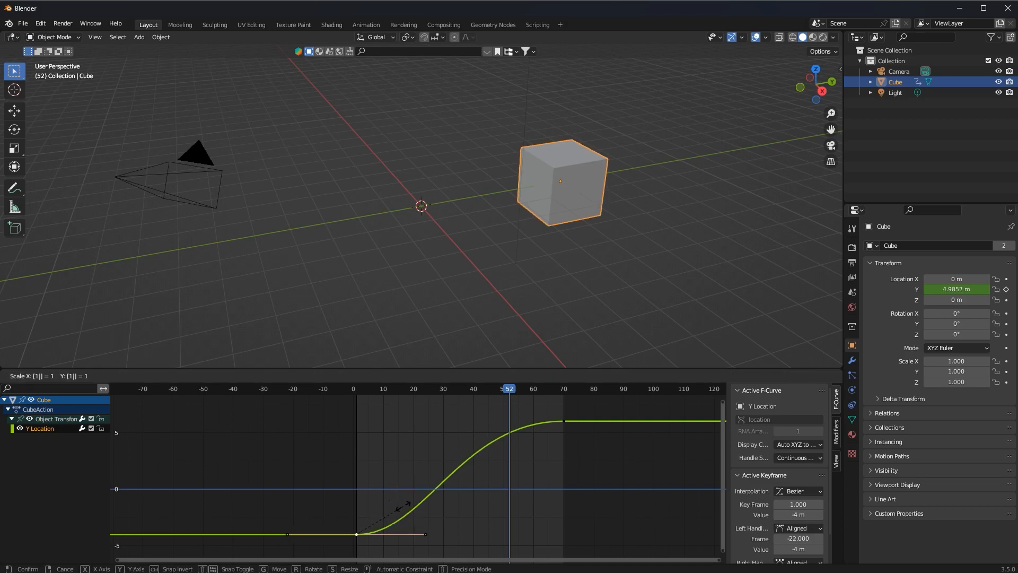
click(469, 436)
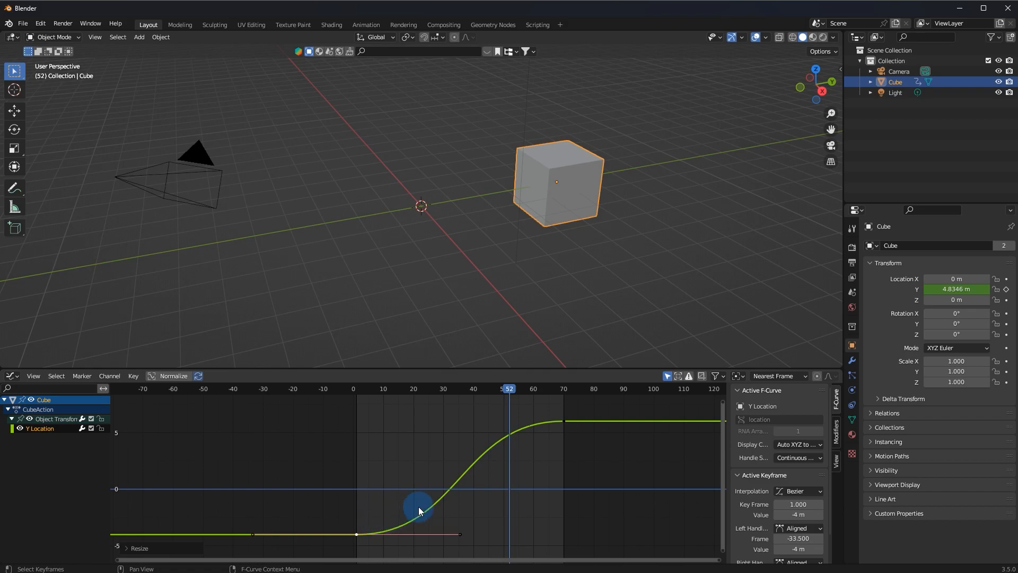
key(space)
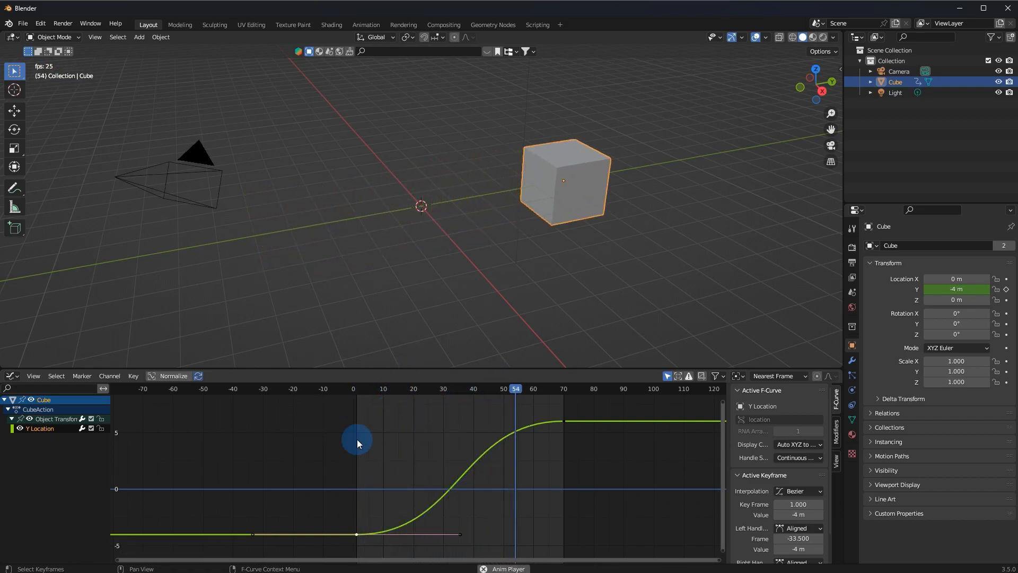
key(Escape)
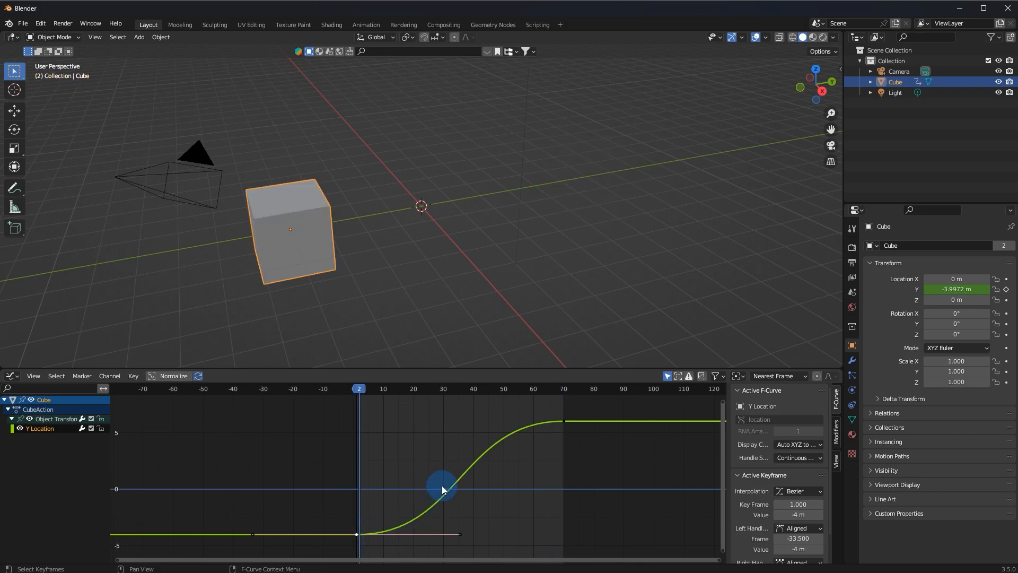
Scale up the handles of the Y Location keyframe at frame 70 until its left handle reaches about frame 18.
click(567, 423)
key(s)
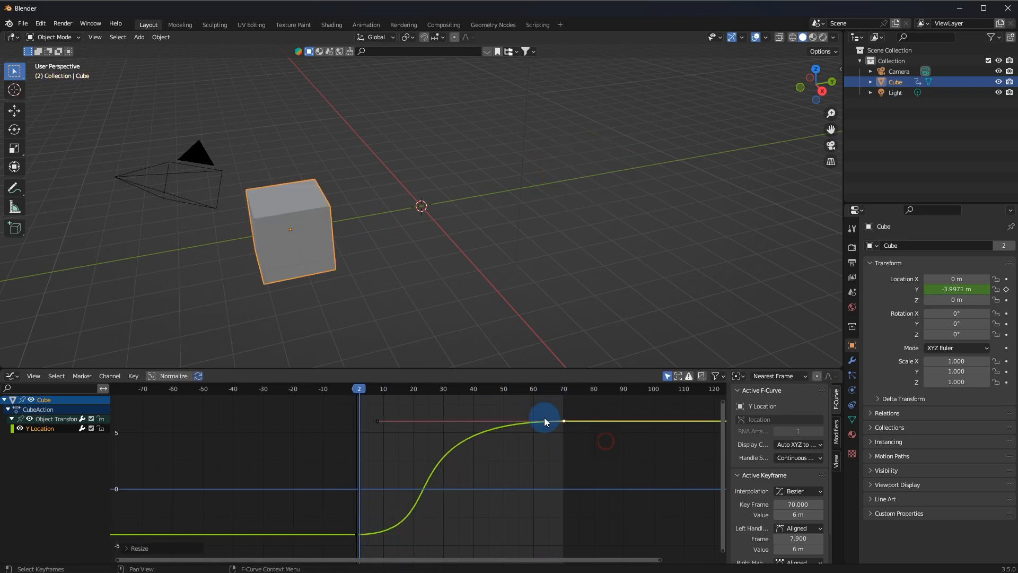
key(1)
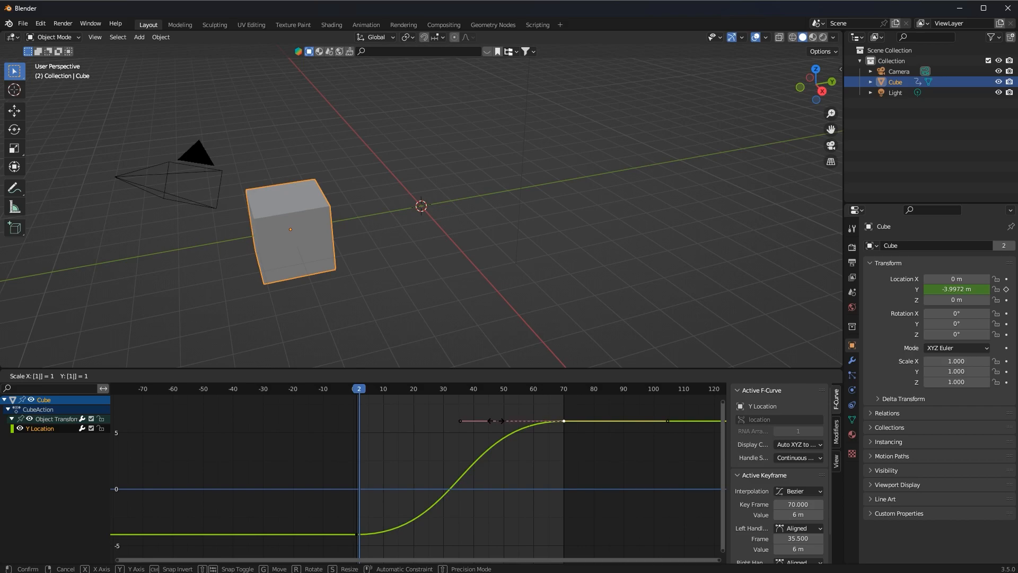
click(481, 424)
Scale the handles of the Y Location keyframe at frame 1 by 1.5.
click(357, 535)
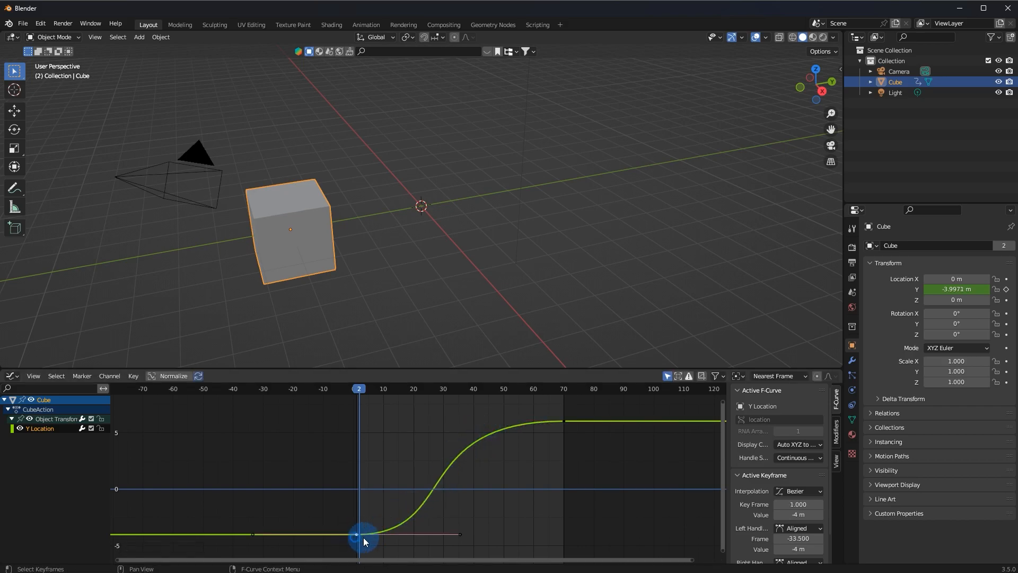
key(s)
key(1)
key(5)
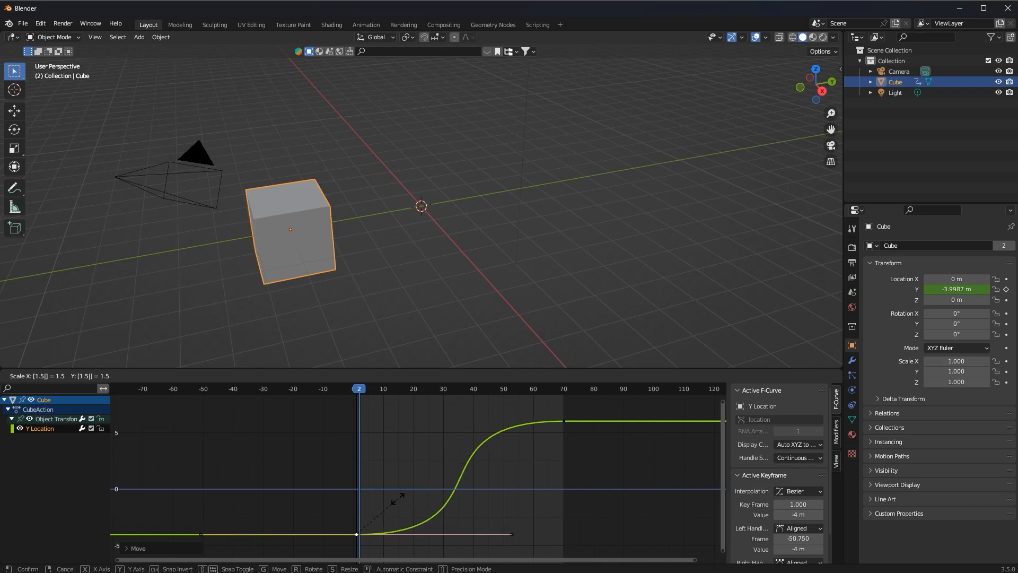
click(400, 492)
Play the steeper animation several times, viewing the cube from another side, and rewind to frame 0.
key(space)
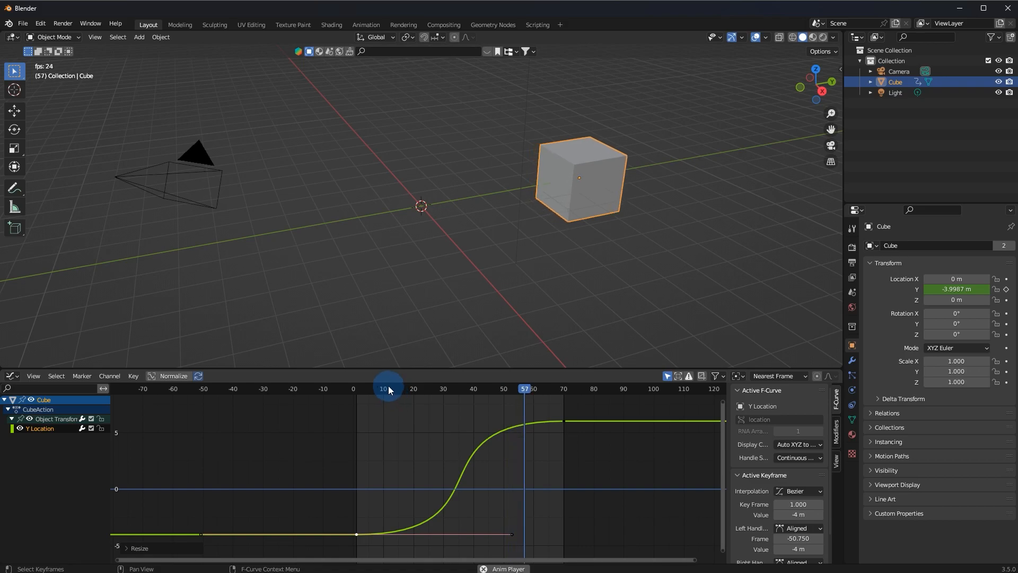
key(space)
key(shift+Left)
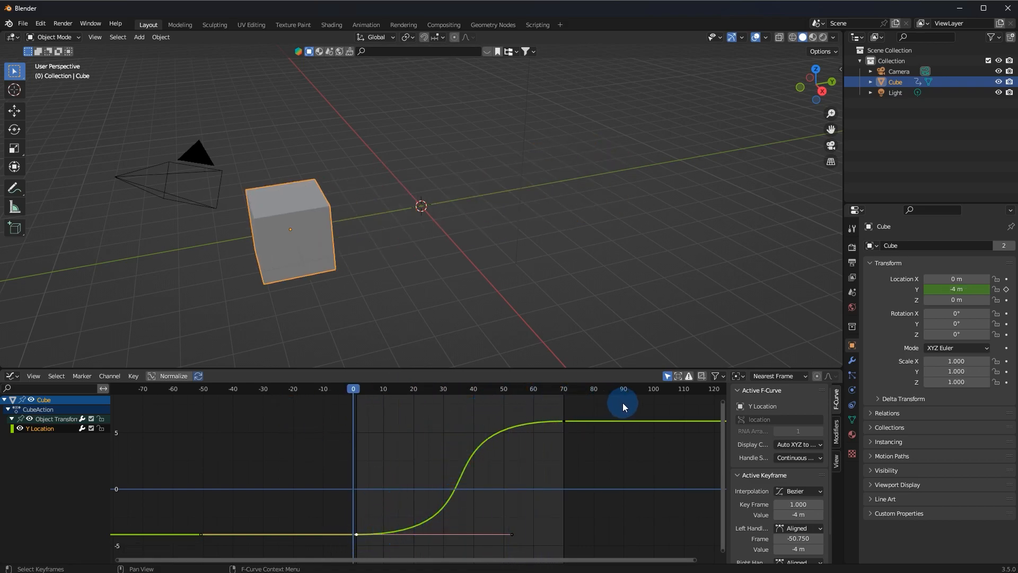
key(space)
middle_drag(539, 214, 444, 262)
key(space)
key(space)
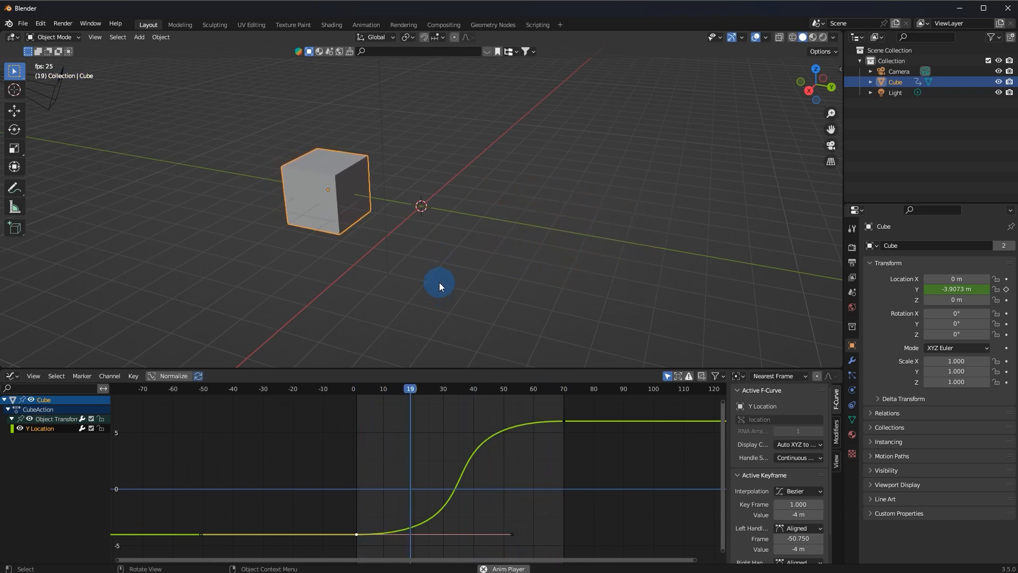
key(space)
drag(519, 392, 264, 389)
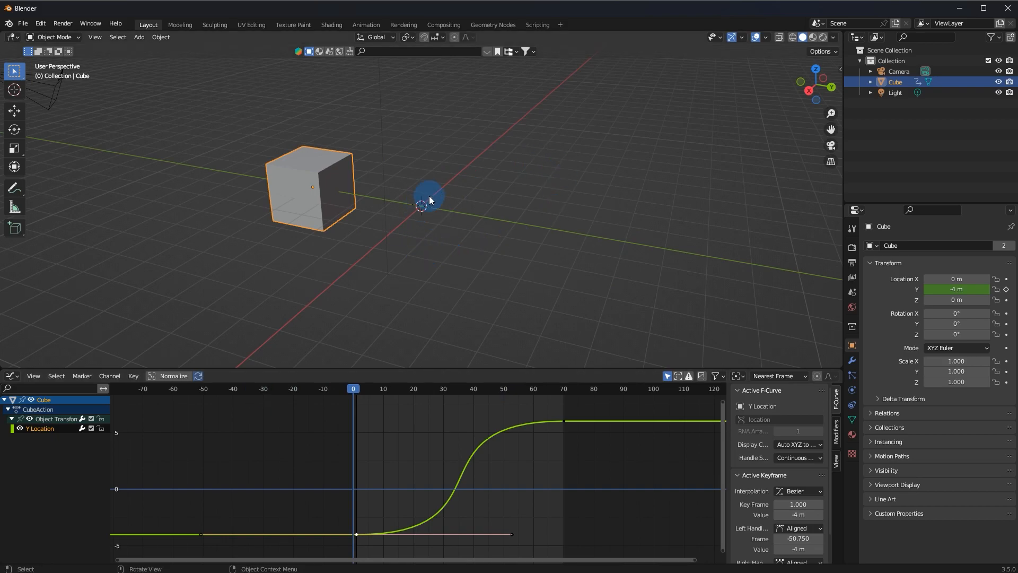
Rotate the cube freely about the Z axis twice, ending at a Z rotation of about -362°.
key(r)
key(z)
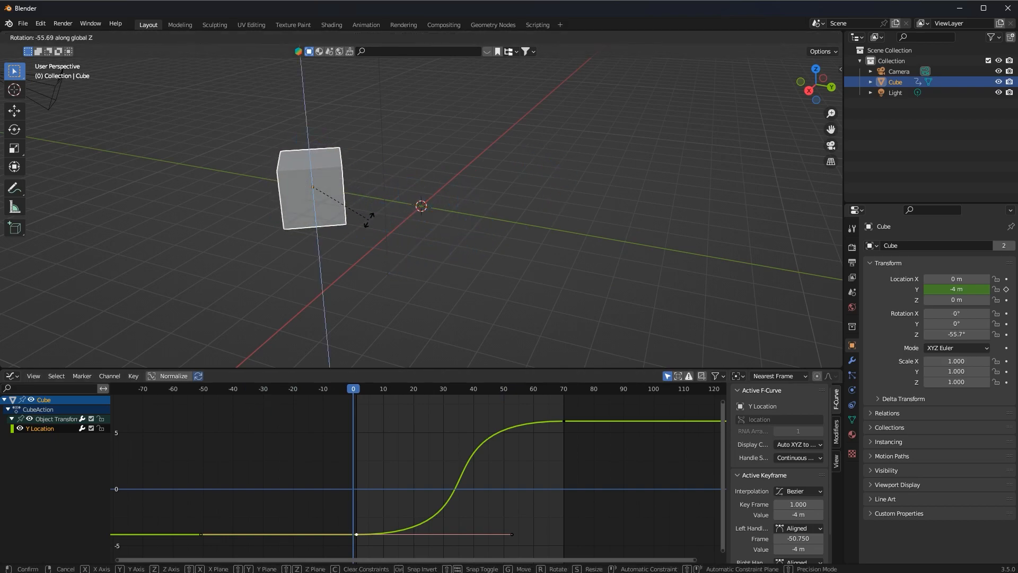
click(364, 273)
key(r)
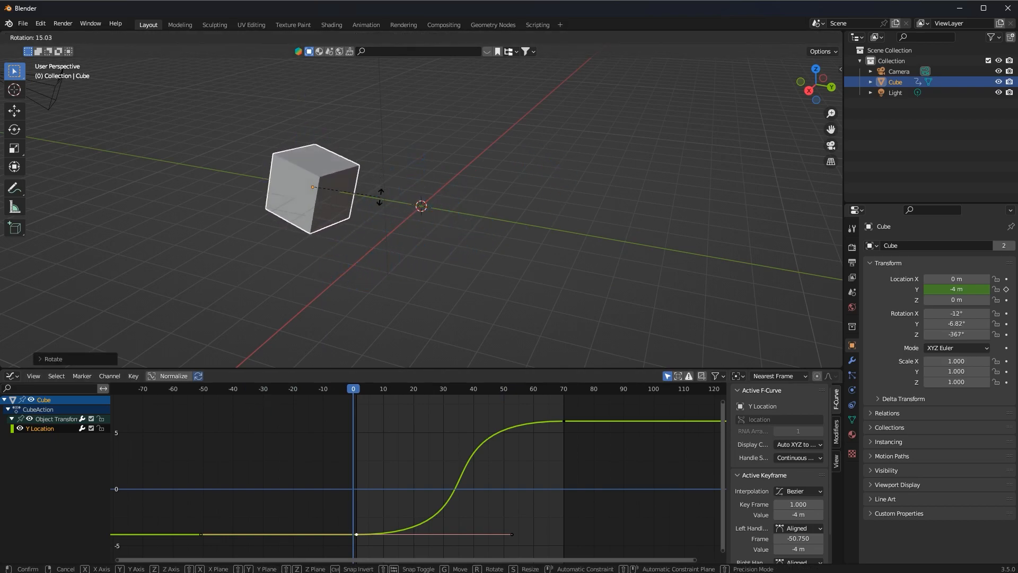
key(z)
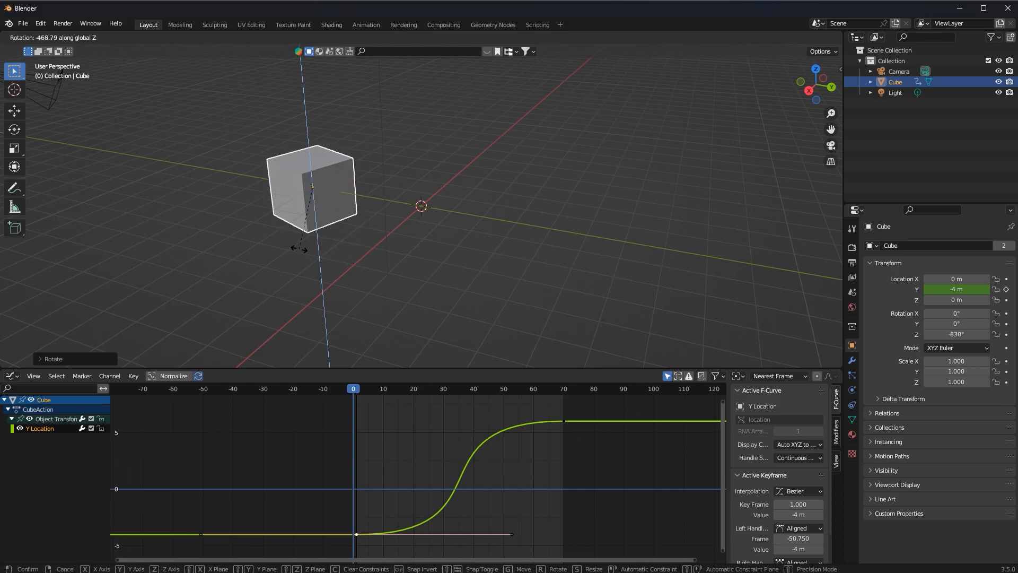
click(353, 216)
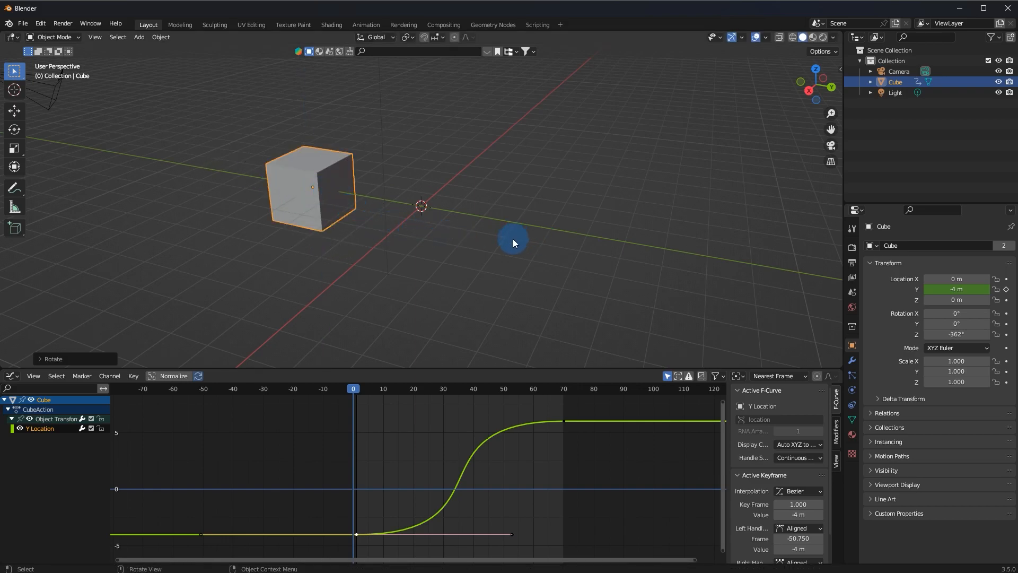
Play the animation, select both Y Location keyframes to show their handles, replay it and rewind to frame 0.
key(space)
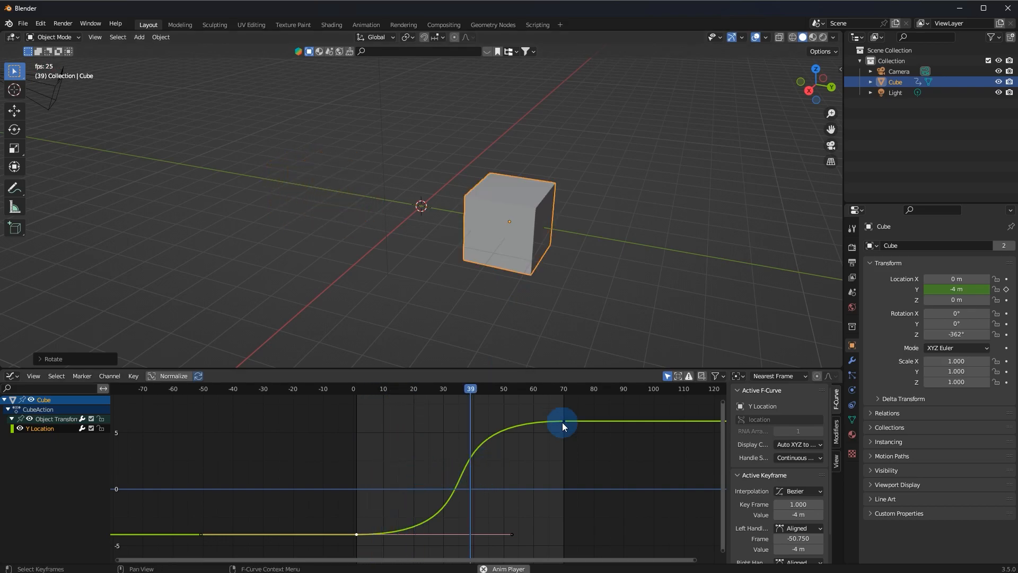
key(Escape)
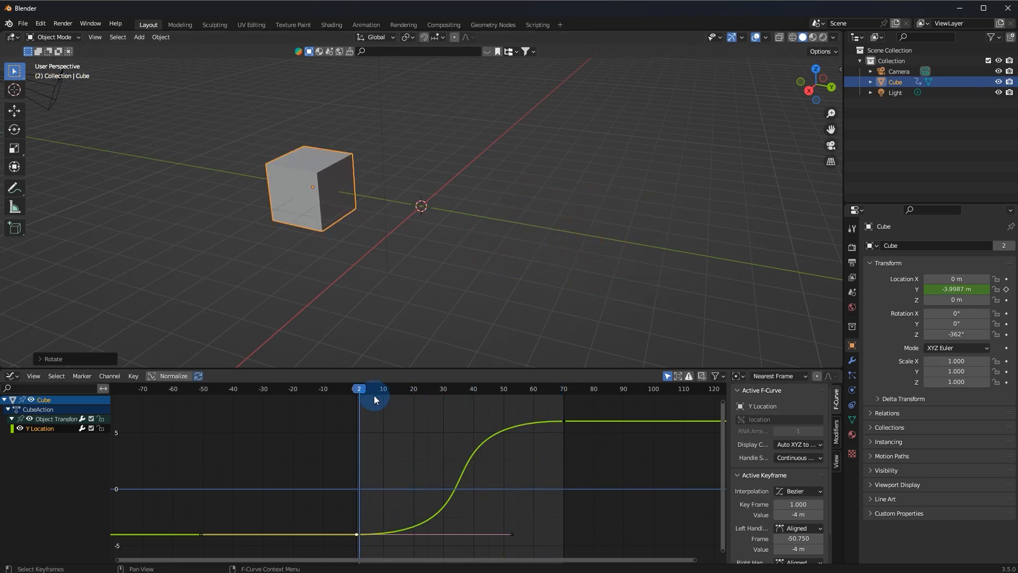
click(345, 396)
click(443, 450)
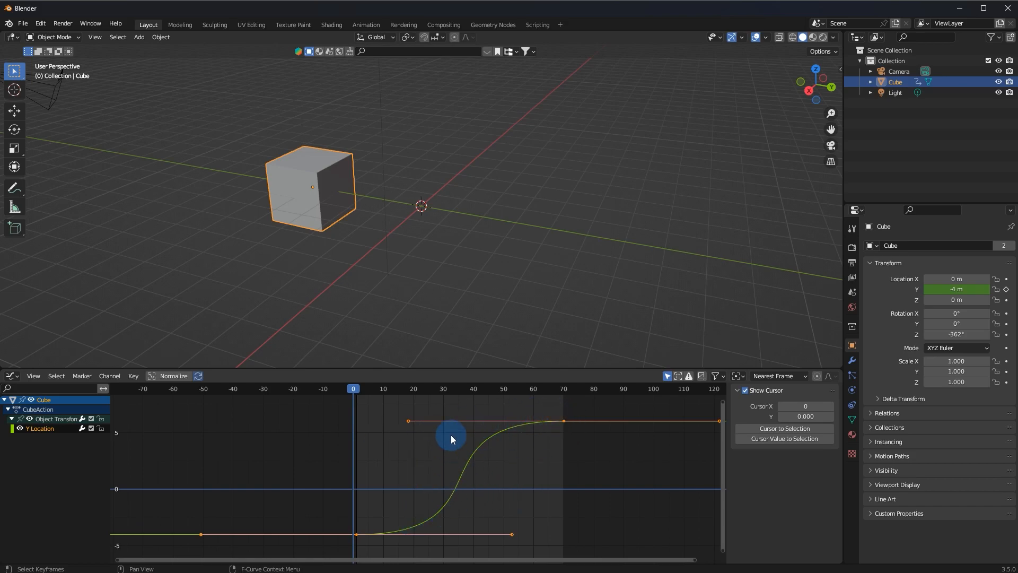
key(space)
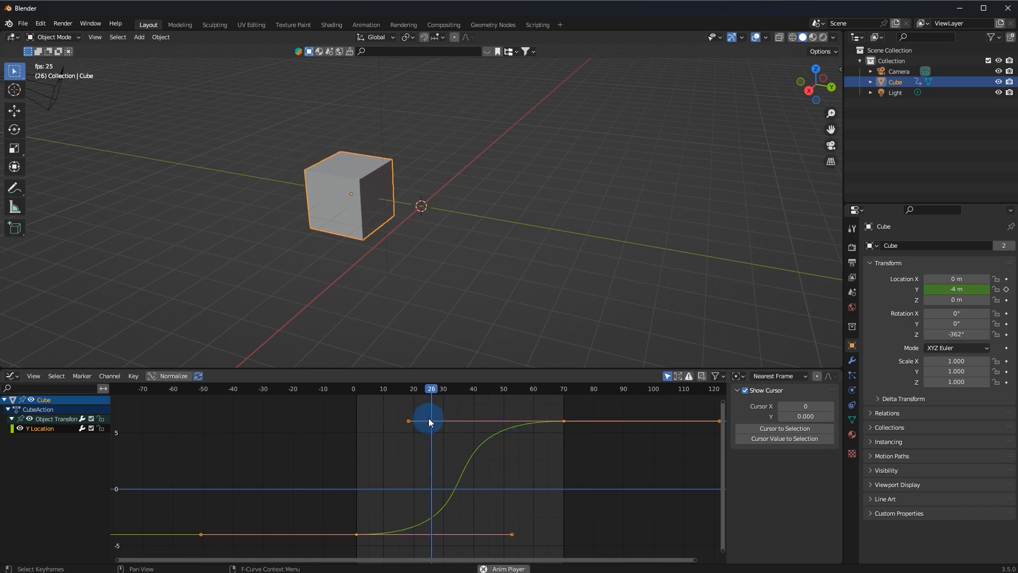
key(space)
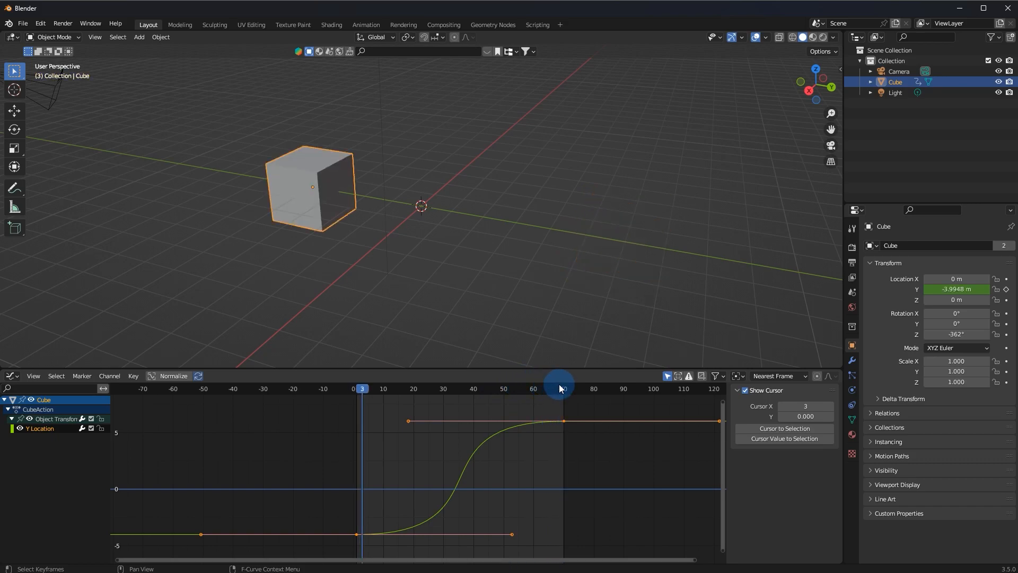
drag(365, 390, 353, 388)
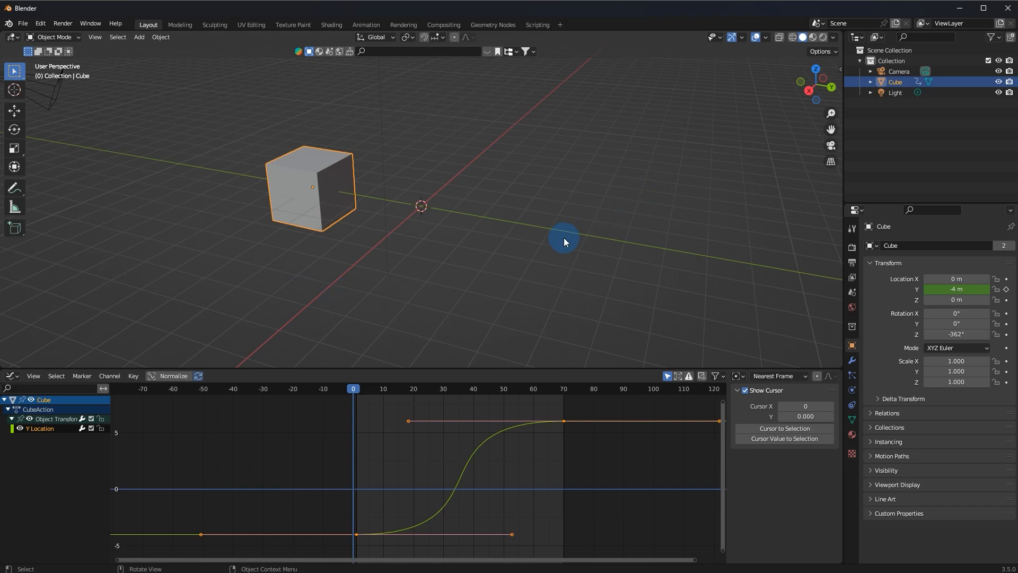
Undo the cube's rotation and all handle scaling on both Y Location keyframes, then play the animation and stop at frame 0.
key(ctrl+z)
key(ctrl+z)
key(ctrl+z)
key(ctrl+z)
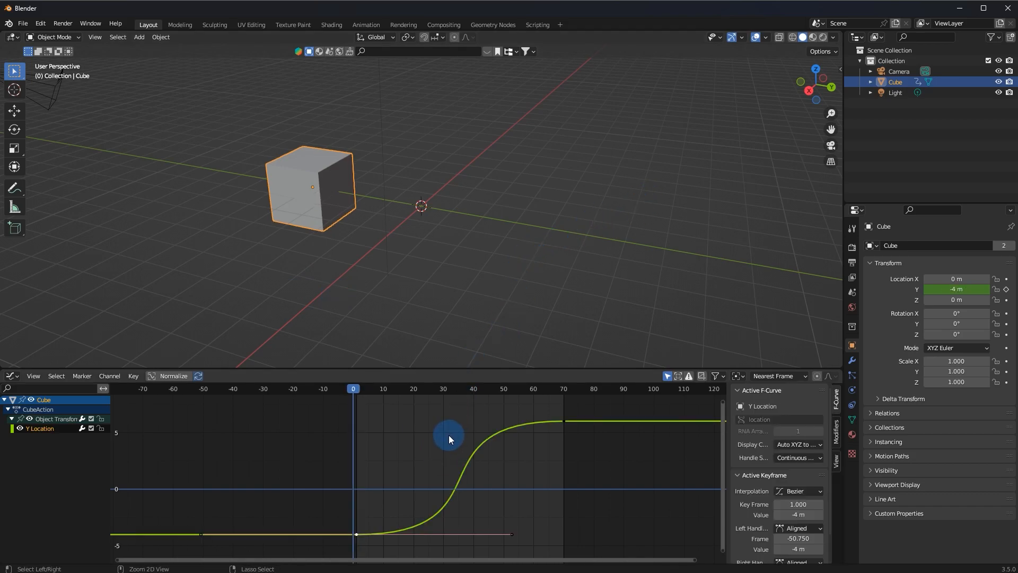
key(ctrl+z)
key(ctrl+z)
key(ctrl+z)
key(ctrl+z)
key(ctrl+z)
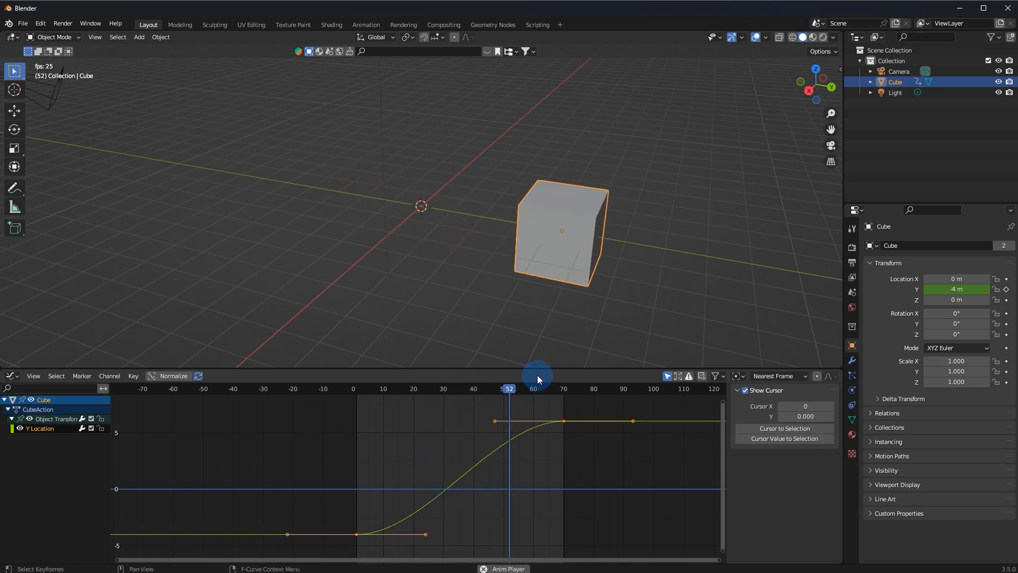
key(Escape)
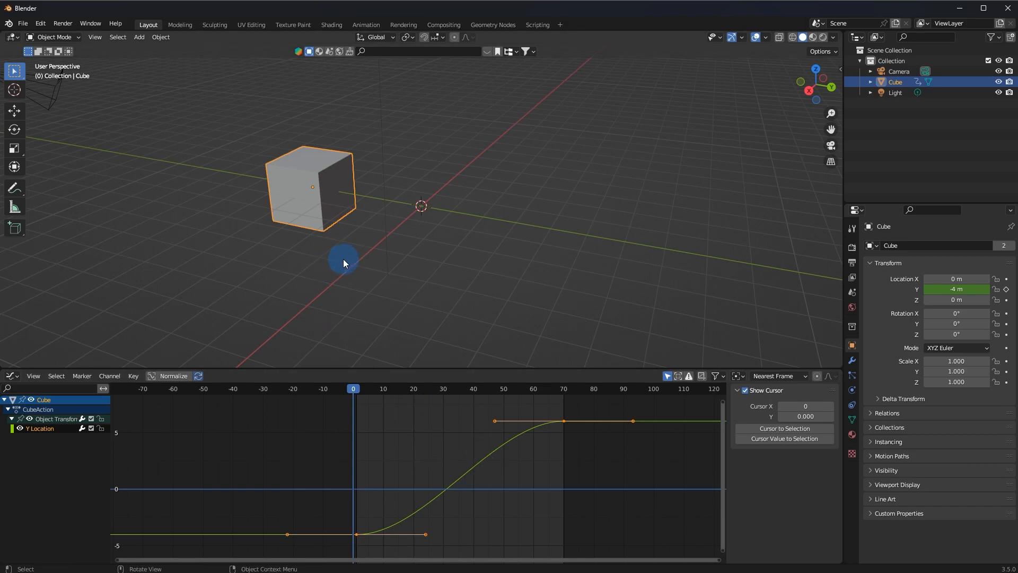
Try moving the cube freely along the Y axis twice, cancelling each move.
key(g)
key(y)
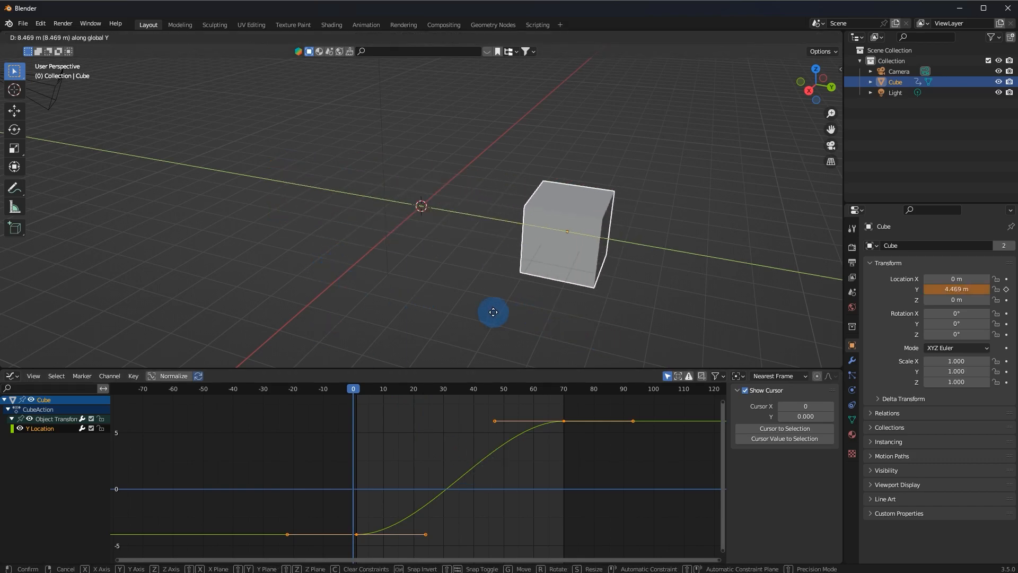
key(Escape)
key(g)
key(y)
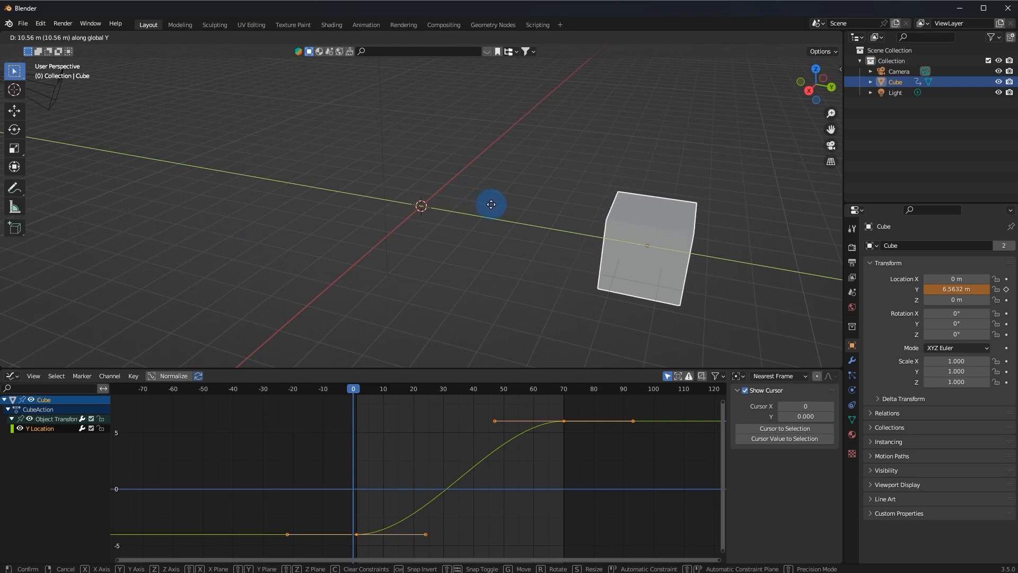
right_click(522, 213)
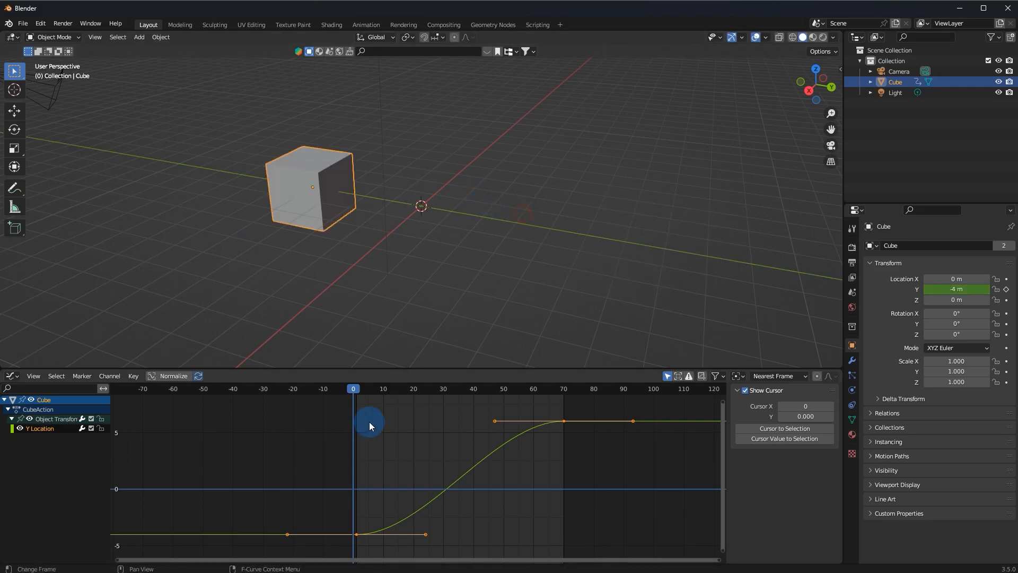
Select the Y Location keyframe at frame 1 and try moving it freely, cancelling the move.
click(426, 533)
click(348, 530)
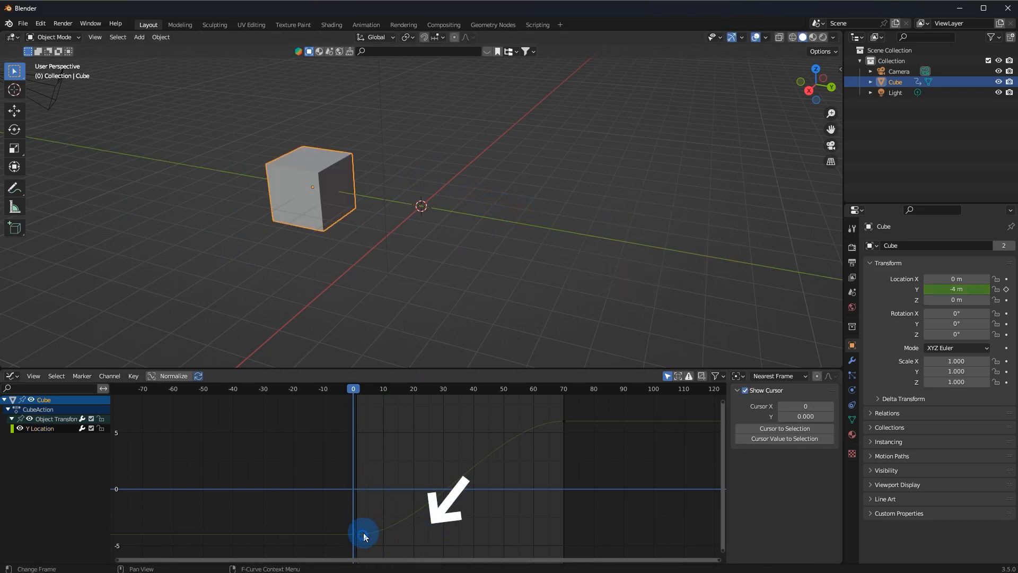
click(359, 536)
key(g)
right_click(382, 479)
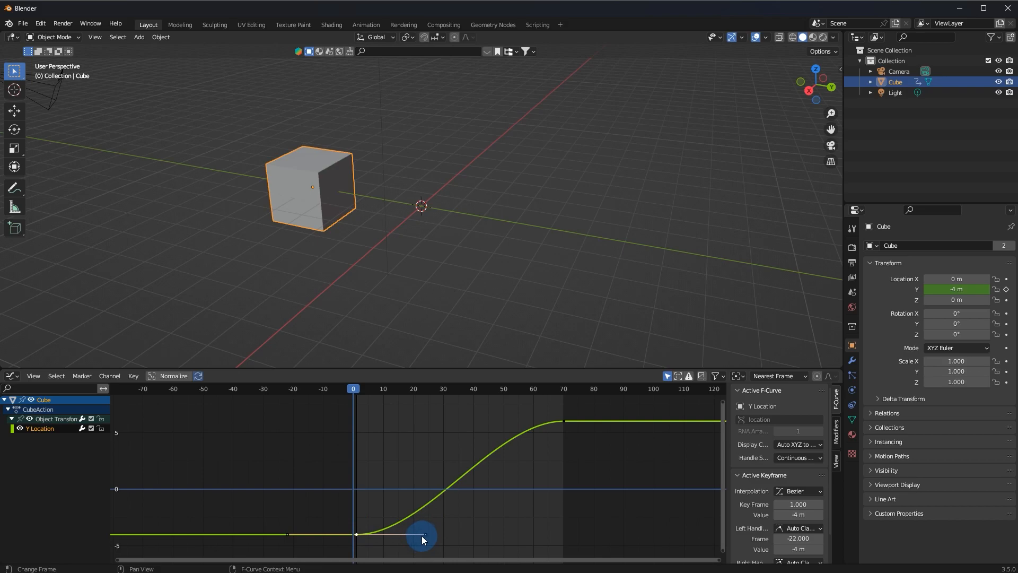
Select only the right handle of the Y Location keyframe at frame 1 and try moving it, cancelling the move.
click(423, 535)
click(359, 535)
click(425, 533)
key(g)
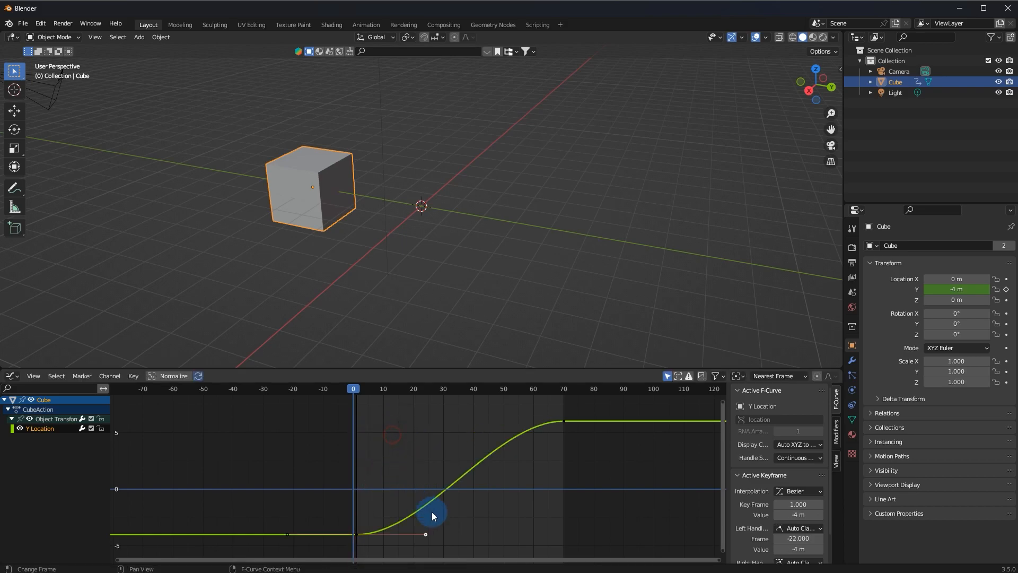
right_click(452, 436)
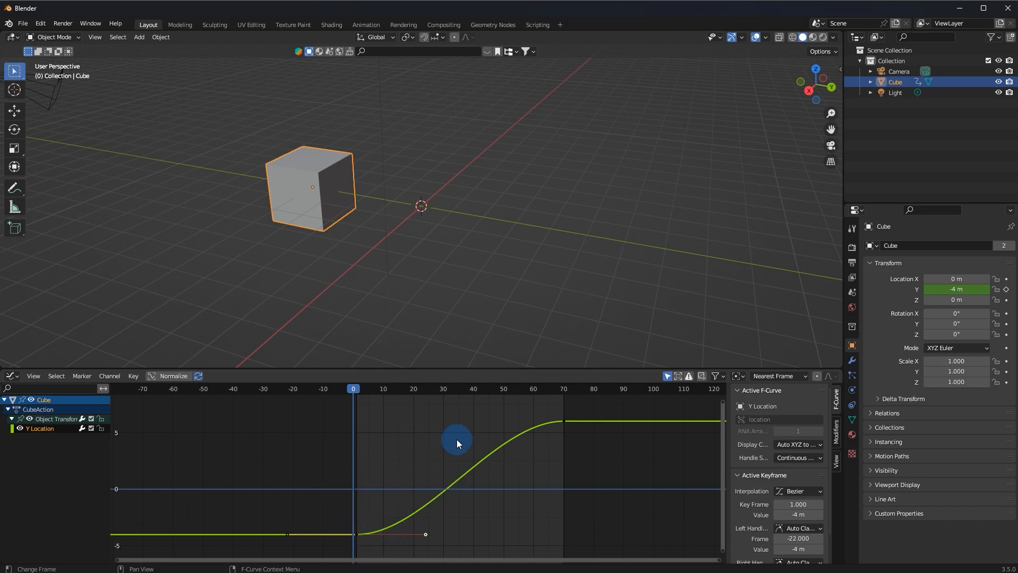
Enable Screencast Keys for the 3D viewport and hide the viewport sidebar again.
key(n)
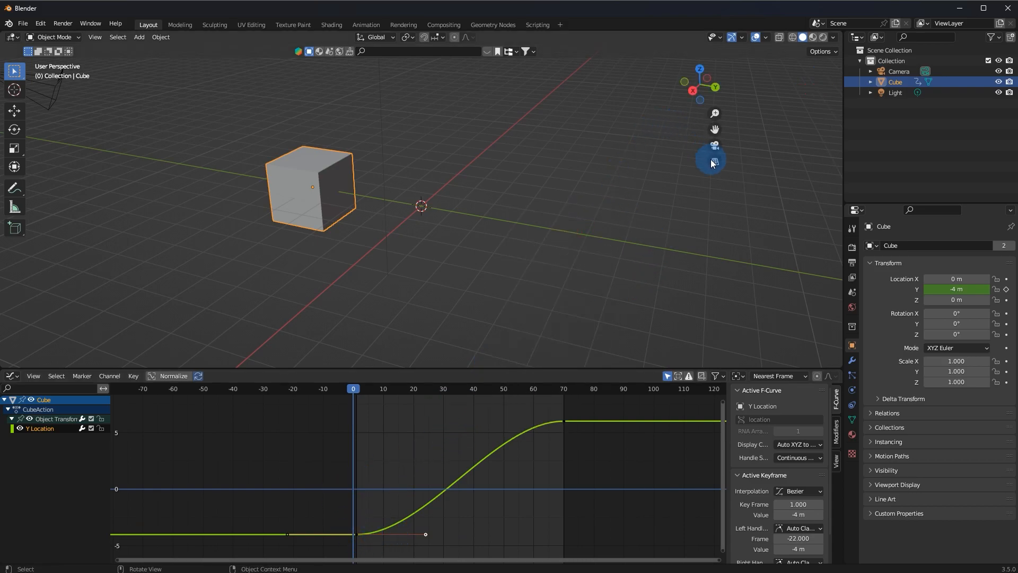
click(837, 154)
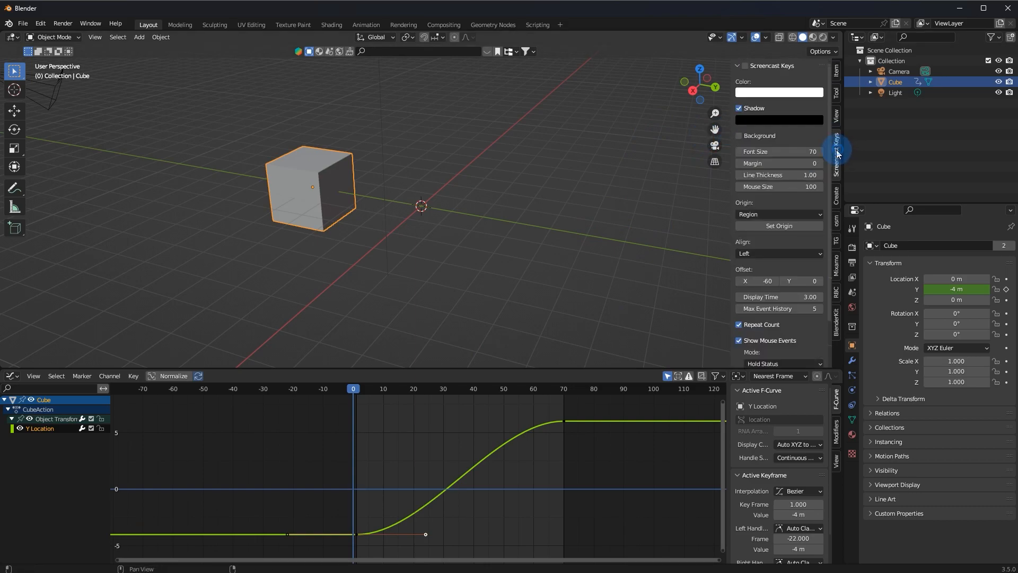
click(746, 65)
key(F5)
key(F5)
key(F5)
key(F5)
key(F5)
key(F5)
key(F5)
key(F5)
key(F5)
key(F5)
key(F5)
key(F5)
key(F5)
key(F5)
key(F5)
key(F5)
key(F5)
key(F5)
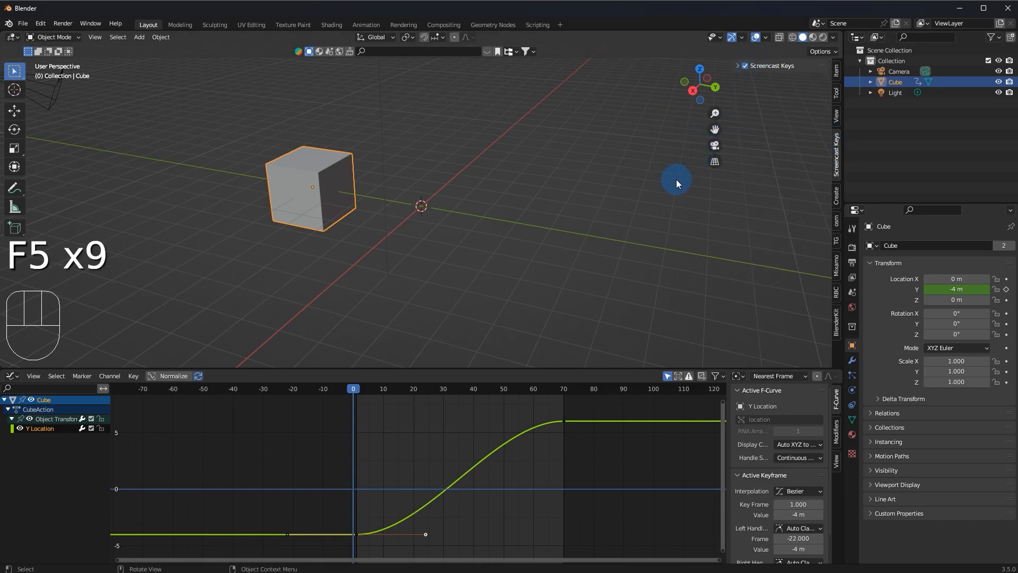
key(b)
key(F5)
key(F5)
key(F5)
key(F5)
key(F5)
key(F5)
key(F5)
key(F5)
key(F5)
key(F5)
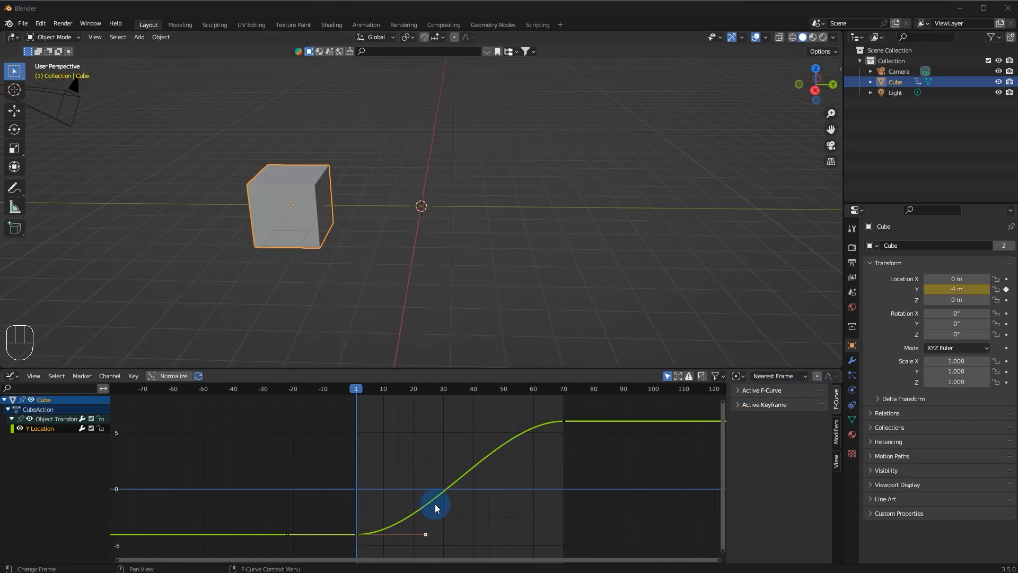
Move the right handle of the Y Location keyframe at frame 1 up to about frame 14, value 6.
key(F5)
key(F5)
key(F5)
key(F5)
key(F5)
key(F5)
key(F5)
key(F5)
key(F5)
key(F5)
key(F5)
key(g)
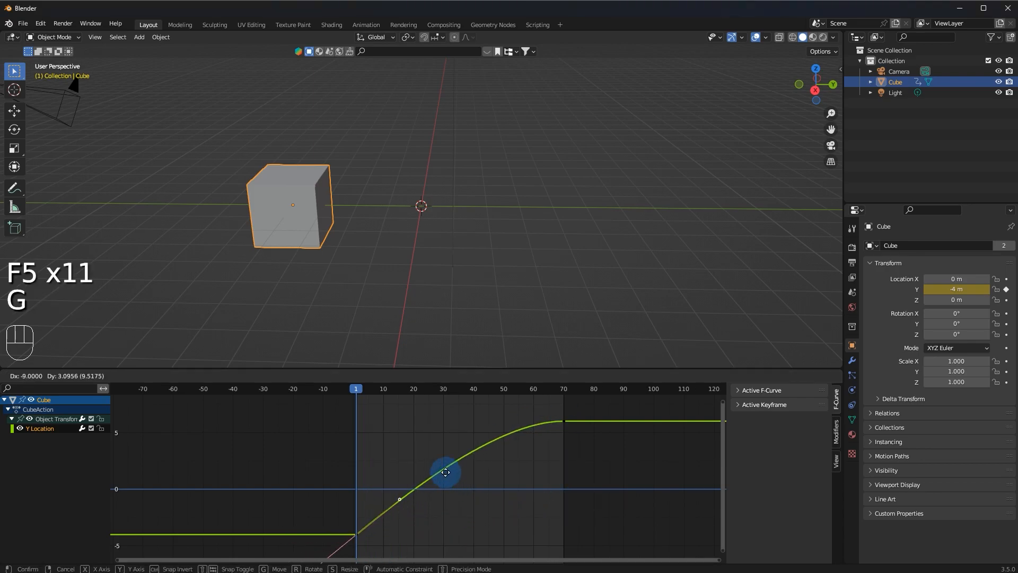
key(ctrl)
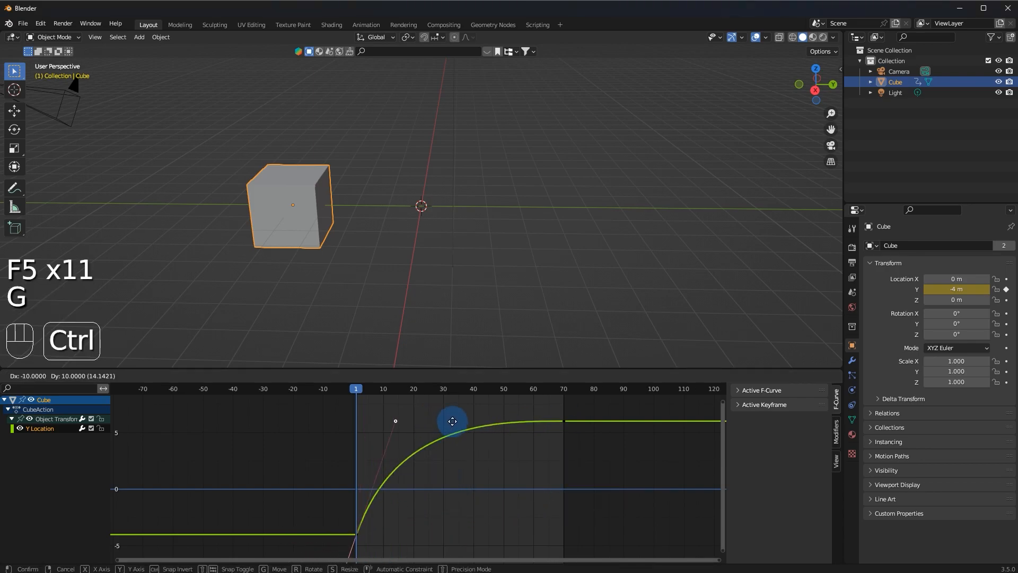
key(ctrl+F5)
key(ctrl+F5)
key(ctrl+F5)
key(ctrl+F5)
key(ctrl+F5)
key(ctrl+F5)
key(ctrl+F5)
key(ctrl+F5)
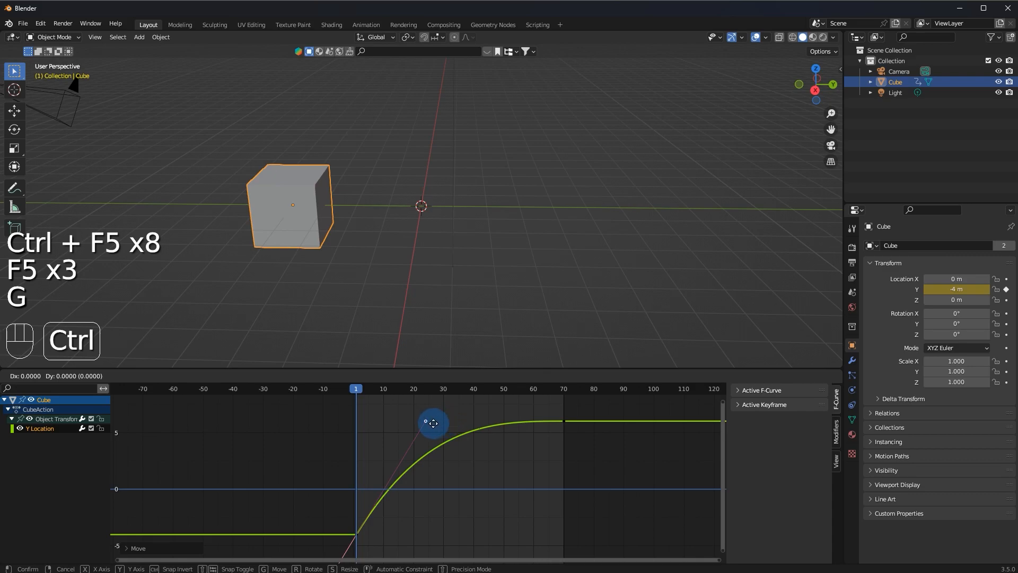
ctrl+click(432, 423)
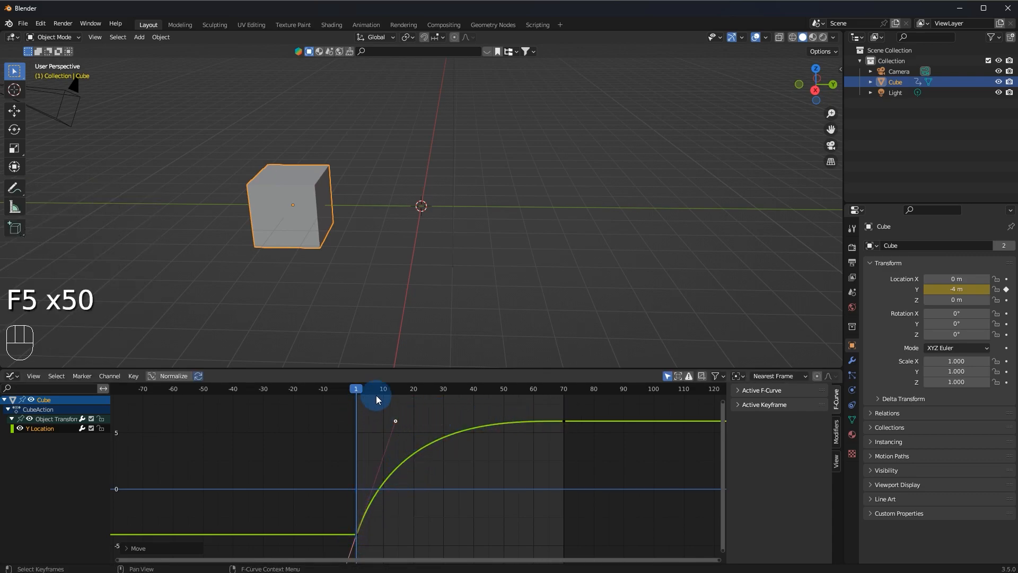
Play the animation to review the fast start, stop it and return the playhead to frame 0.
key(space)
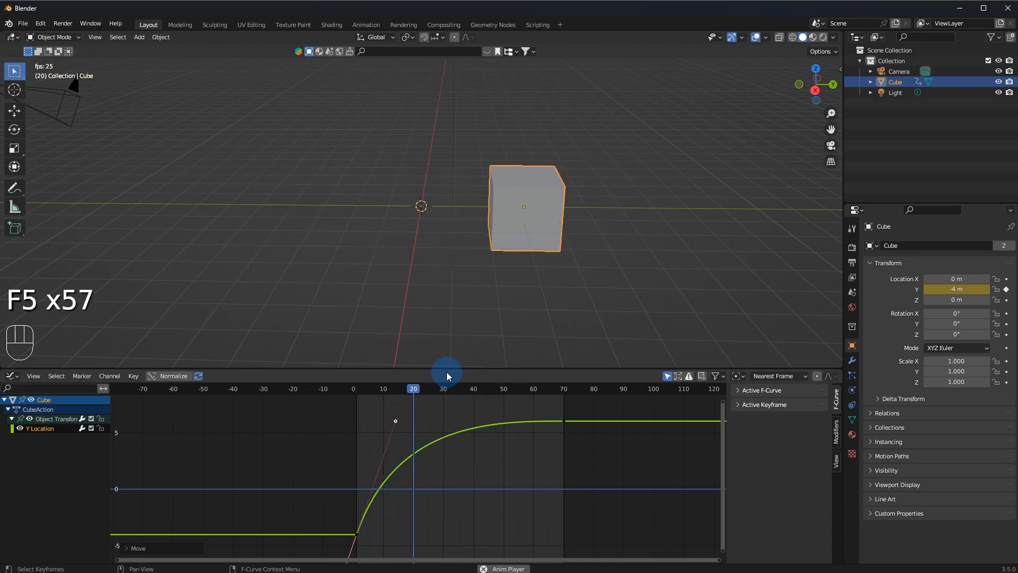
key(space)
ctrl+middle_drag(566, 439, 536, 461)
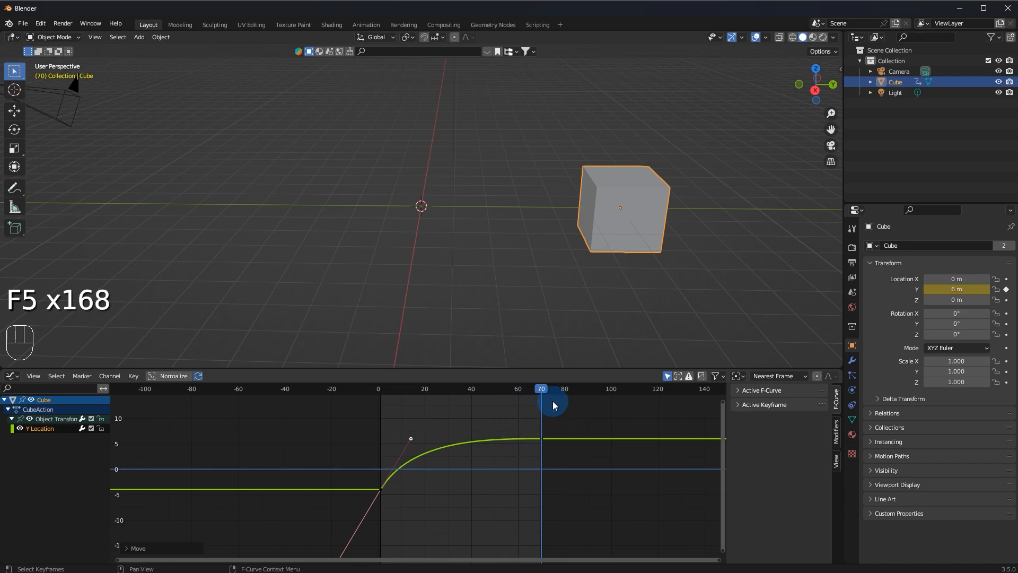
drag(535, 393, 351, 421)
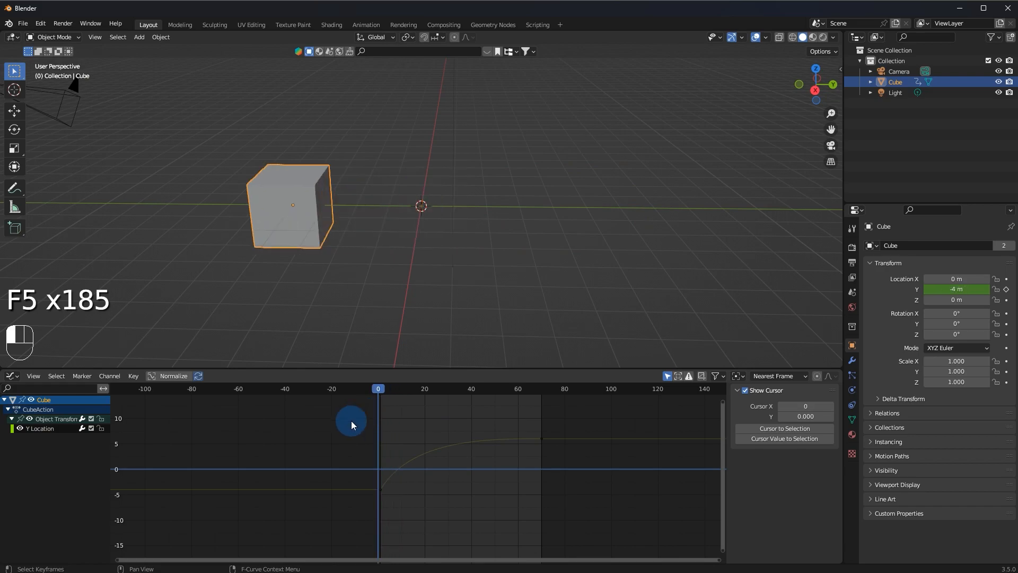
Move the right handle of the frame 1 keyframe directly above it to about value 10, and play the animation briefly.
click(381, 489)
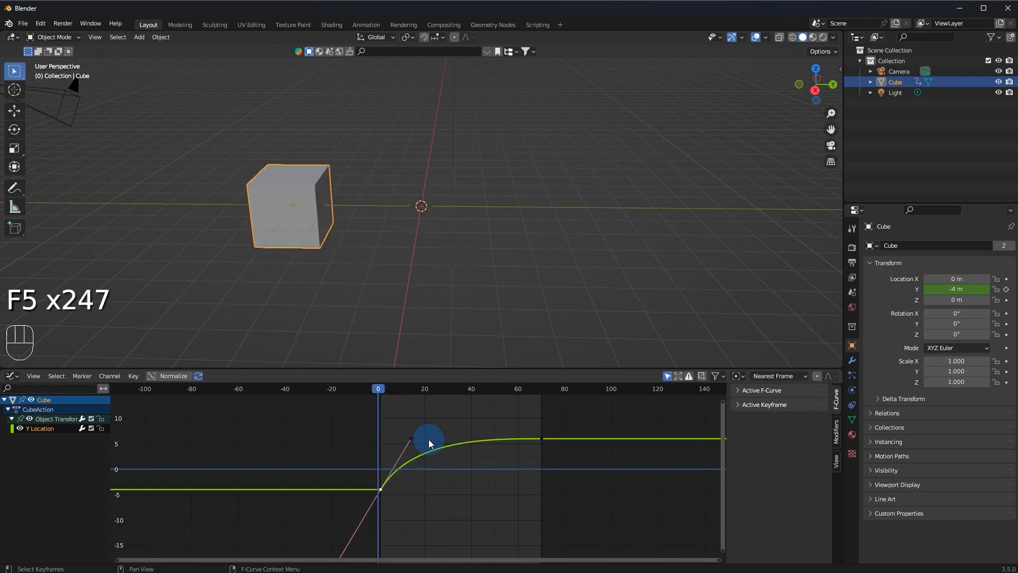
key(ctrl+z)
click(379, 489)
click(411, 440)
key(g)
click(374, 396)
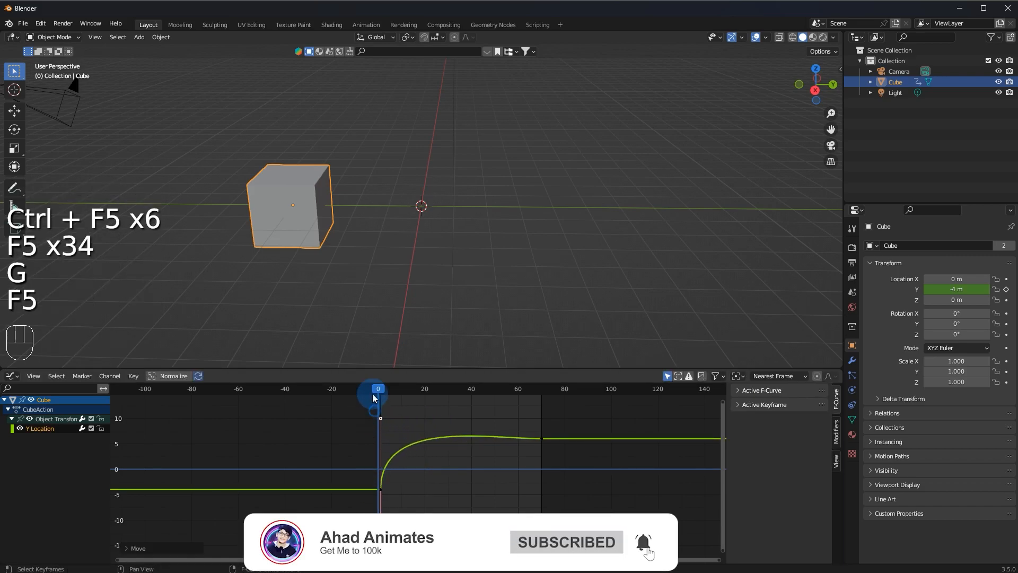
key(space)
key(space)
Undo all moves of the frame 1 keyframe's right handle.
key(ctrl+z)
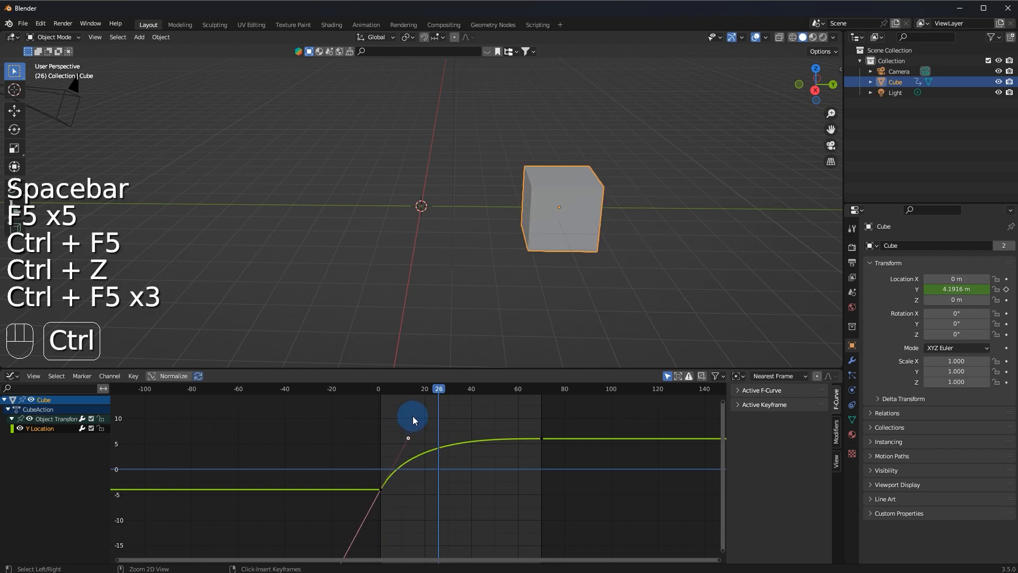
key(ctrl+z)
key(ctrl+z)
key(ctrl+z)
key(ctrl+z)
key(ctrl+z)
key(ctrl+z)
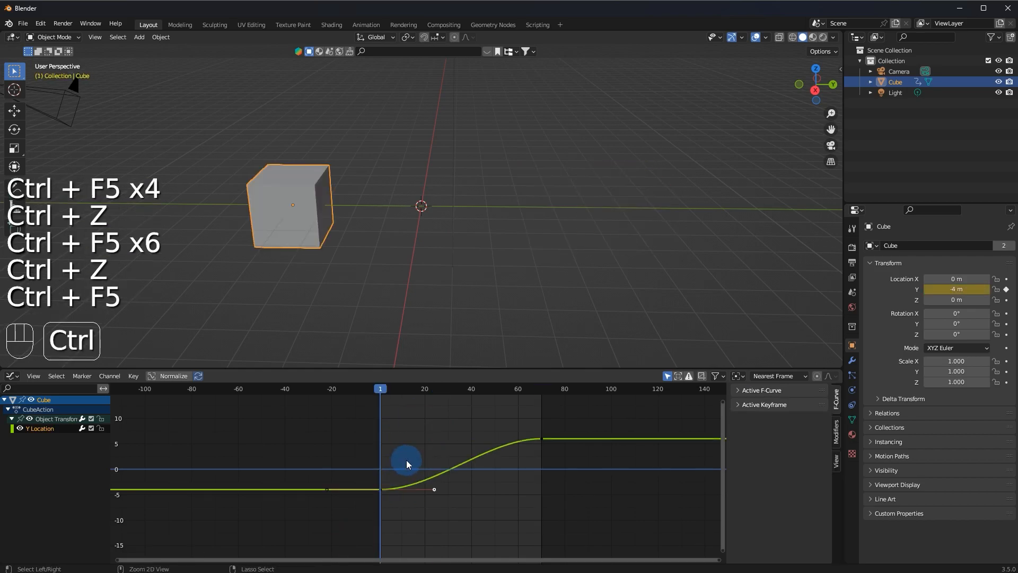
Move the left handle of the Y Location keyframe at frame 70 to about frame 45, value -4.5, and play the animation.
key(g)
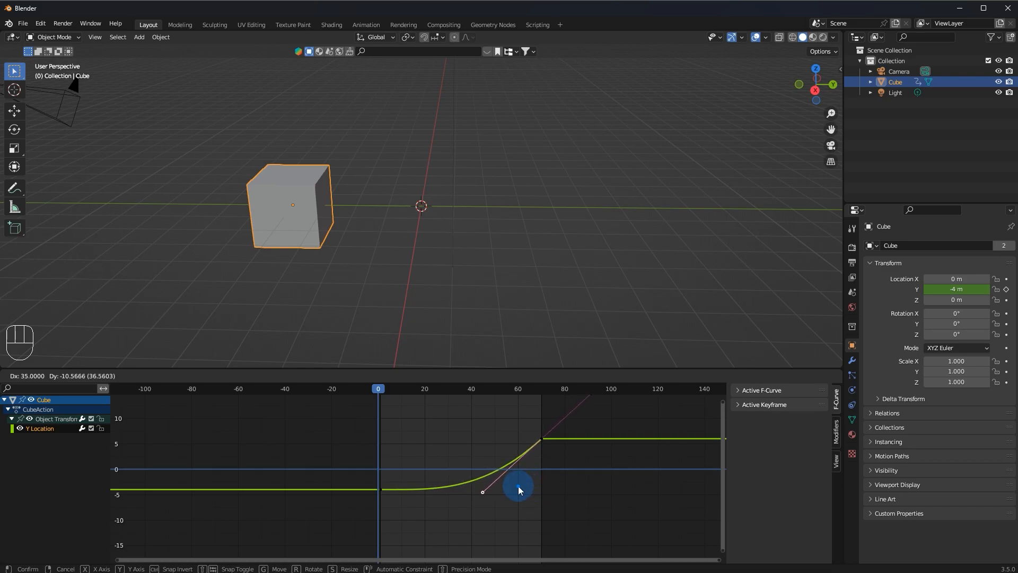
click(519, 487)
click(536, 446)
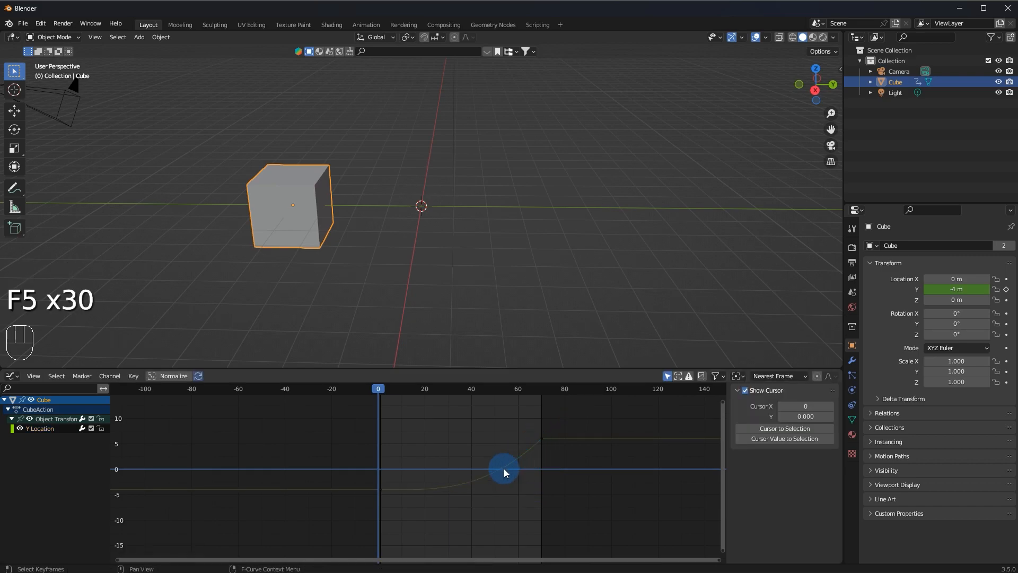
key(space)
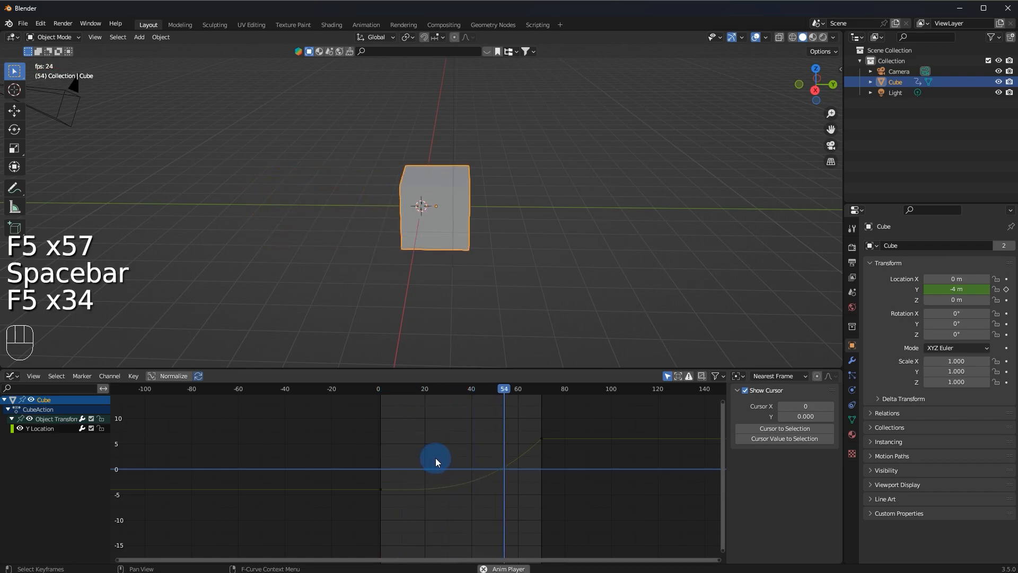
key(space)
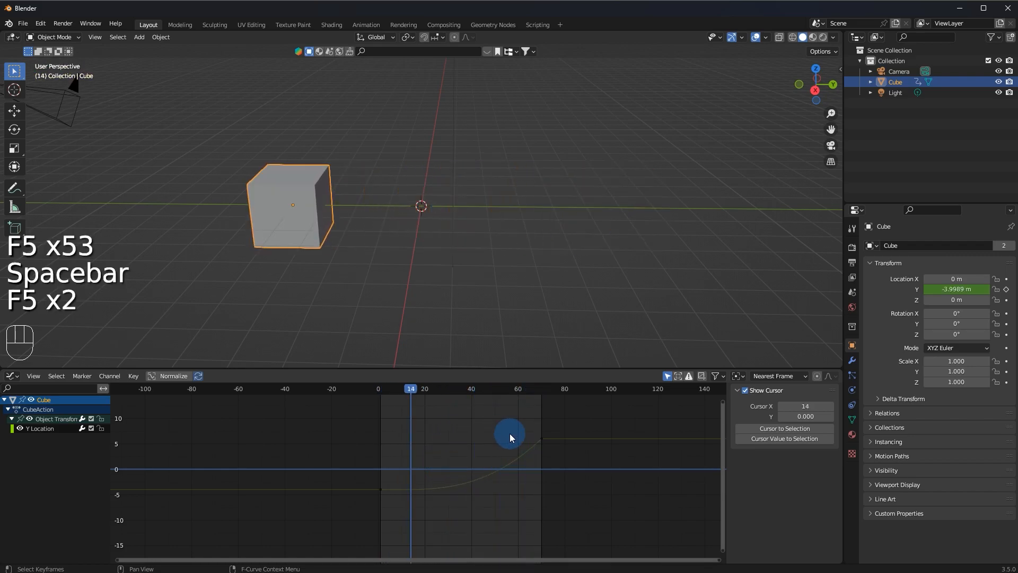
Move the left handle of the frame 70 keyframe to about frame 59, value -3, and play the animation.
click(538, 438)
click(484, 488)
key(g)
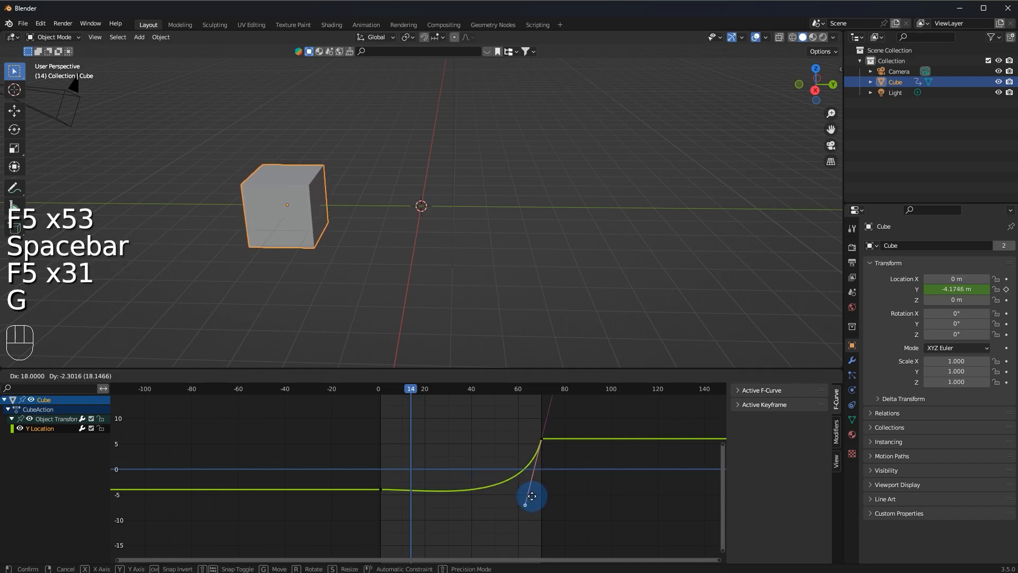
click(520, 474)
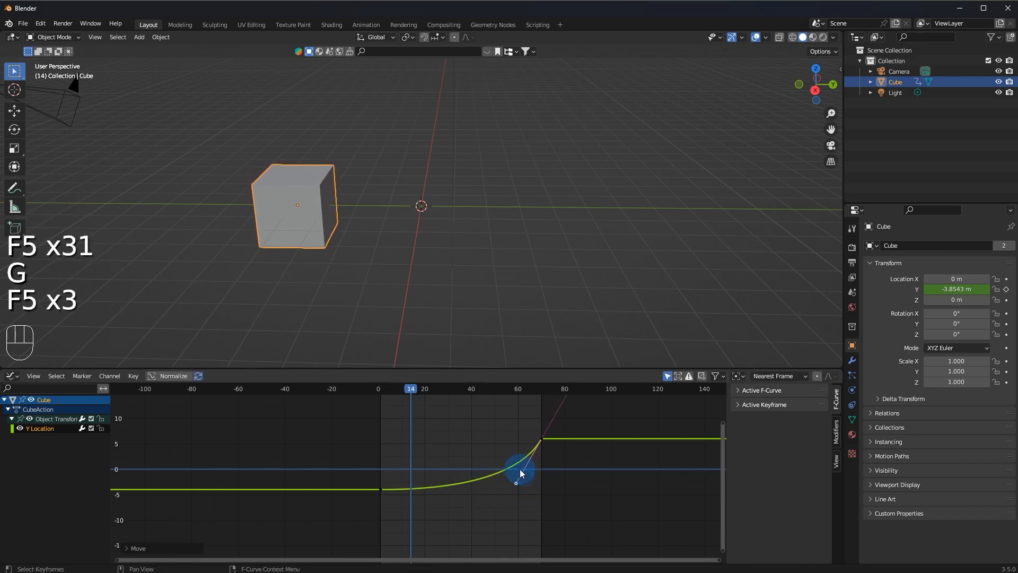
key(space)
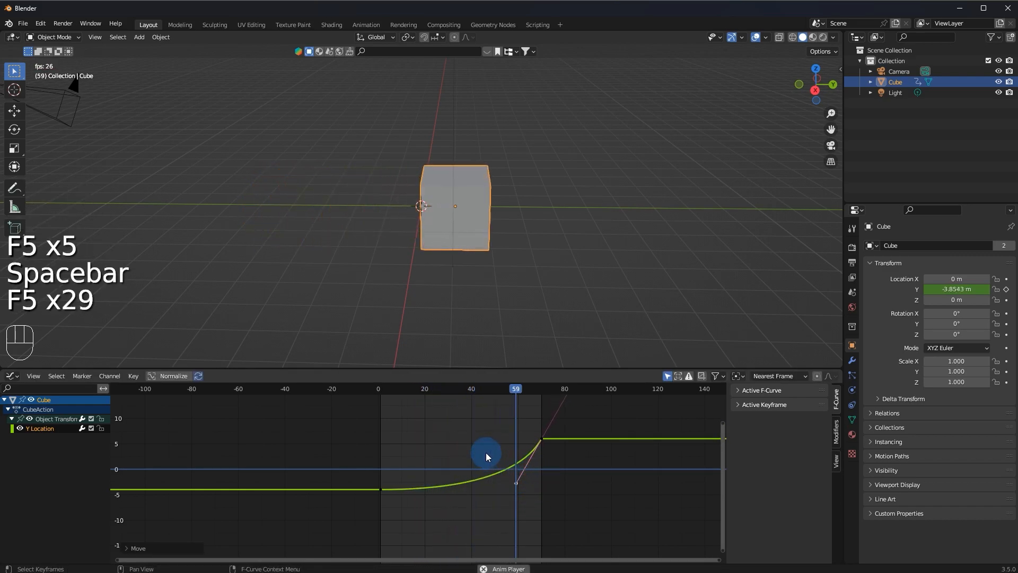
key(space)
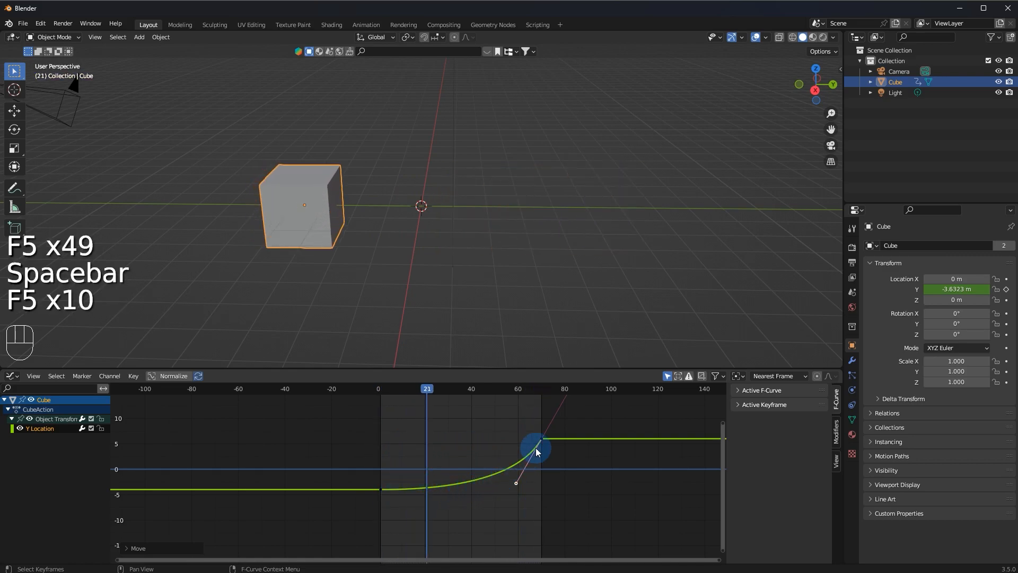
Select the right handle of the frame 1 keyframe and move it up to about frame 22, value 7.
key(g)
right_click(393, 439)
click(380, 489)
click(432, 484)
key(g)
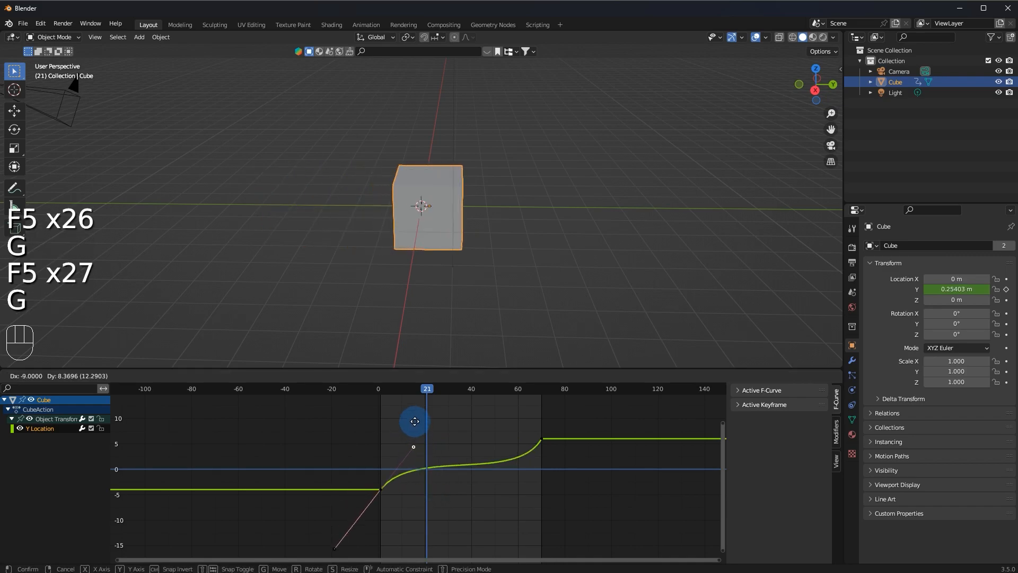
click(430, 421)
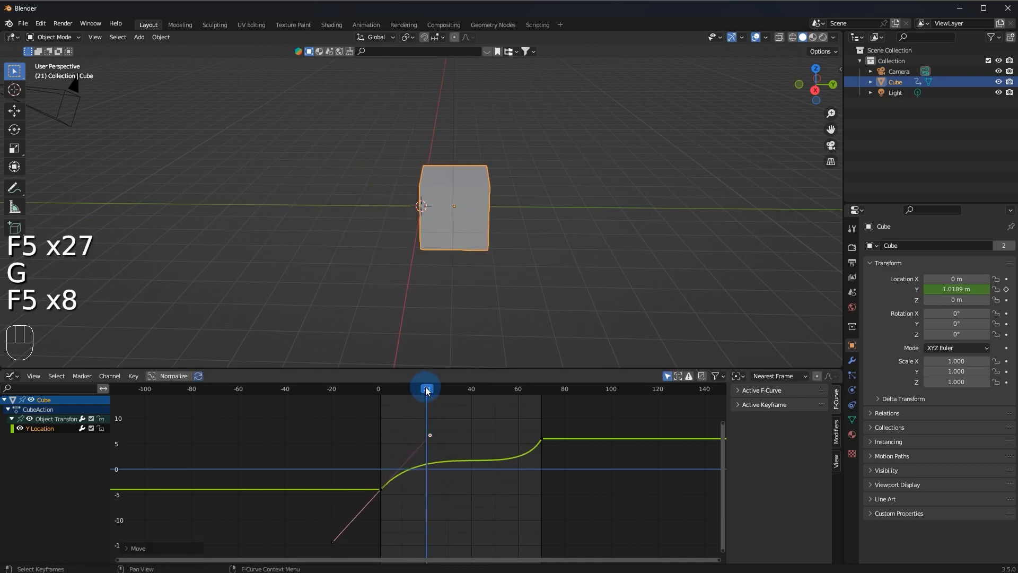
Return to frame 0 and play the animation to review the fast-slow-fast motion, viewing the cube from another angle.
drag(427, 391, 392, 415)
key(space)
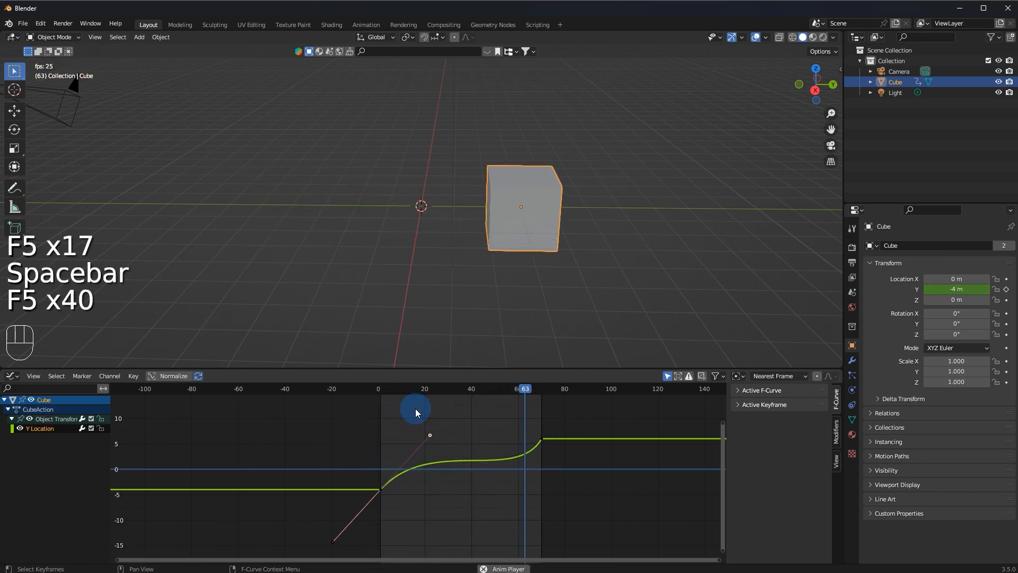
key(space)
key(space)
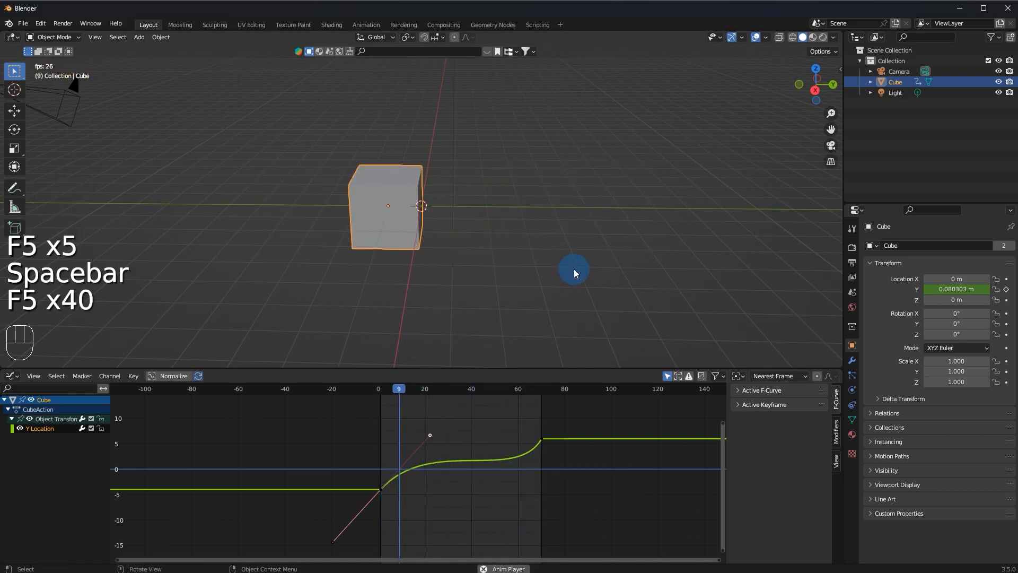
middle_drag(558, 268, 466, 252)
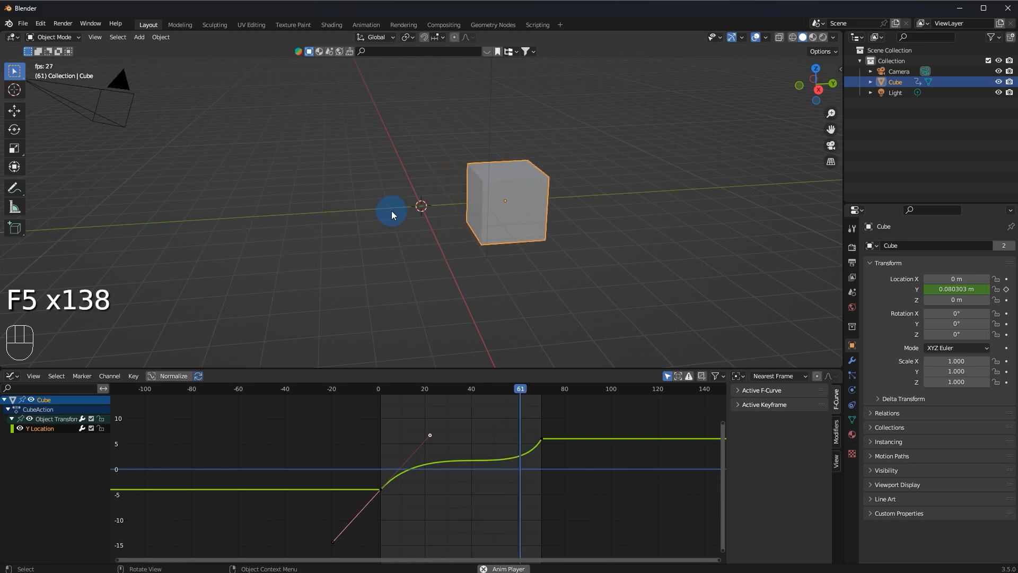
key(space)
Undo the last move of the frame 1 keyframe's right handle.
key(F5)
key(F5)
key(F5)
key(F5)
key(F5)
key(F5)
key(F5)
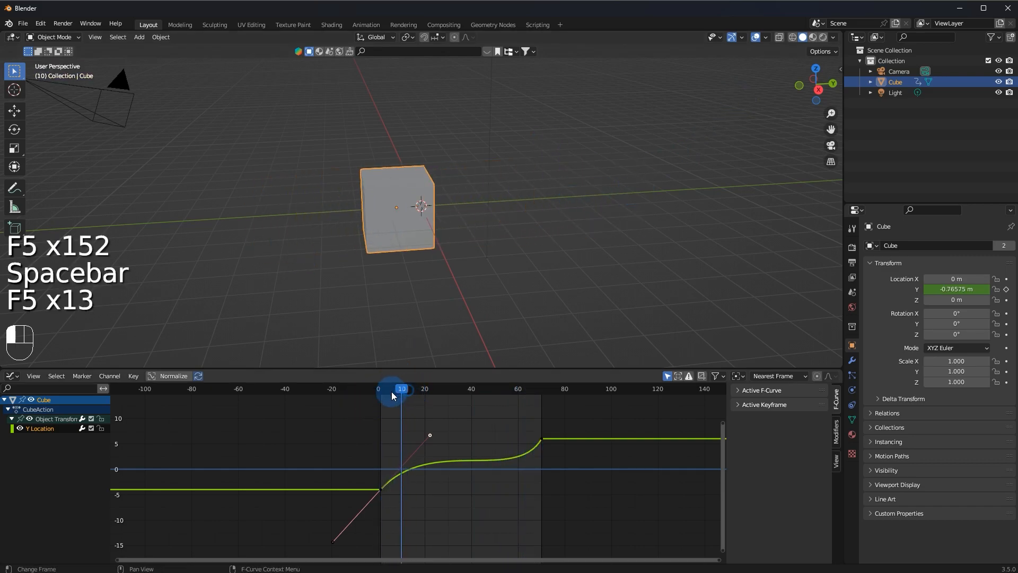
key(ctrl+z)
key(ctrl+z)
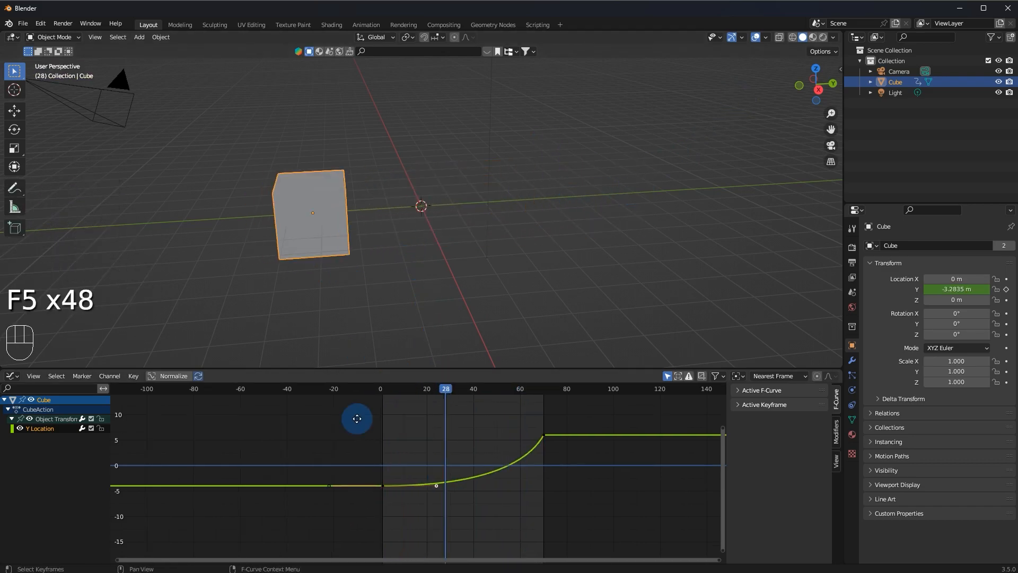
Move the right handle of the frame 1 keyframe up to about frame 17, value 7.
middle_drag(355, 419, 360, 481)
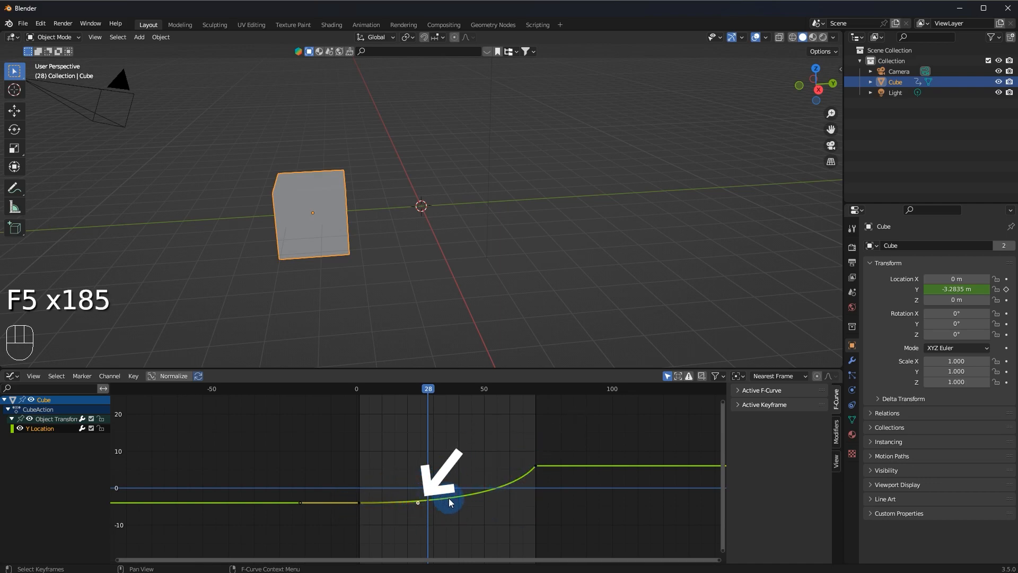
key(g)
click(403, 485)
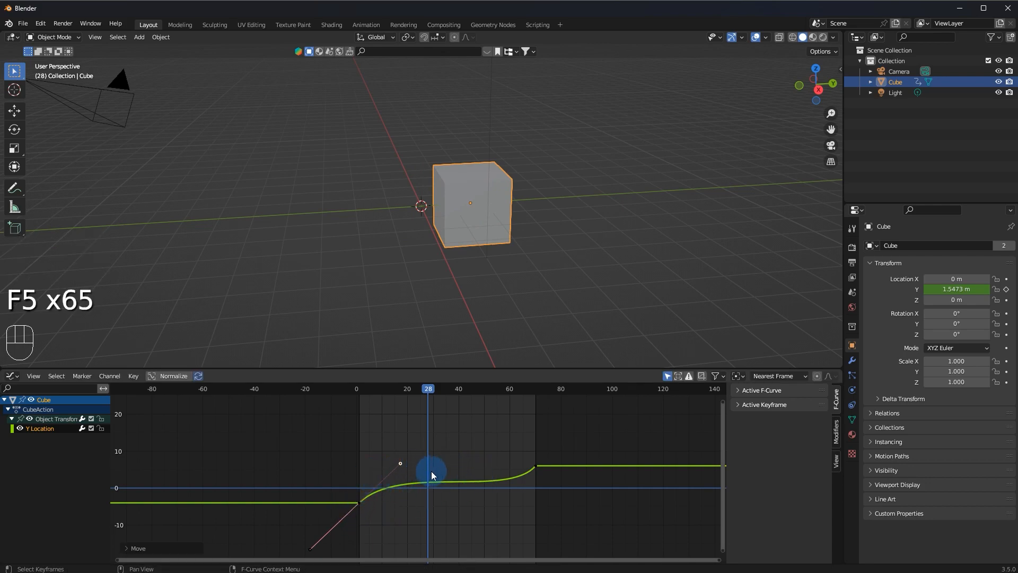
Play the animation from frame 0 with the reshaped curve, stop it and return the playhead to frame 0.
drag(425, 390, 310, 405)
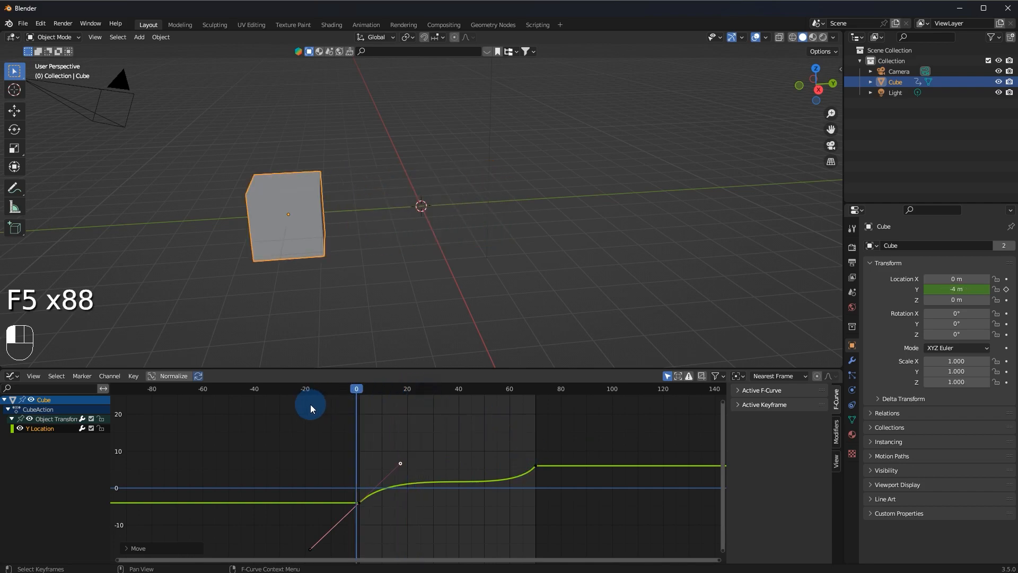
key(space)
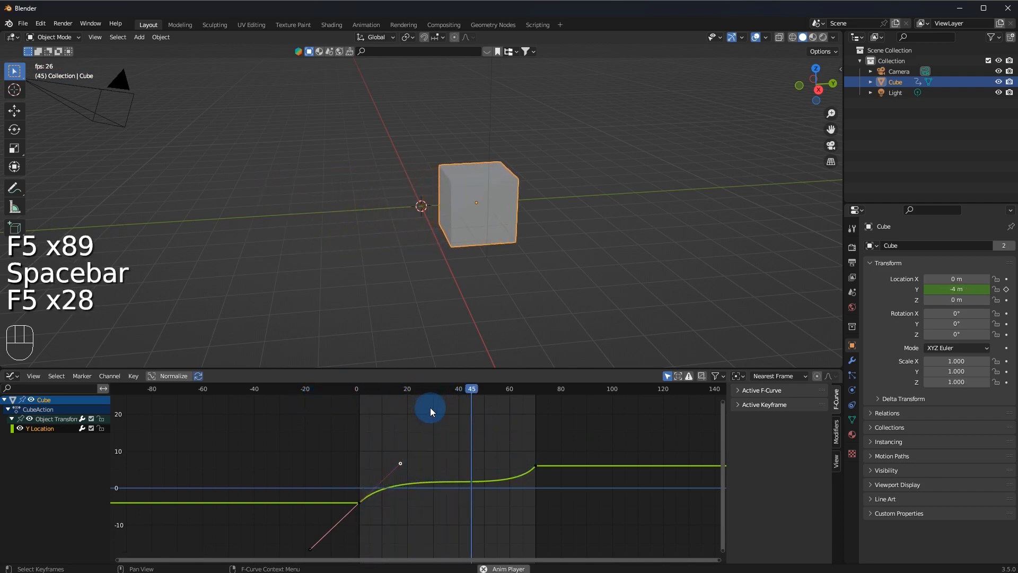
key(space)
drag(519, 391, 346, 421)
Annotate the cube's path in the viewport with a freehand arrow above it and a looping line back.
click(15, 188)
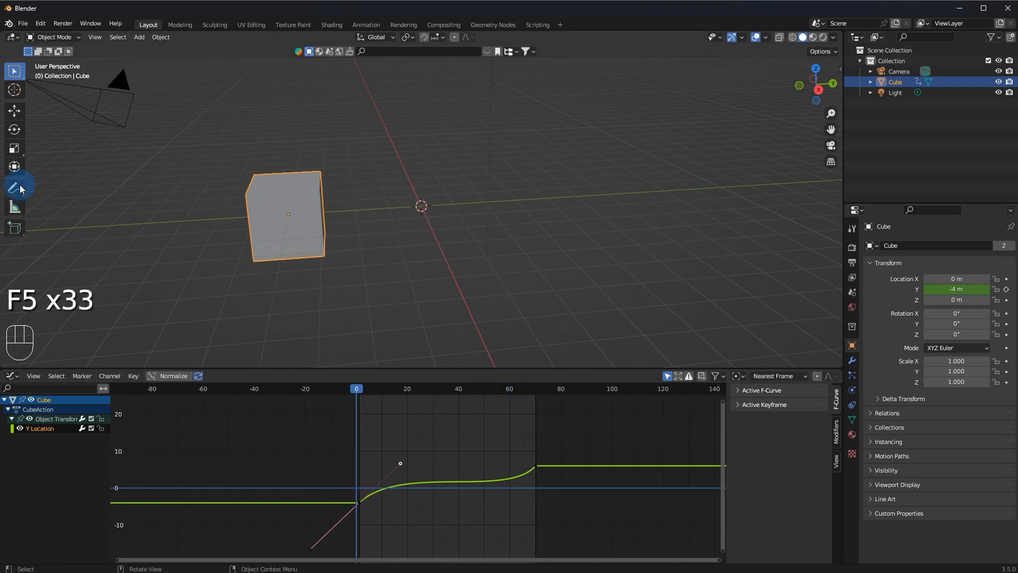
mouse_move(215, 162)
mouse_down()
mouse_move(482, 141)
mouse_move(481, 172)
mouse_up()
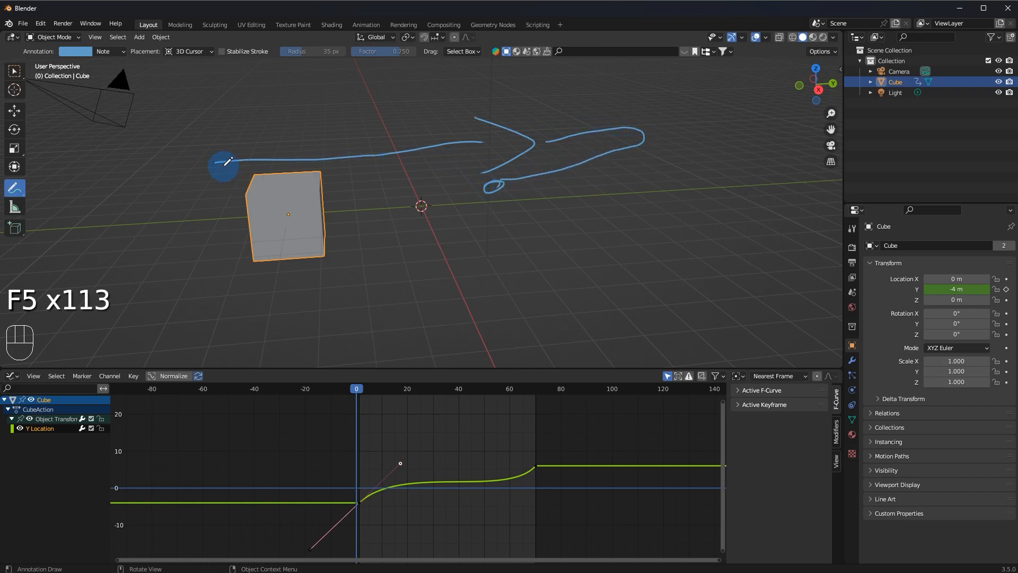
Undo all the freehand annotation strokes drawn in the viewport.
key(F5)
key(F5)
key(ctrl+F5)
key(ctrl+F5)
key(ctrl+z)
key(ctrl+F5)
key(ctrl+F5)
key(ctrl+F5)
key(ctrl+F5)
key(ctrl+F5)
key(ctrl+z)
key(ctrl+F5)
key(ctrl+F5)
key(ctrl+F5)
key(ctrl+F5)
key(ctrl+z)
key(ctrl+F5)
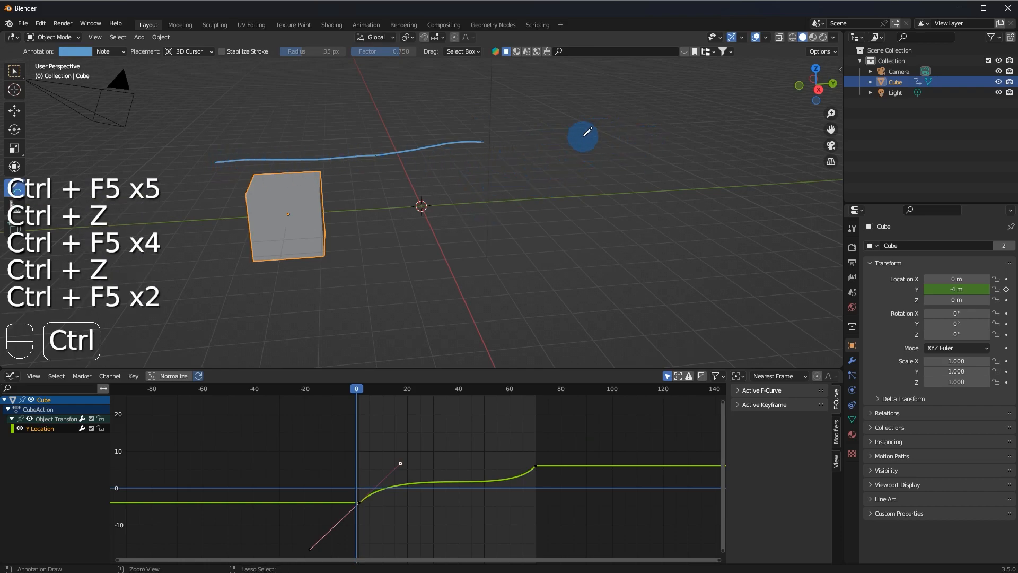
key(ctrl+F5)
key(ctrl+F5)
key(ctrl+F5)
key(ctrl+z)
key(ctrl+F5)
key(ctrl+F5)
key(ctrl+F5)
key(ctrl+F5)
key(ctrl+F5)
key(ctrl+F5)
key(ctrl+z)
key(ctrl+F5)
key(ctrl+F5)
key(ctrl+F5)
key(ctrl+F5)
key(ctrl+F5)
key(F5)
key(F5)
key(F5)
key(F5)
key(F5)
key(F5)
key(F5)
key(F5)
key(F5)
key(F5)
key(F5)
key(F5)
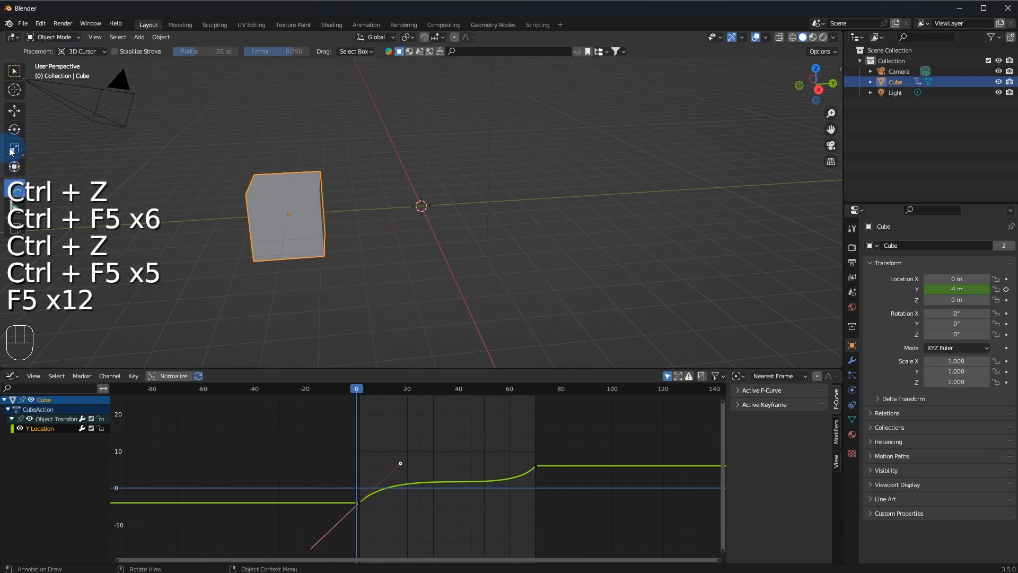
Switch back to the Select Box tool and undo the keyframe handle moves back to the default ease-in, ease-out curve.
click(20, 72)
key(ctrl+z)
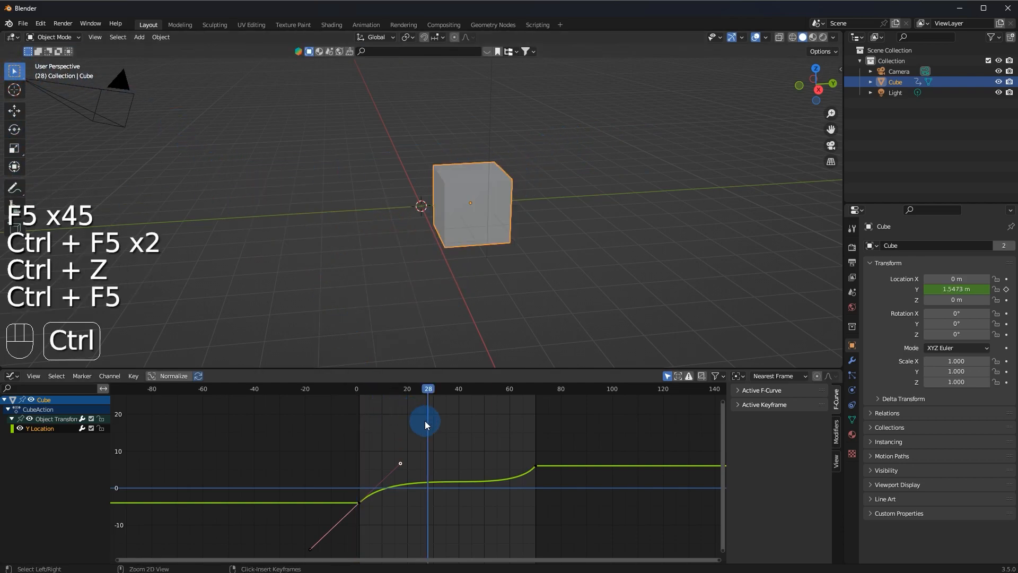
key(ctrl+F5)
key(ctrl+F5)
key(ctrl+F5)
key(ctrl+z)
key(ctrl+F5)
key(ctrl+F5)
key(ctrl+F5)
key(ctrl+z)
key(ctrl+F5)
key(ctrl+F5)
key(ctrl+F5)
key(ctrl+F5)
key(ctrl+F5)
key(ctrl+z)
key(ctrl+F5)
key(ctrl+F5)
key(ctrl+F5)
key(ctrl+F5)
key(ctrl+F5)
key(ctrl+F5)
key(ctrl+z)
key(ctrl+F5)
key(ctrl+F5)
key(ctrl+F5)
key(ctrl+F5)
key(ctrl+F5)
key(ctrl+z)
key(ctrl+F5)
key(ctrl+F5)
key(ctrl+F5)
Move the playhead to frame 41 and raise the left handle of the frame 70 keyframe to about frame 51, value 11.
drag(422, 399, 565, 419)
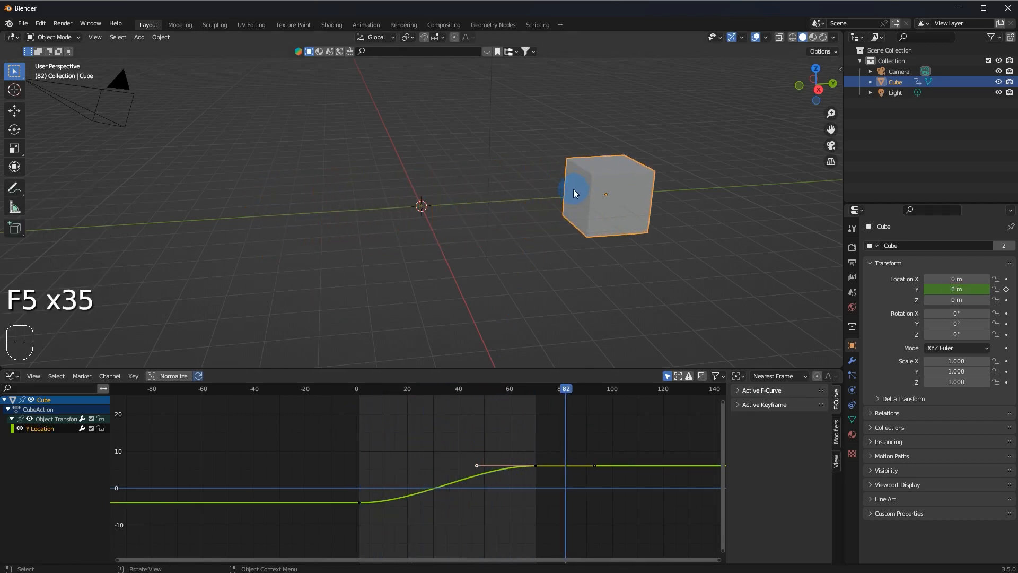
drag(567, 394, 471, 426)
key(g)
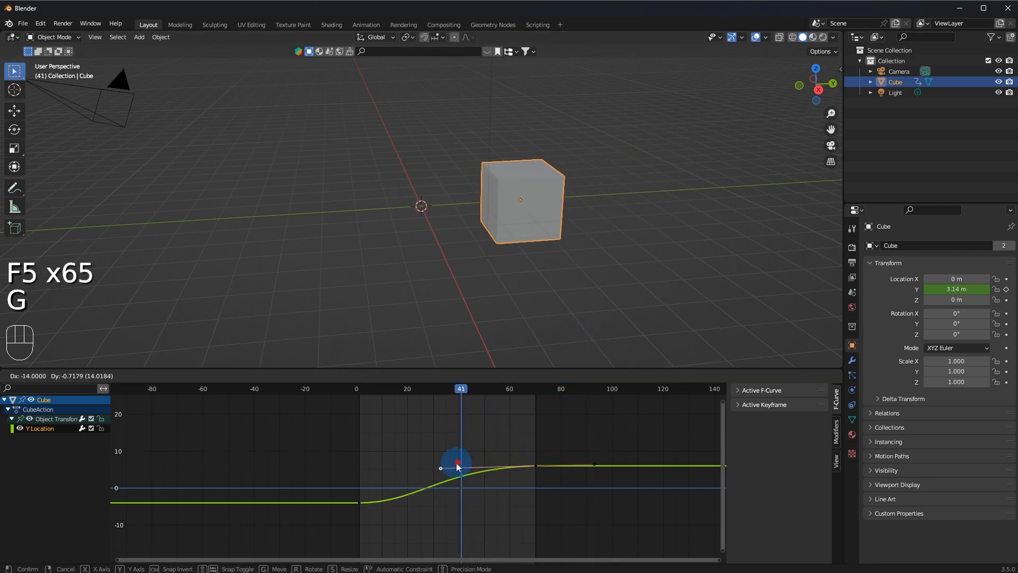
right_click(524, 467)
key(g)
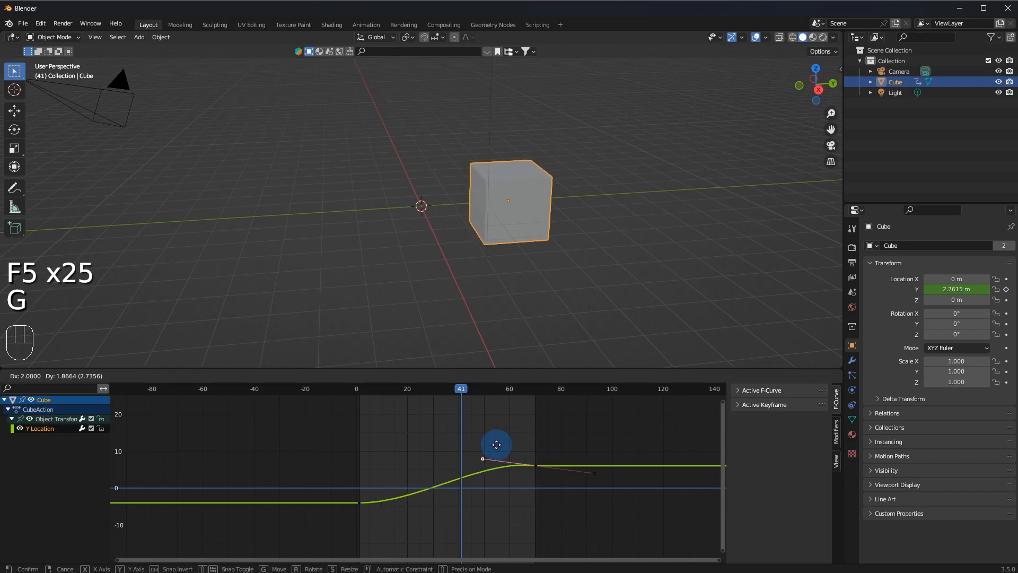
click(500, 433)
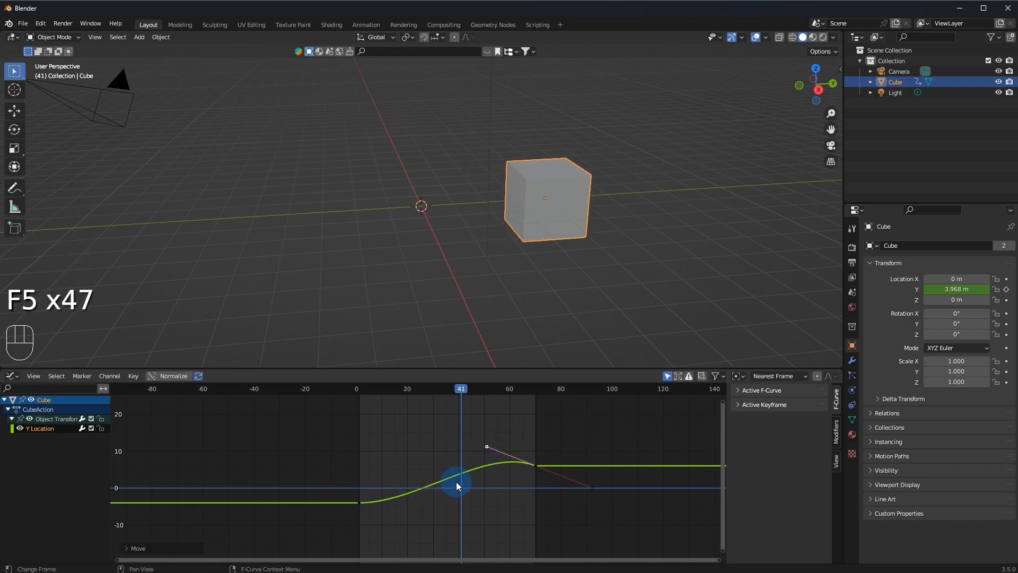
Play the animation from frame 0, stop it, and undo the handle move on the frame 70 keyframe.
drag(455, 391, 358, 395)
key(space)
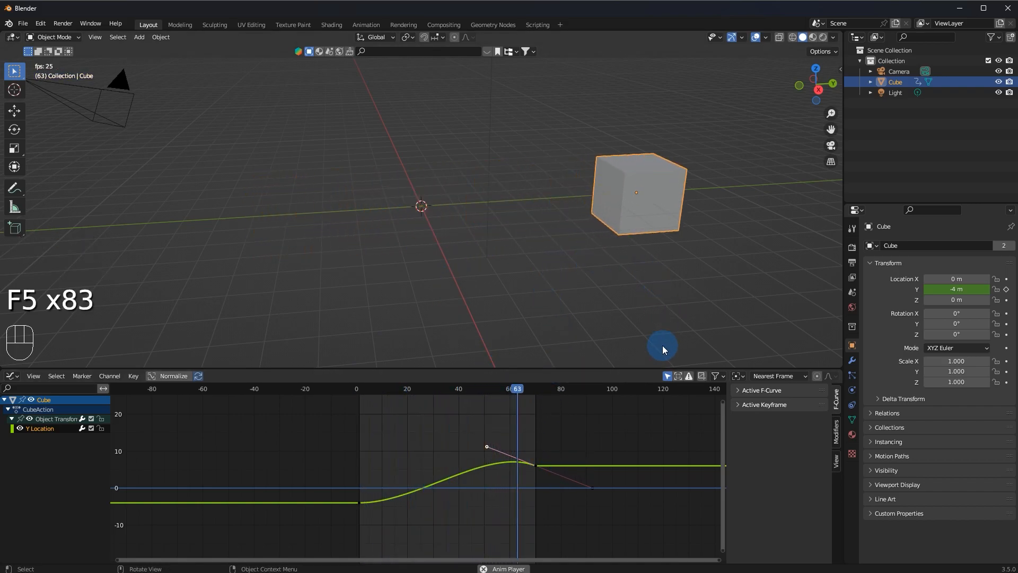
key(space)
key(ctrl+z)
key(ctrl+z)
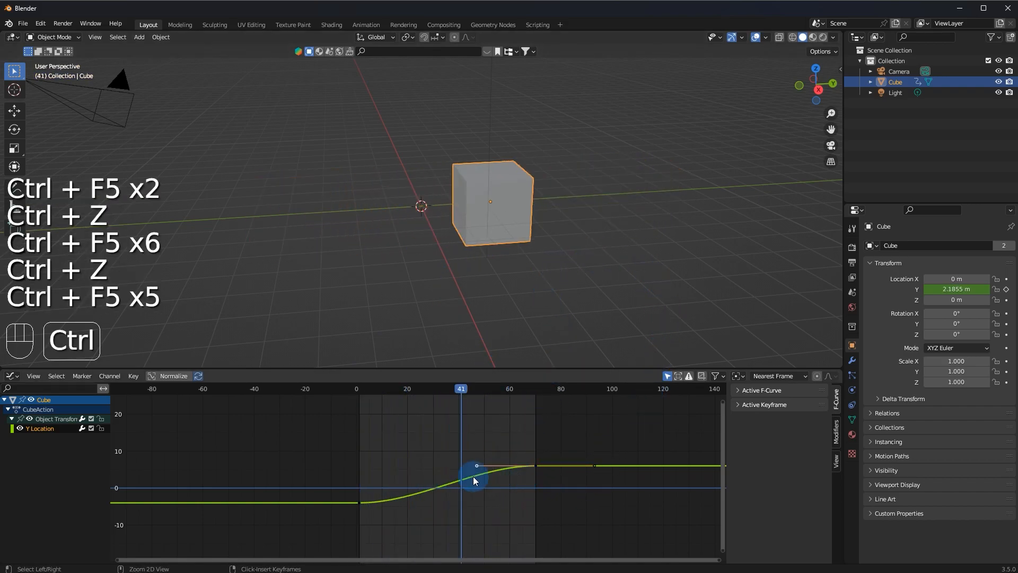
Nudge the right handle of the frame 1 keyframe to about frame 24, value -3.5.
click(360, 503)
drag(421, 503, 440, 492)
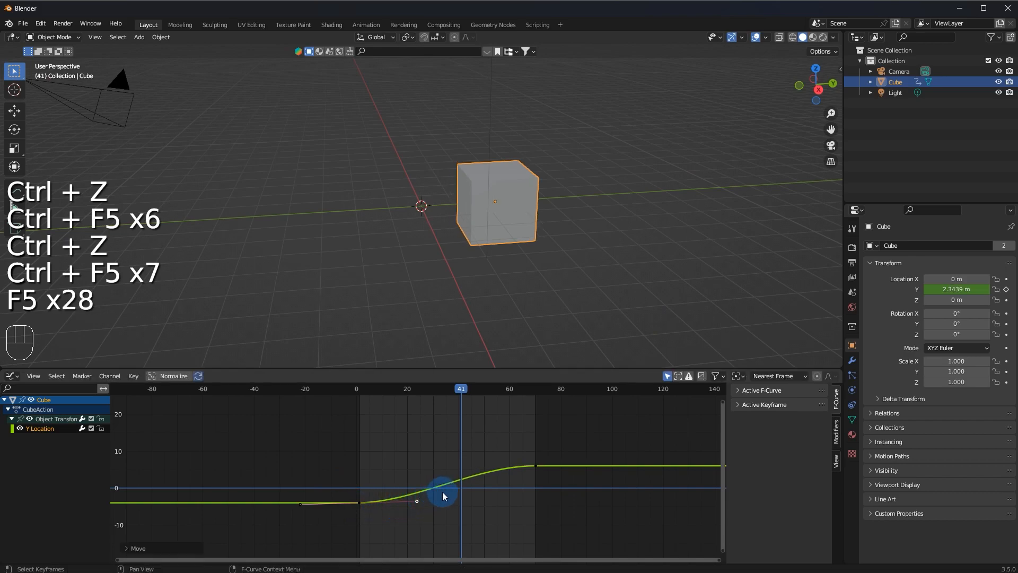
Lower the right handle of the frame 1 keyframe to about frame 26, value -10, and play the animation from frame 0.
key(g)
click(451, 526)
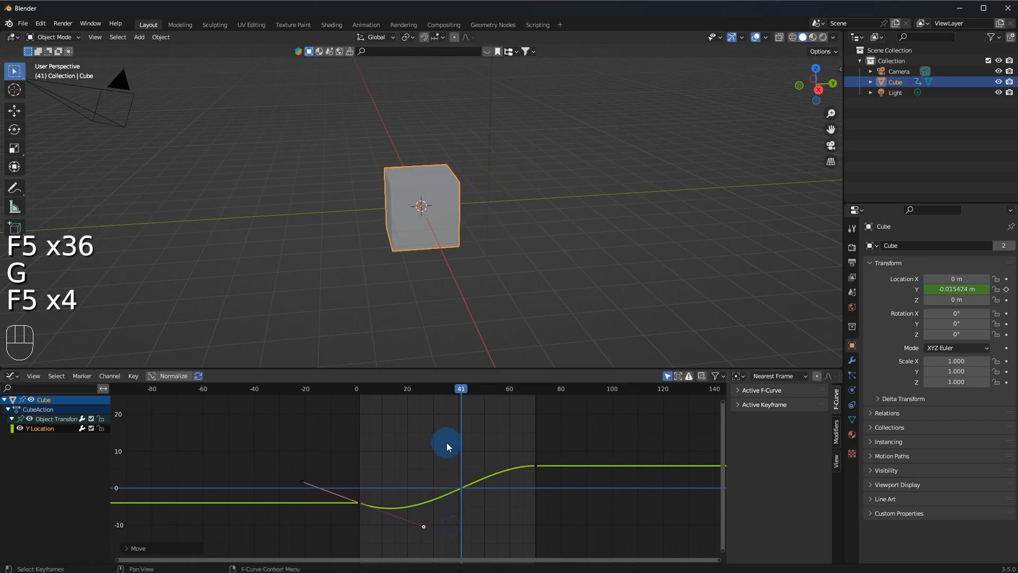
drag(463, 397, 335, 419)
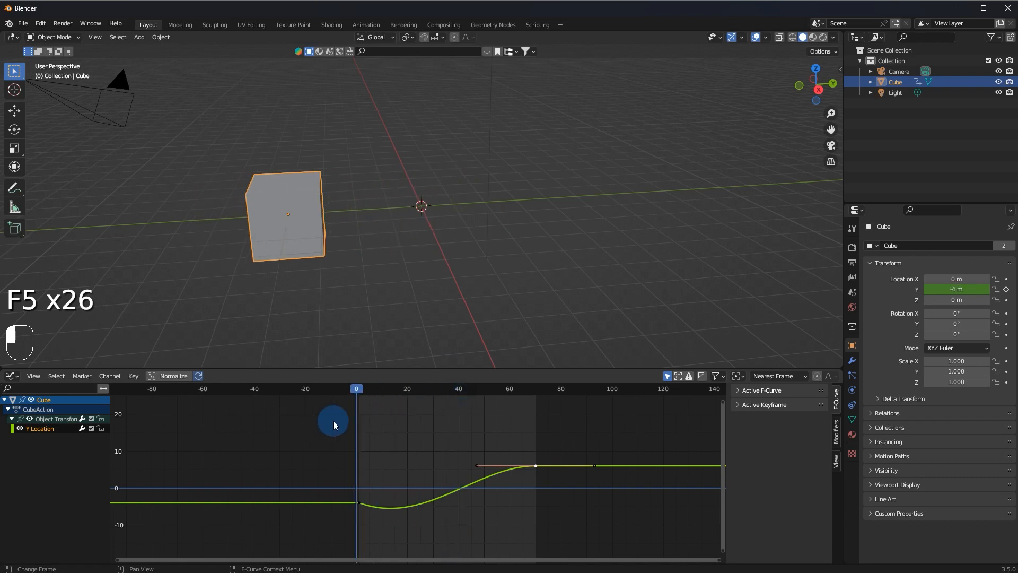
key(space)
key(space)
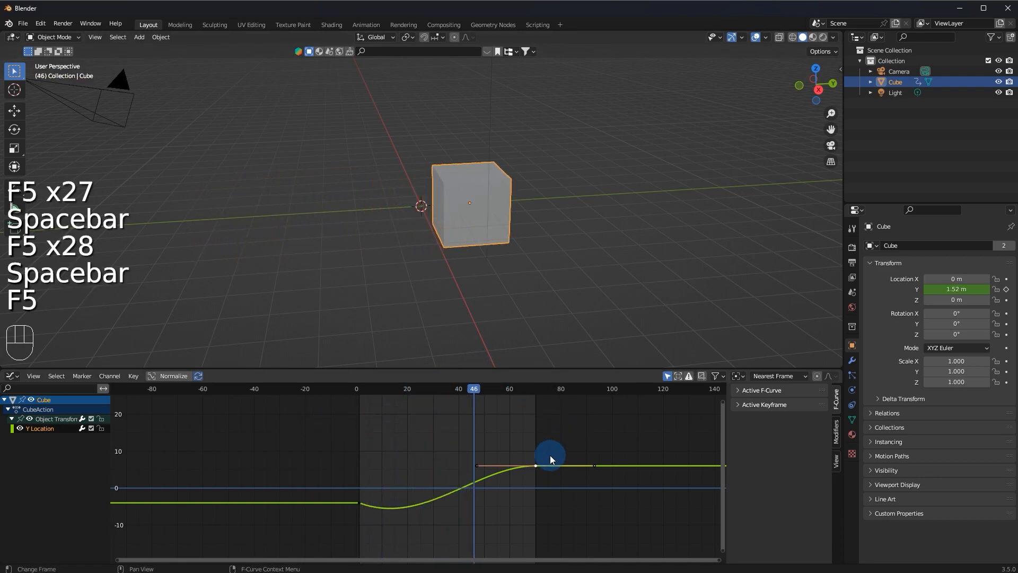
Raise the left handle of the frame 70 keyframe to about frame 49, value 11.
drag(476, 465, 478, 468)
key(g)
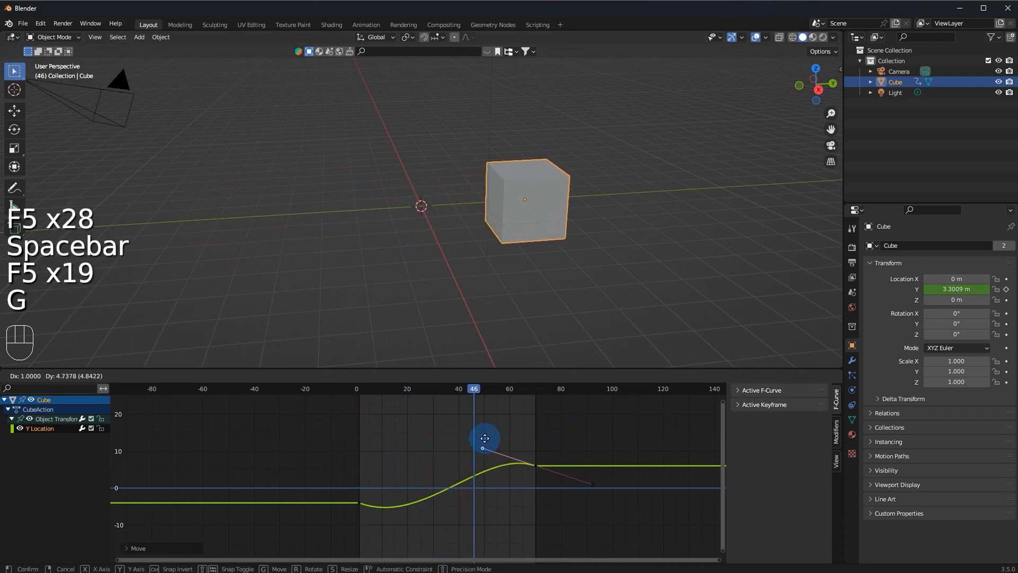
click(483, 438)
Play the animation from frame 0 and review the cube's motion from another angle before stopping playback.
drag(485, 389, 314, 402)
key(space)
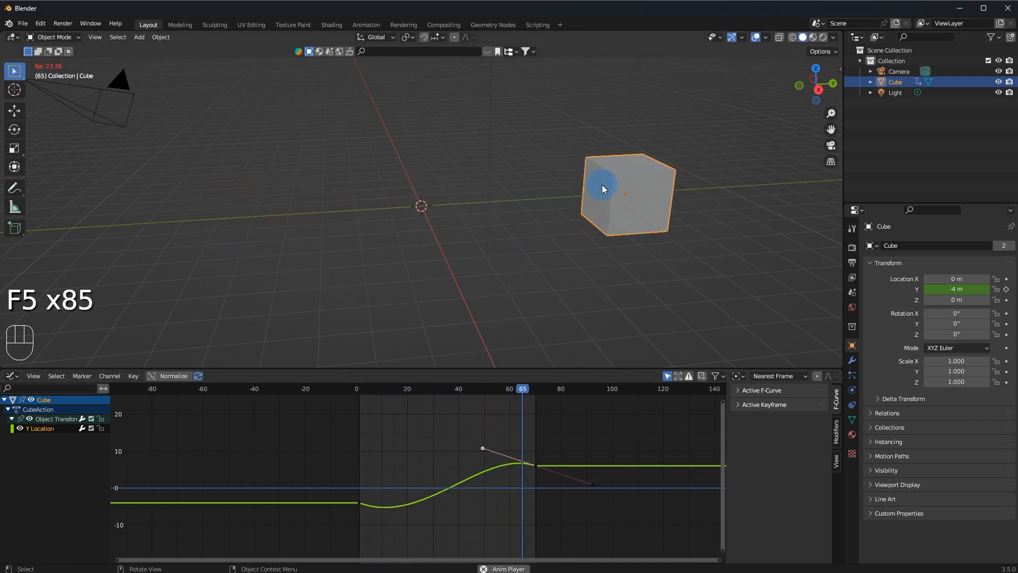
middle_drag(527, 255, 539, 276)
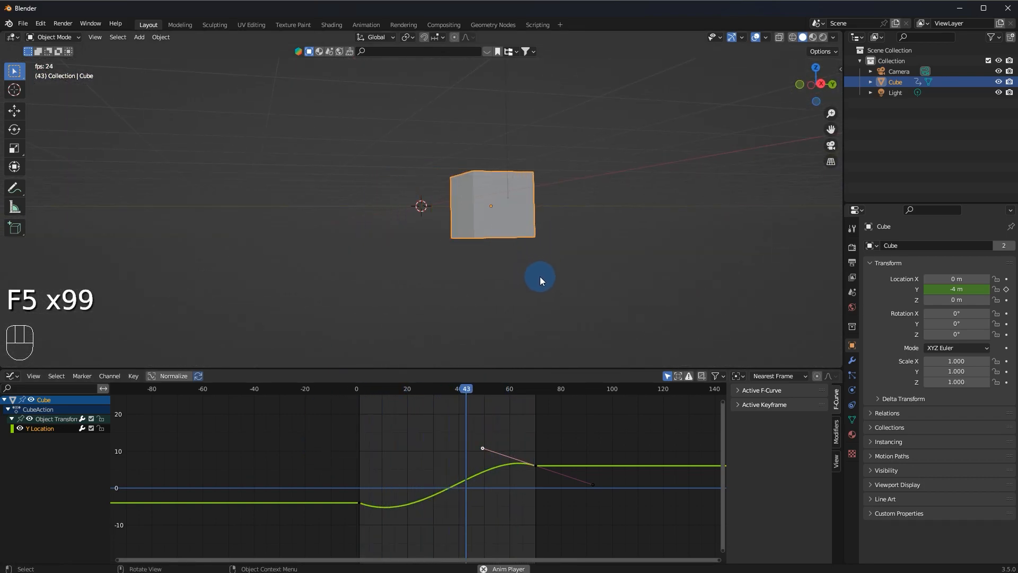
key(space)
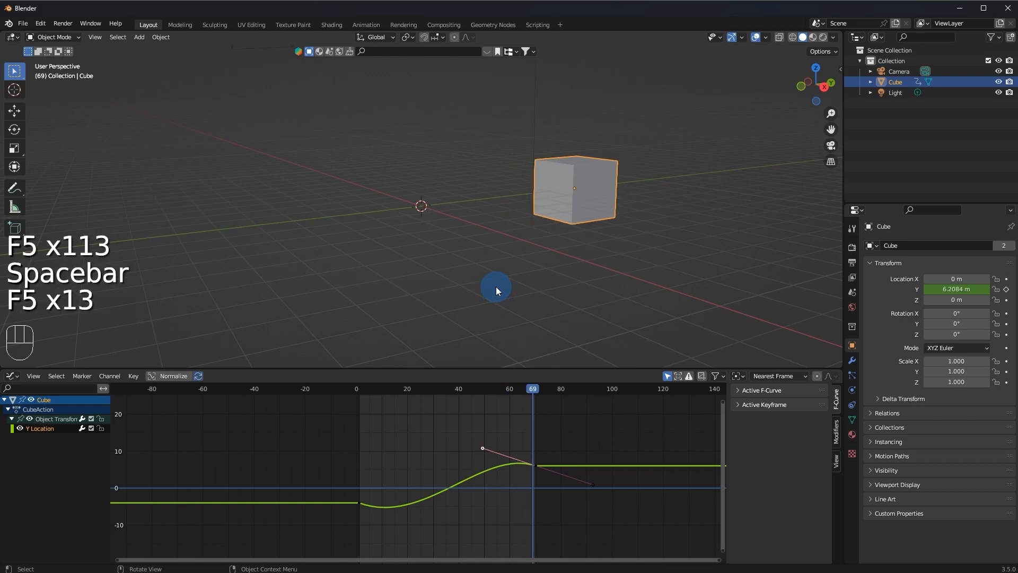
Undo the large handle moves on the frame 1 and frame 70 keyframes.
drag(534, 395, 331, 420)
key(ctrl+z)
key(ctrl+z)
key(ctrl+z)
key(ctrl+z)
key(ctrl+z)
key(ctrl+z)
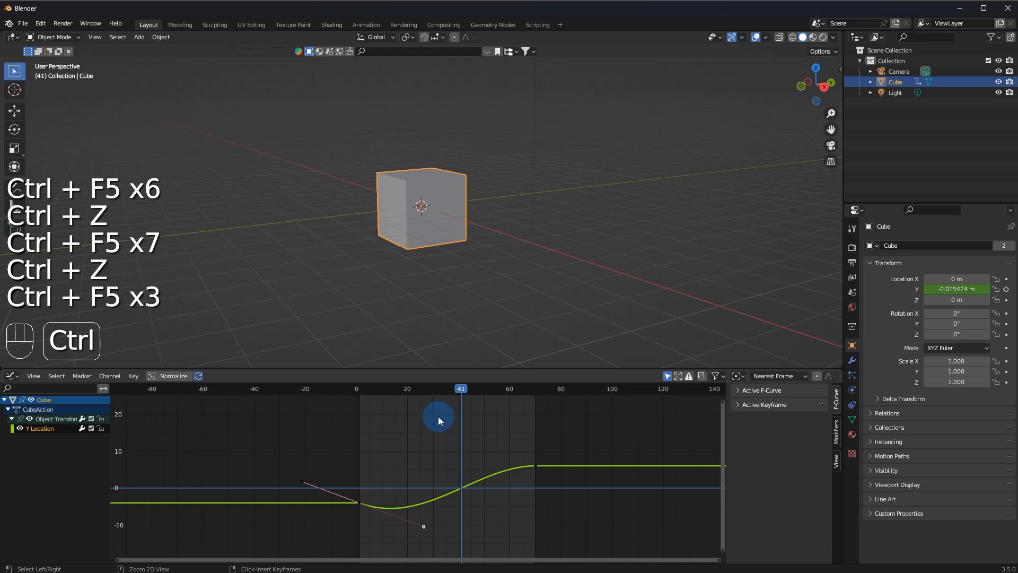
key(ctrl+F5)
Return the playhead to frame 0 and view the cube nearly straight along the X axis.
key(F5)
key(F5)
key(F5)
key(F5)
key(F5)
key(F5)
key(F5)
key(F5)
key(F5)
key(F5)
key(F5)
key(F5)
key(F5)
key(F5)
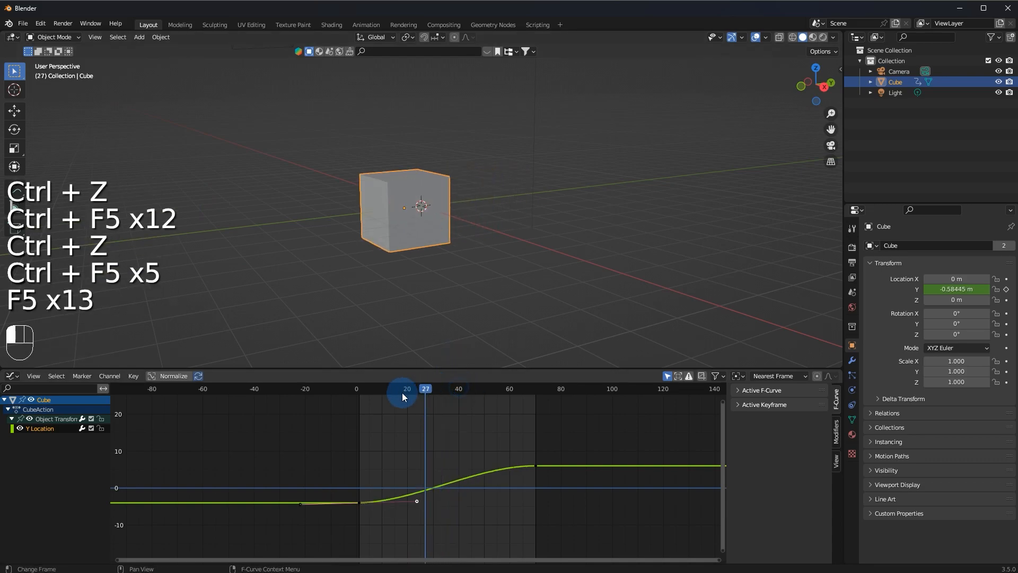
middle_drag(308, 361, 531, 360)
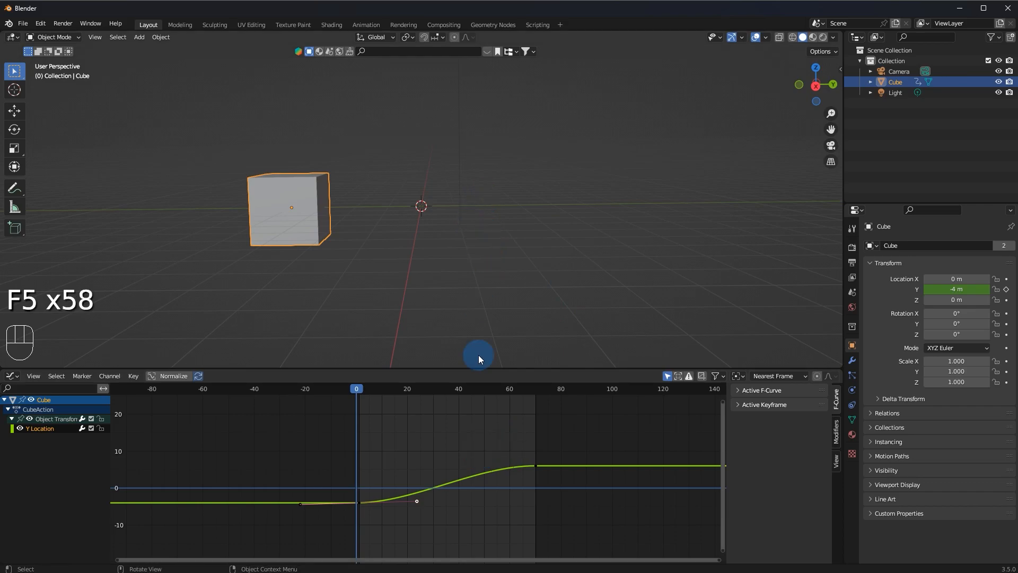
key(F5)
key(F5)
key(F5)
key(F5)
key(F5)
key(F5)
key(F5)
key(F5)
key(F5)
key(F5)
key(F5)
key(F5)
key(F5)
key(F5)
key(F5)
key(F5)
key(F5)
key(F5)
key(F5)
key(F5)
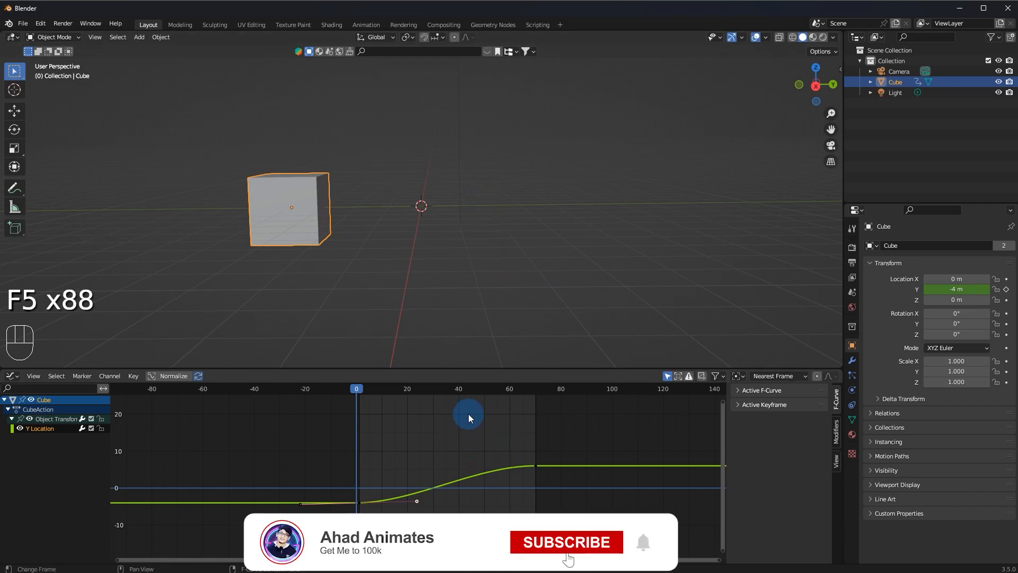
key(F5)
key(F5)
key(F5)
key(F5)
key(F5)
key(F5)
key(F5)
key(F5)
key(F5)
key(F5)
key(F5)
Orbit to a slightly higher view of the cube and play the animation briefly to review its motion.
mouse_move(546, 281)
middle_down()
mouse_move(609, 254)
mouse_move(563, 286)
mouse_move(552, 268)
middle_up()
key(F5)
key(F5)
key(F5)
key(F5)
key(F5)
key(F5)
key(F5)
key(F5)
key(F5)
key(F5)
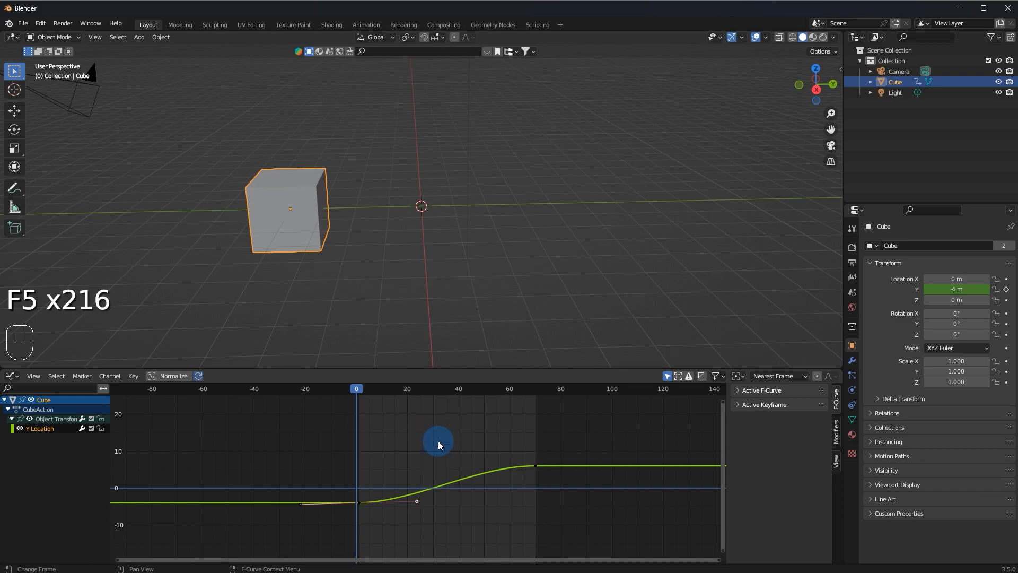
key(F5)
key(F5)
key(F5)
key(F5)
key(F5)
key(F5)
key(F5)
key(F5)
key(F5)
key(F5)
key(F5)
key(F5)
key(F5)
key(space)
key(F5)
key(F5)
key(F5)
key(F5)
key(F5)
key(F5)
key(F5)
key(F5)
key(space)
key(F5)
key(F5)
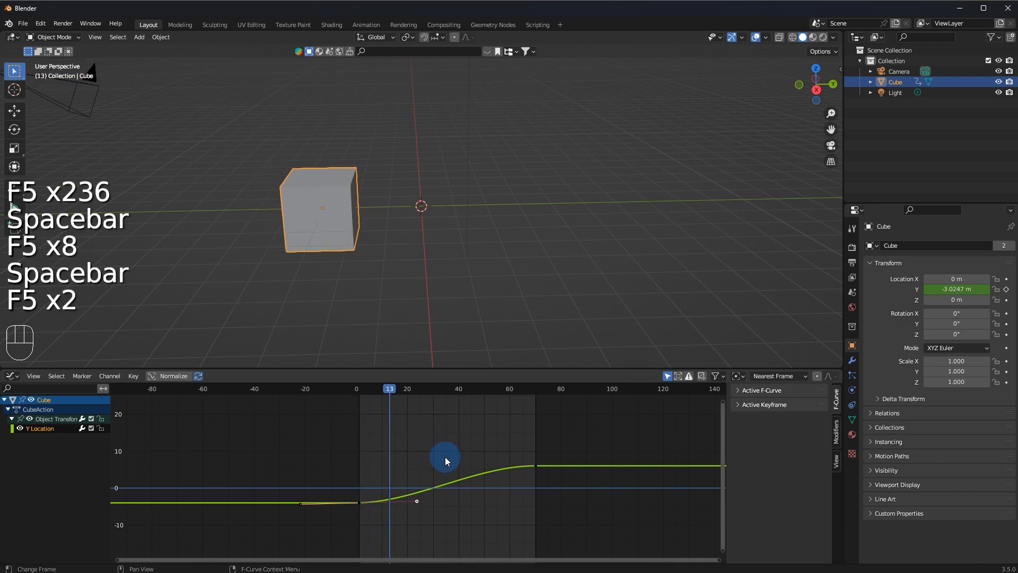
Return the playhead to frame 0 and select both keyframes of the cube's Y Location curve.
drag(383, 389, 547, 518)
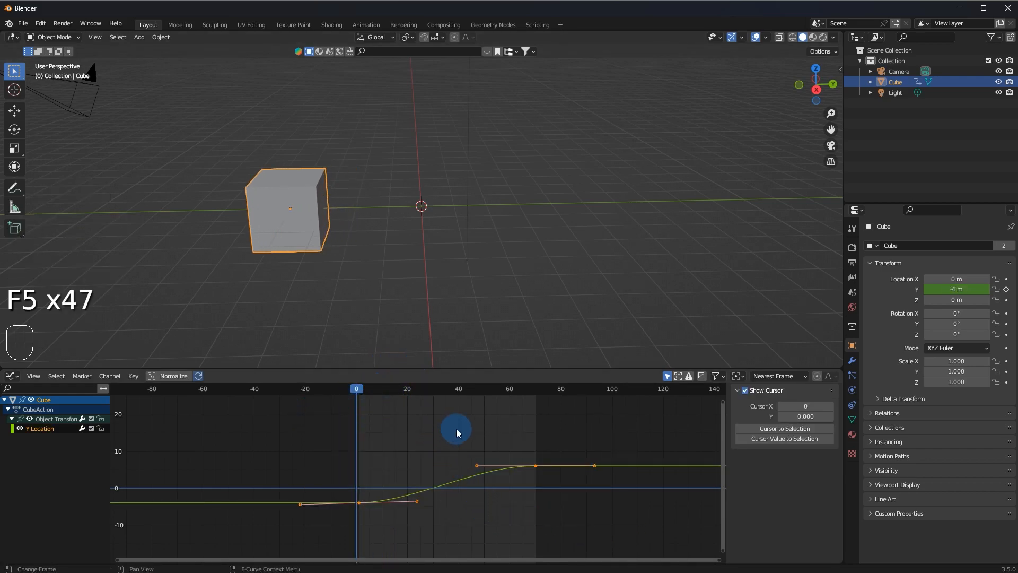
key(F5)
key(F5)
key(F5)
key(F5)
key(F5)
key(F5)
key(F5)
Examine the interpolation, easing and dynamic effect options available for the two selected Y Location keyframes.
key(t)
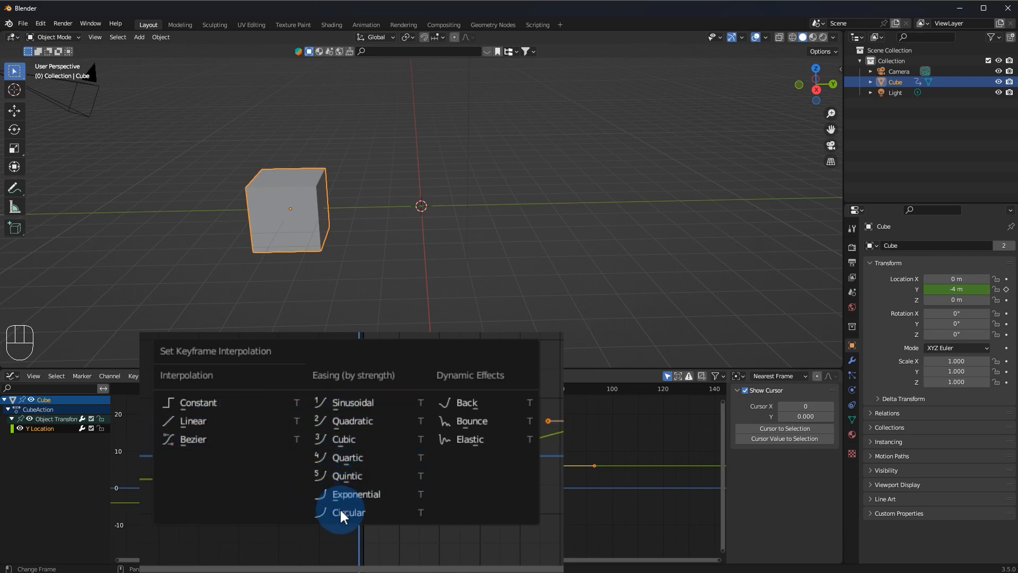
key(F5)
key(F5)
key(F5)
key(F5)
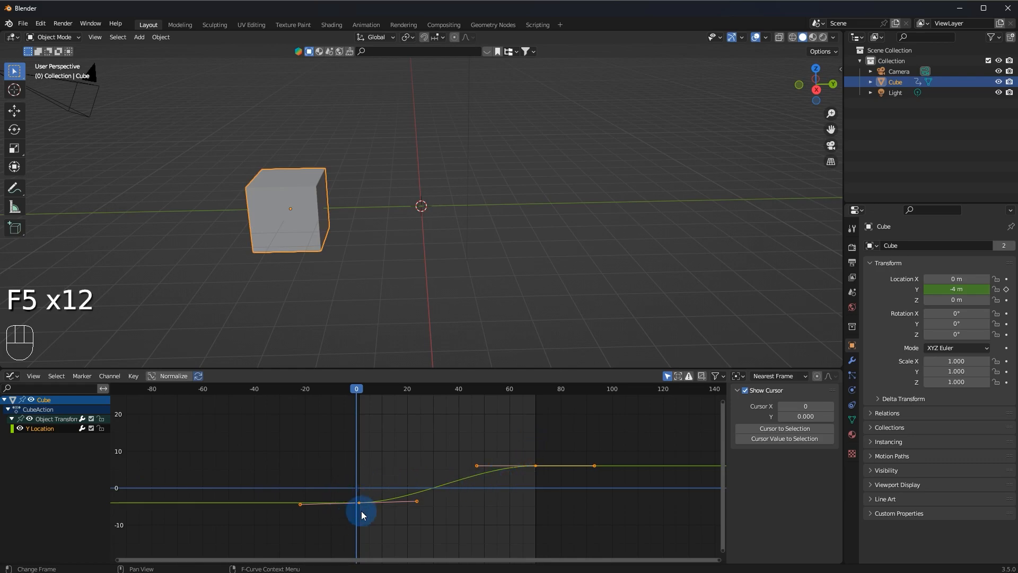
middle_drag(420, 458, 444, 460)
ctrl+middle_drag(444, 460, 366, 471)
key(t)
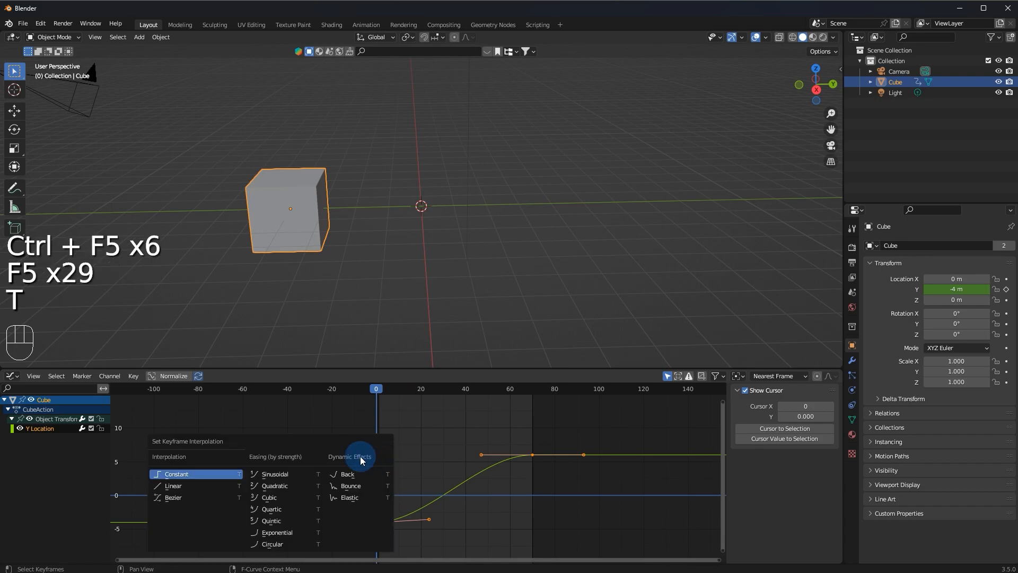
key(t)
key(t)
click(491, 457)
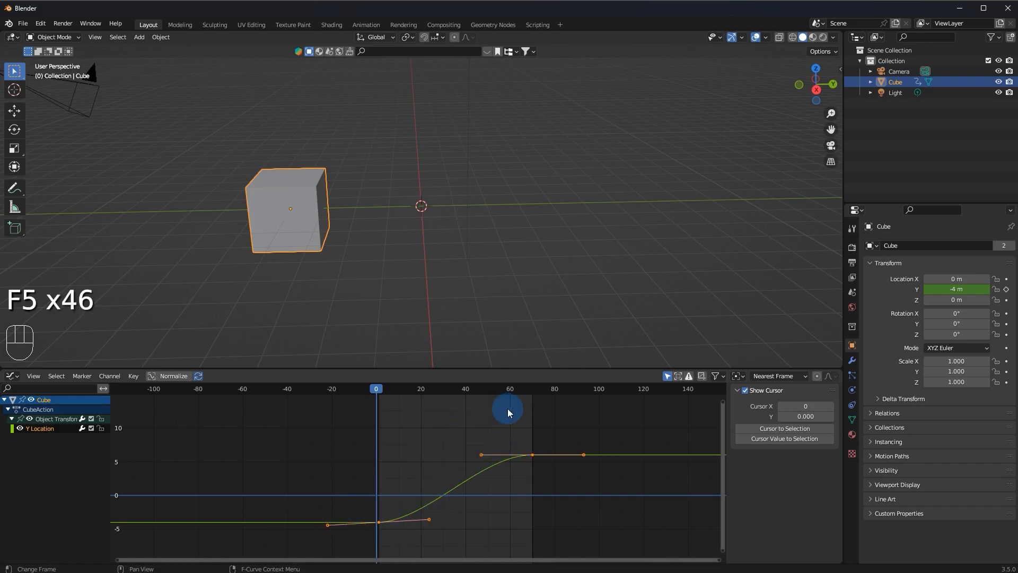
Apply Bezier interpolation to both keyframes and preview the motion, ending with the playhead at frame 0.
key(t)
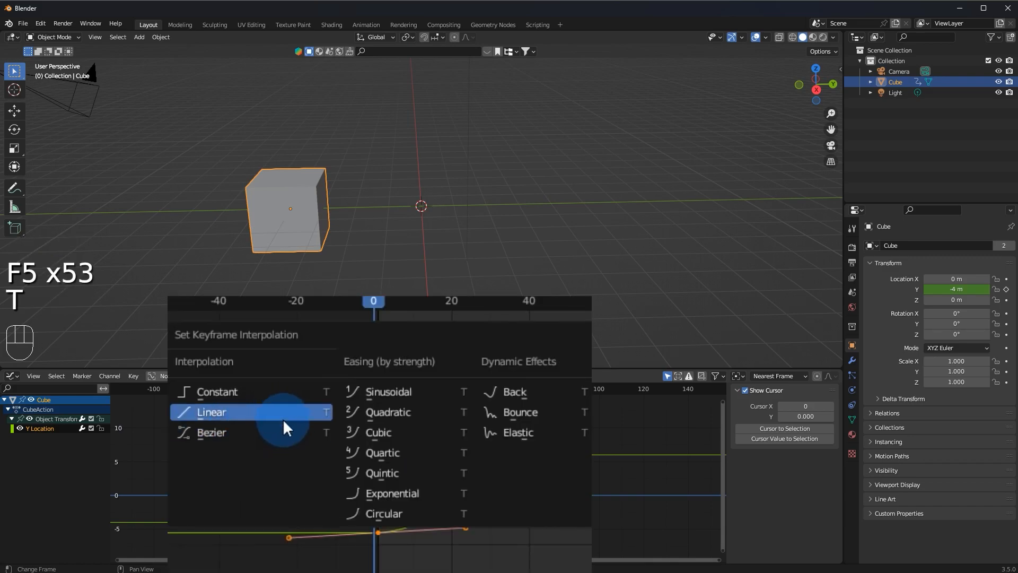
click(222, 435)
key(space)
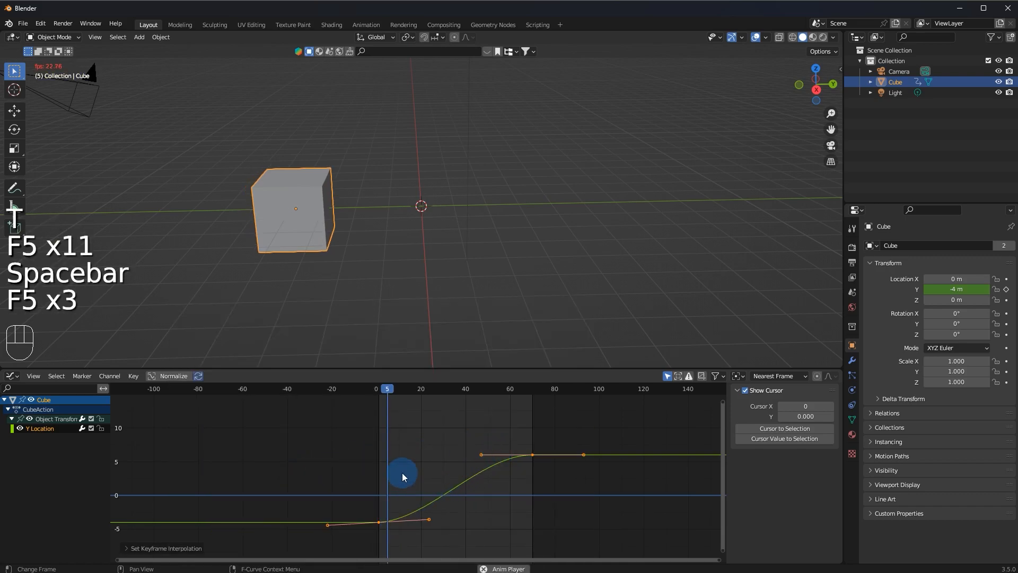
click(417, 388)
key(space)
click(345, 403)
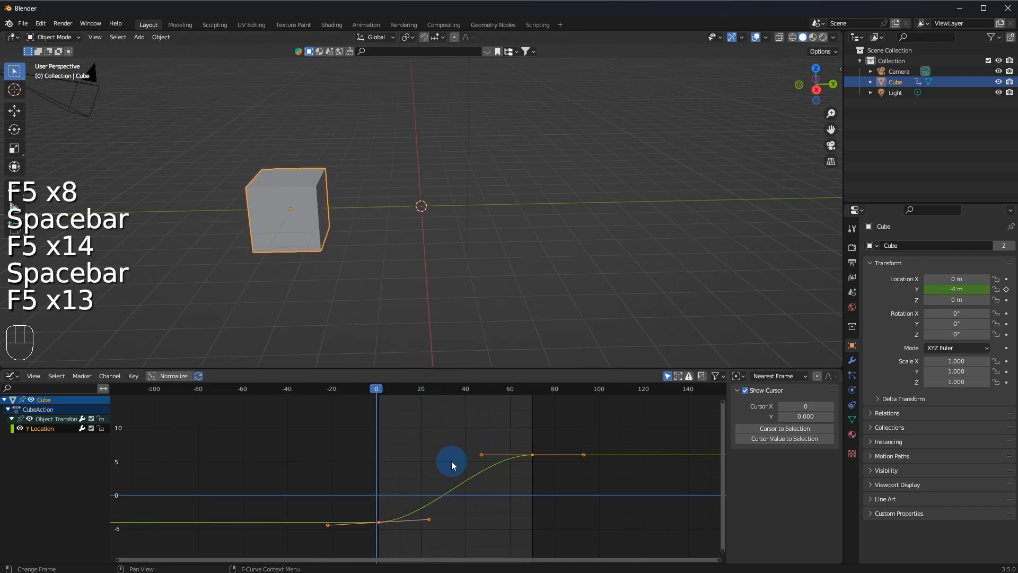
Try Linear interpolation on both keyframes with a preview playback, and undo the interpolation change.
key(F5)
key(t)
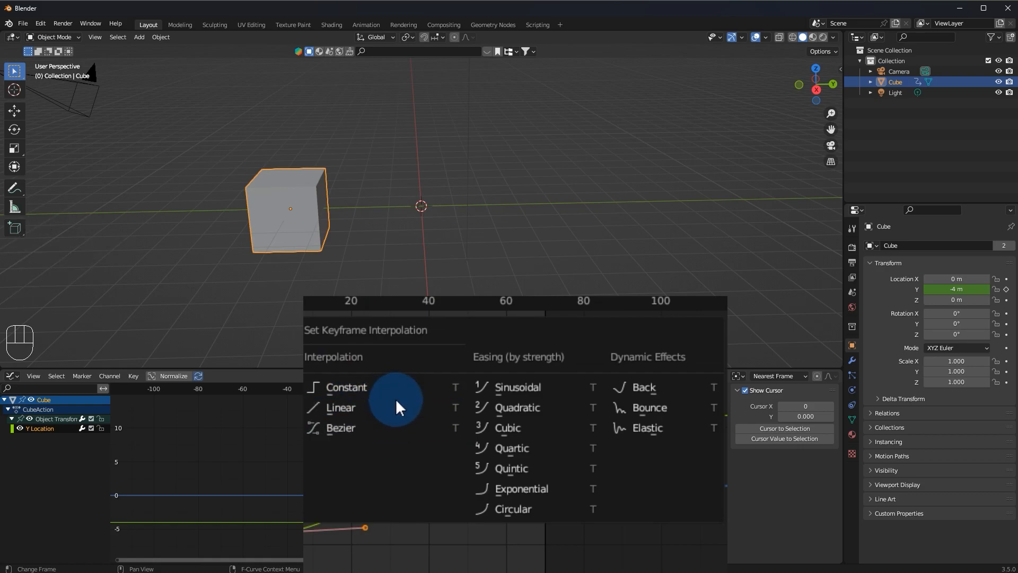
click(394, 407)
key(space)
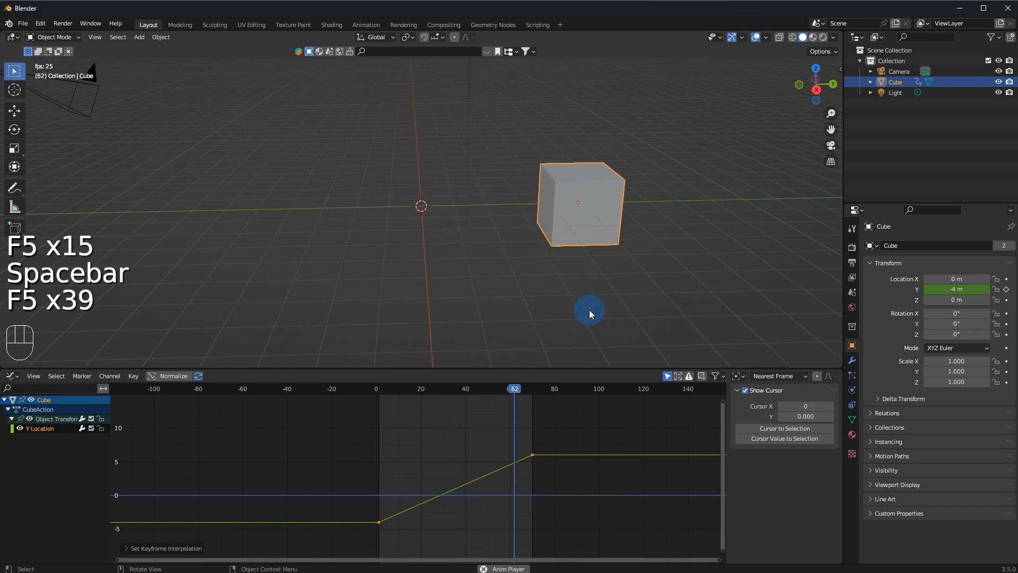
key(space)
key(ctrl+z)
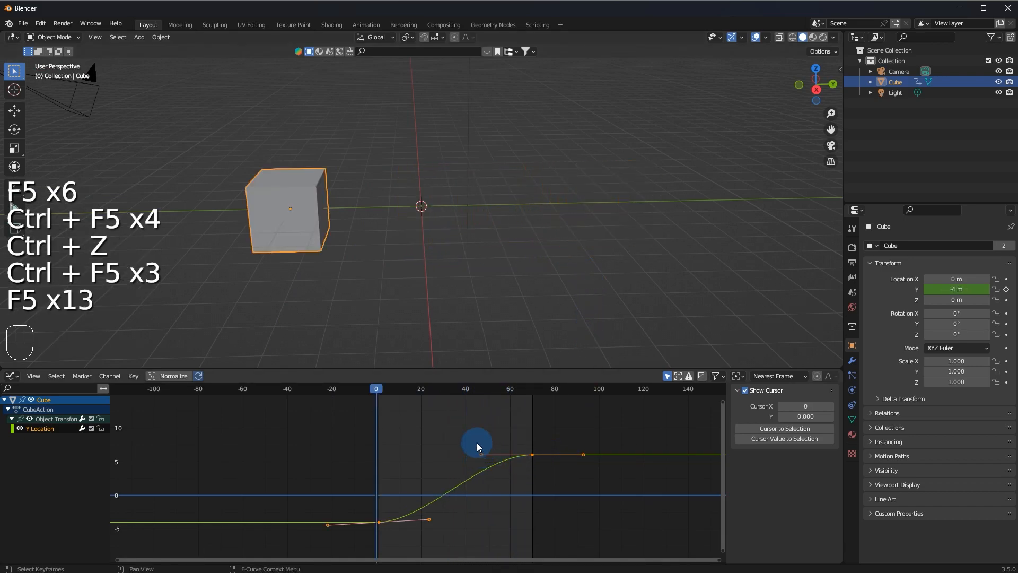
Set the interpolation of both Y Location keyframes to Quartic easing.
key(t)
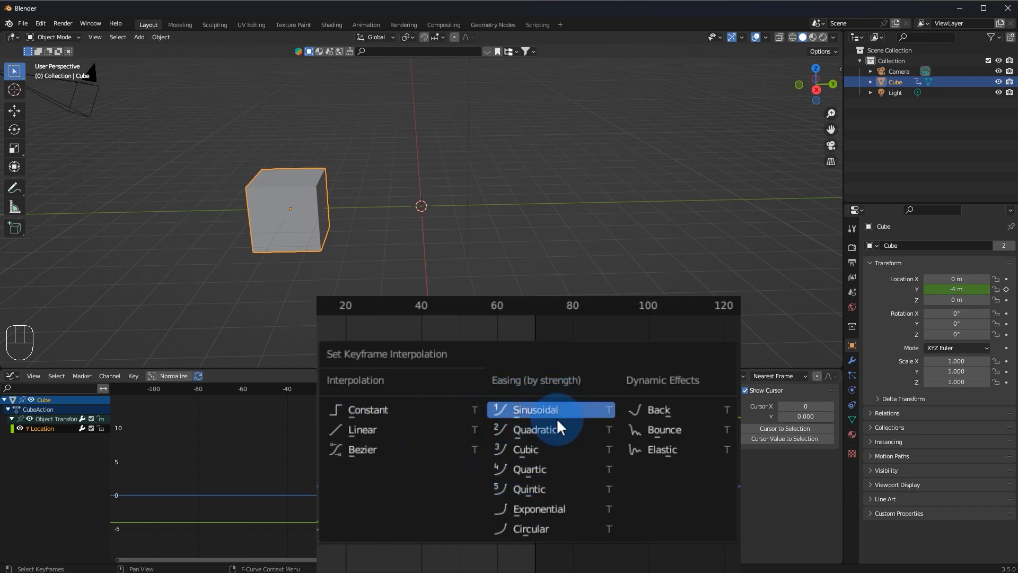
click(555, 471)
key(F5)
key(F5)
key(F5)
key(F5)
key(F5)
key(F5)
key(F5)
Play the animation to review the cube's motion with Quartic easing and stop playback at frame 4.
key(space)
key(F5)
key(F5)
key(F5)
key(F5)
key(F5)
key(F5)
key(F5)
key(F5)
key(F5)
key(F5)
key(F5)
key(F5)
key(F5)
key(F5)
key(F5)
key(F5)
key(F5)
key(F5)
key(F5)
key(F5)
key(F5)
key(F5)
key(F5)
key(F5)
key(F5)
key(F5)
key(F5)
key(F5)
key(F5)
key(F5)
key(F5)
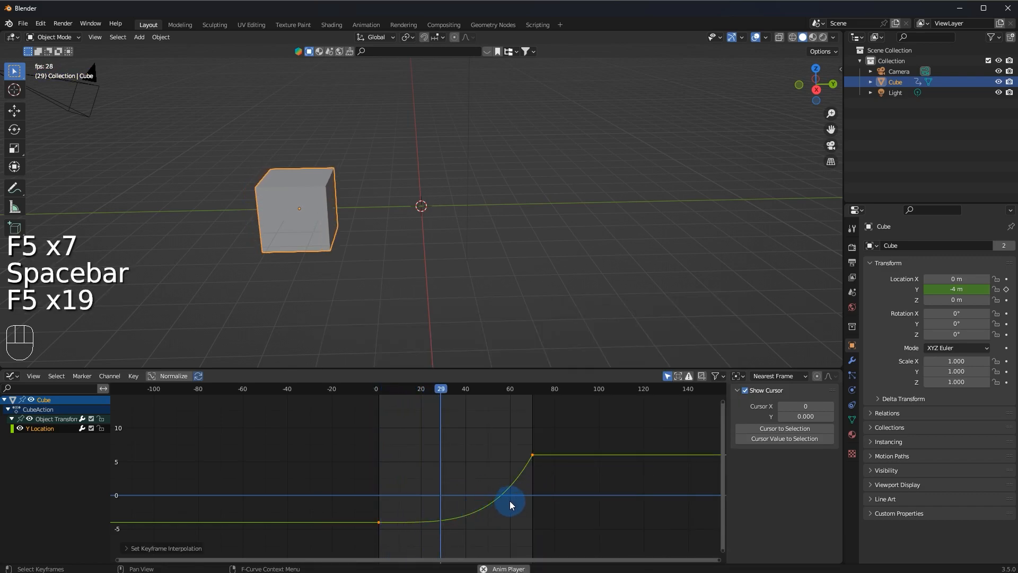
key(F5)
key(F5)
key(F5)
key(F5)
key(F5)
key(space)
key(F5)
key(F5)
key(F5)
key(F5)
key(F5)
key(F5)
key(F5)
key(F5)
key(F5)
key(F5)
key(F5)
key(F5)
key(F5)
key(F5)
key(F5)
key(F5)
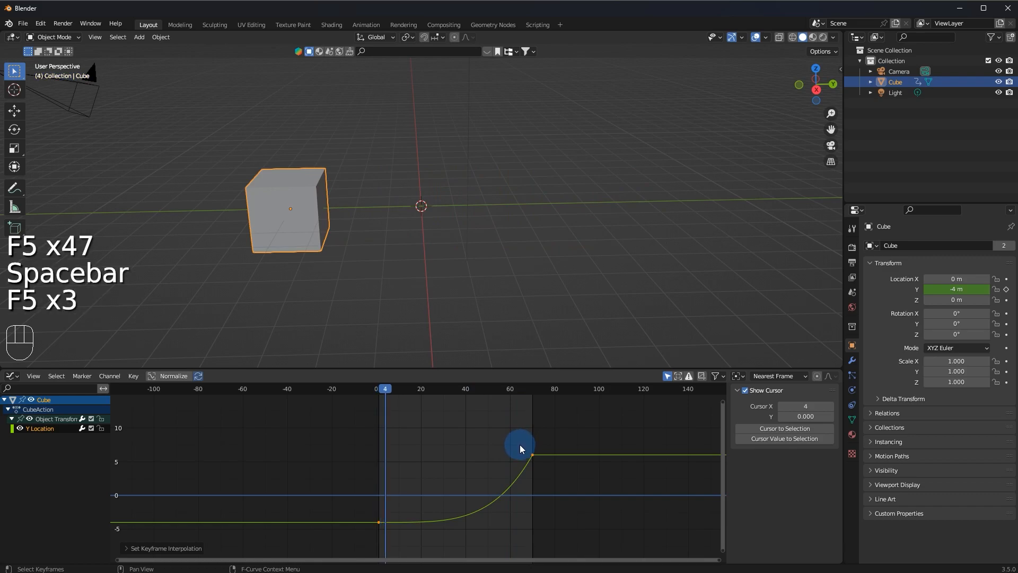
Look over the keyframe interpolation options again for the two keyframes and leave them without choosing one.
key(t)
key(F5)
key(F5)
key(F5)
key(F5)
key(F5)
key(F5)
key(F5)
key(F5)
key(F5)
key(F5)
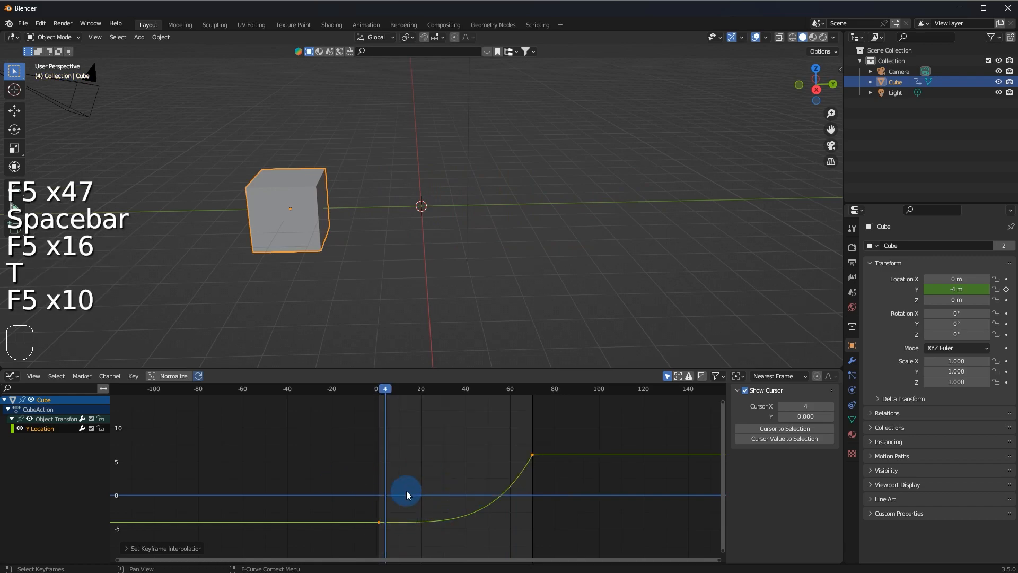
key(F5)
key(F5)
key(F5)
key(F5)
key(F5)
key(F5)
key(F5)
key(F5)
key(F5)
key(F5)
key(F5)
key(F5)
key(F5)
key(F5)
key(F5)
key(F5)
key(F5)
key(F5)
key(F5)
key(F5)
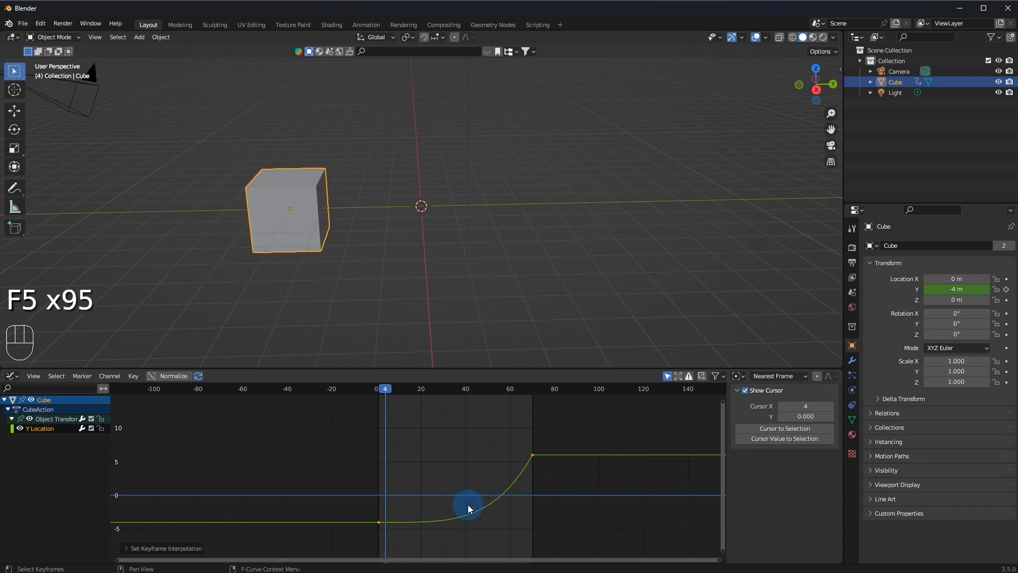
Set the interpolation of both Y Location keyframes to the Back dynamic effect and preview the motion.
key(t)
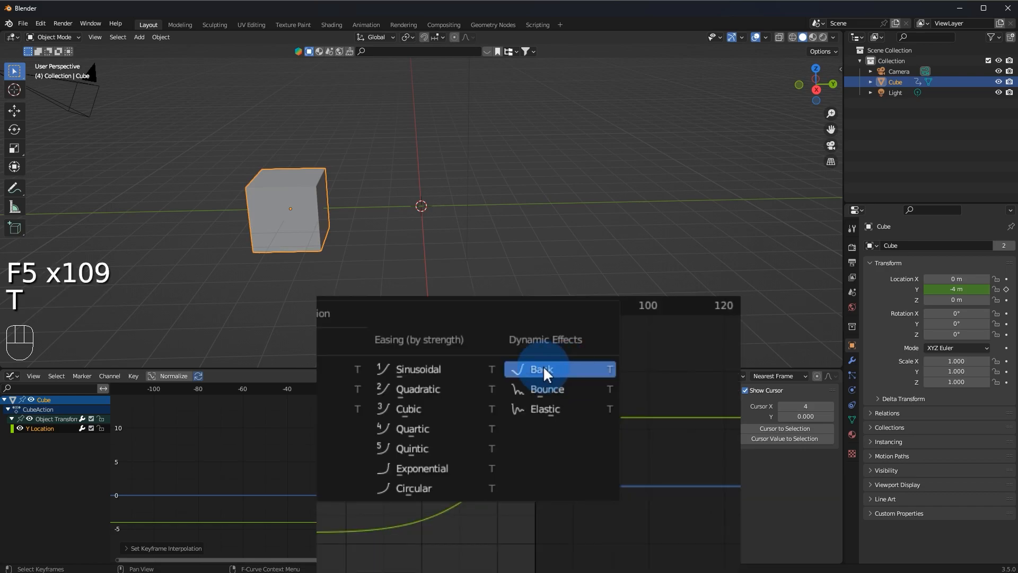
click(515, 370)
key(space)
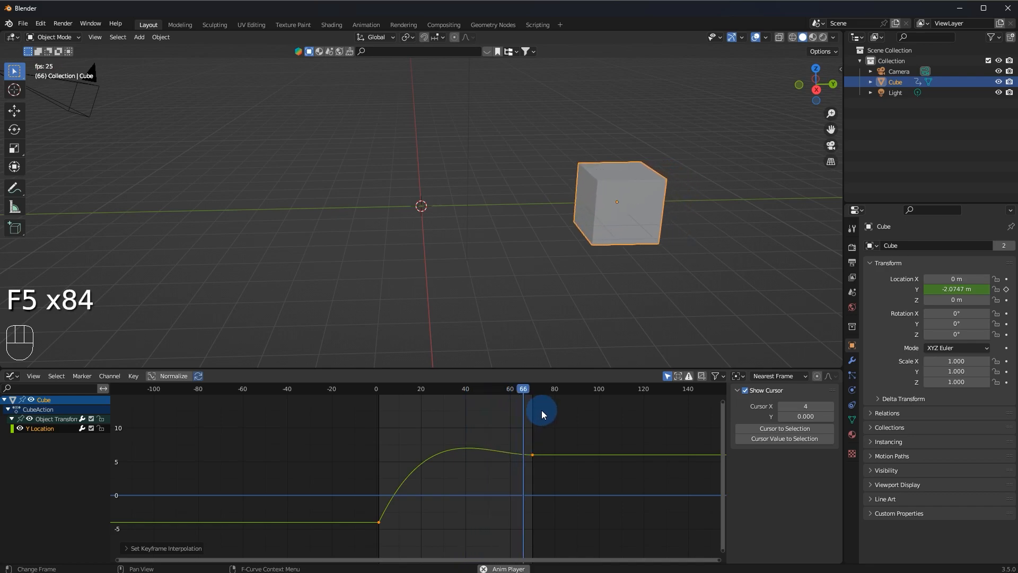
key(space)
Replay the Back motion from frame 0, stop playback and return the playhead to frame 2.
click(380, 388)
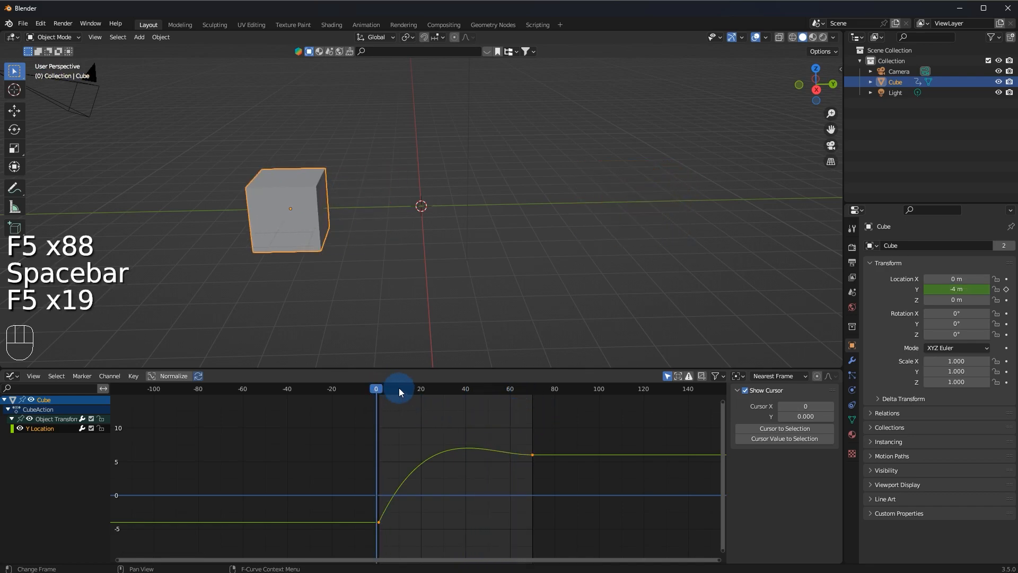
key(space)
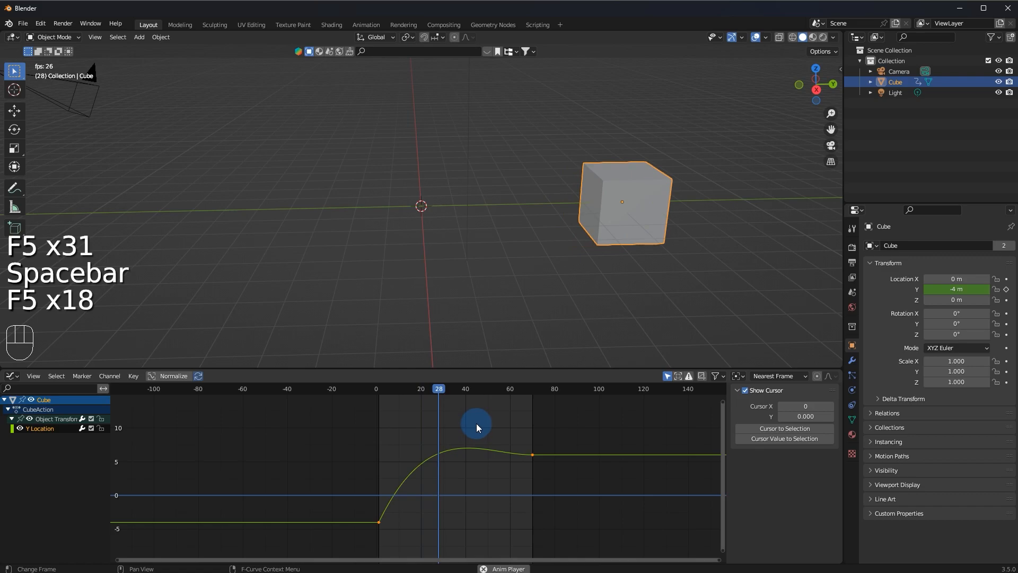
key(space)
drag(525, 397, 508, 400)
drag(527, 389, 381, 403)
Select only the first Y Location keyframe and apply the Back interpolation to it.
click(377, 512)
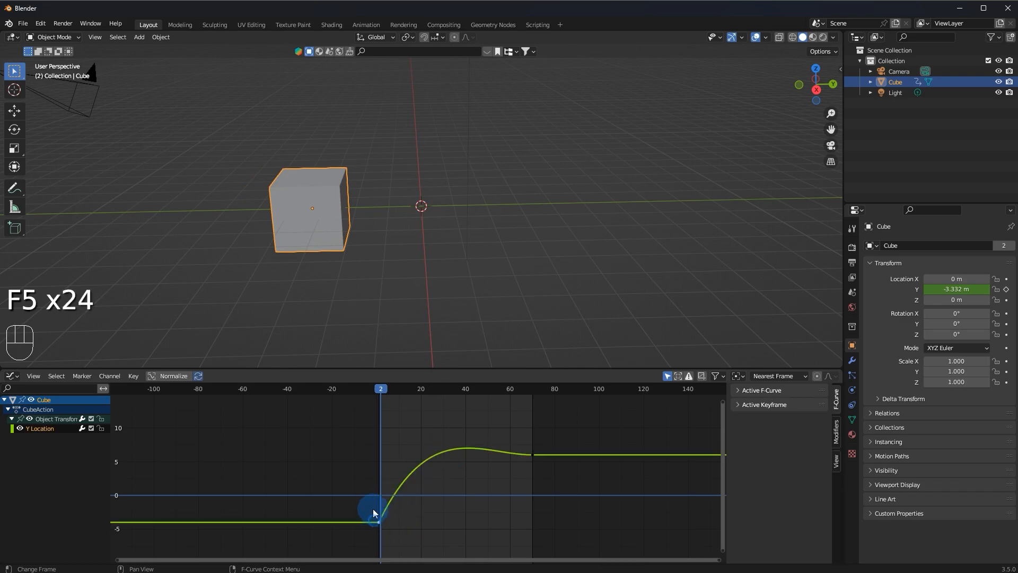
key(t)
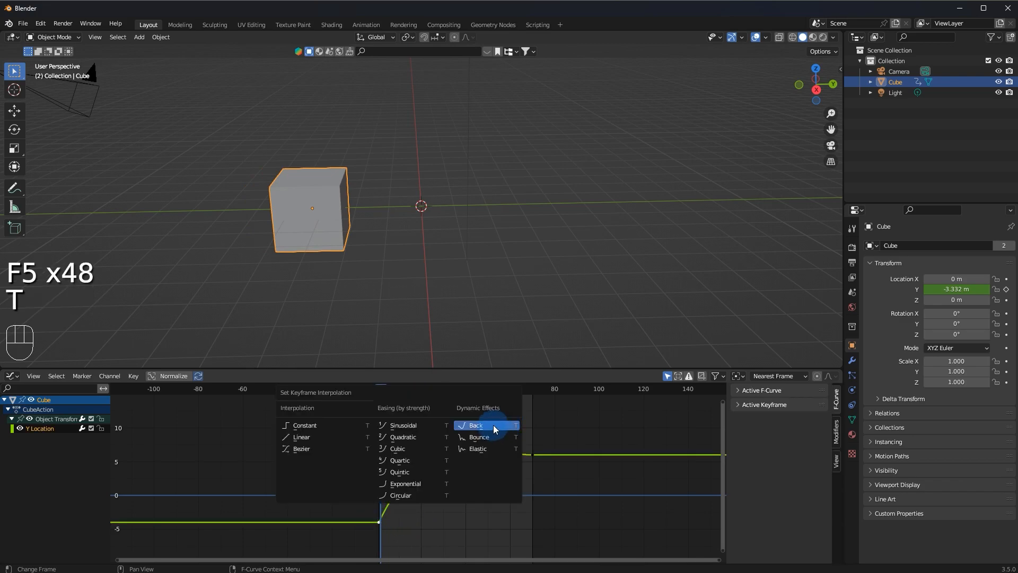
click(484, 426)
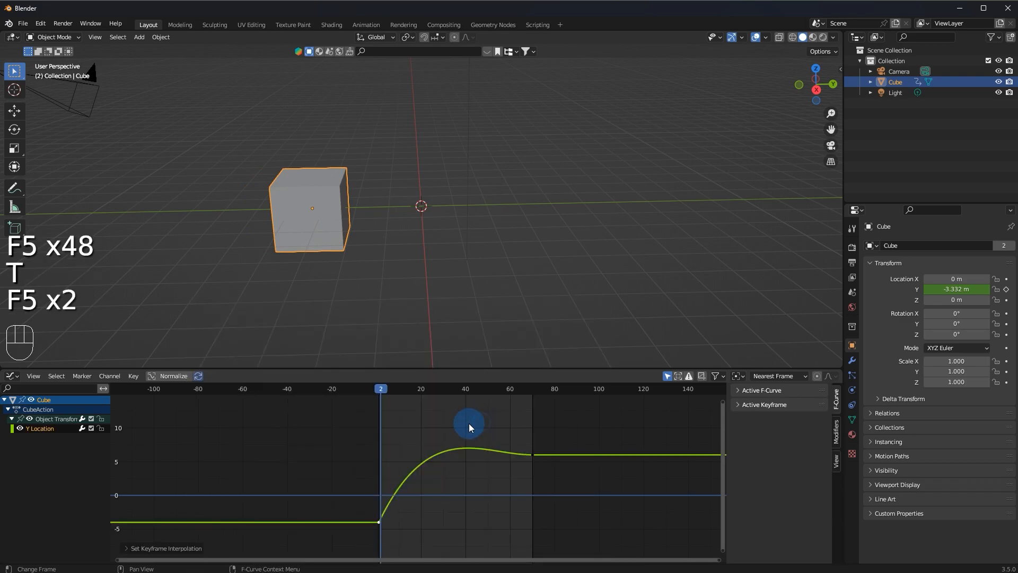
Play the animation from frame 2 to review the cube's overshoot, stop playback and return to frame 2.
key(space)
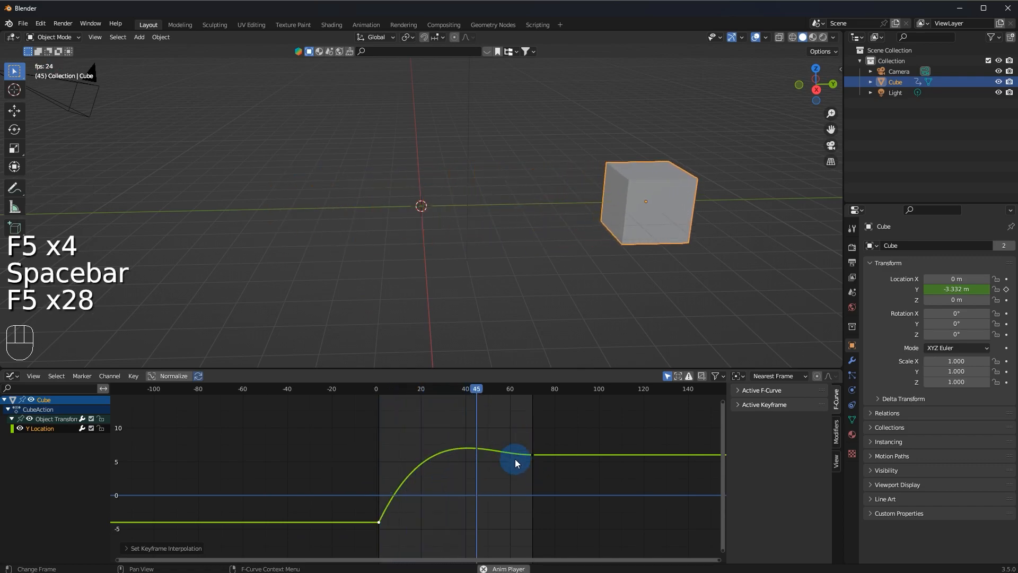
key(space)
drag(495, 389, 380, 411)
key(F5)
key(F5)
key(F5)
key(F5)
key(F5)
key(F5)
key(F5)
key(F5)
key(F5)
key(F5)
key(F5)
key(F5)
key(F5)
key(F5)
key(F5)
key(F5)
key(F5)
key(F5)
key(F5)
key(F5)
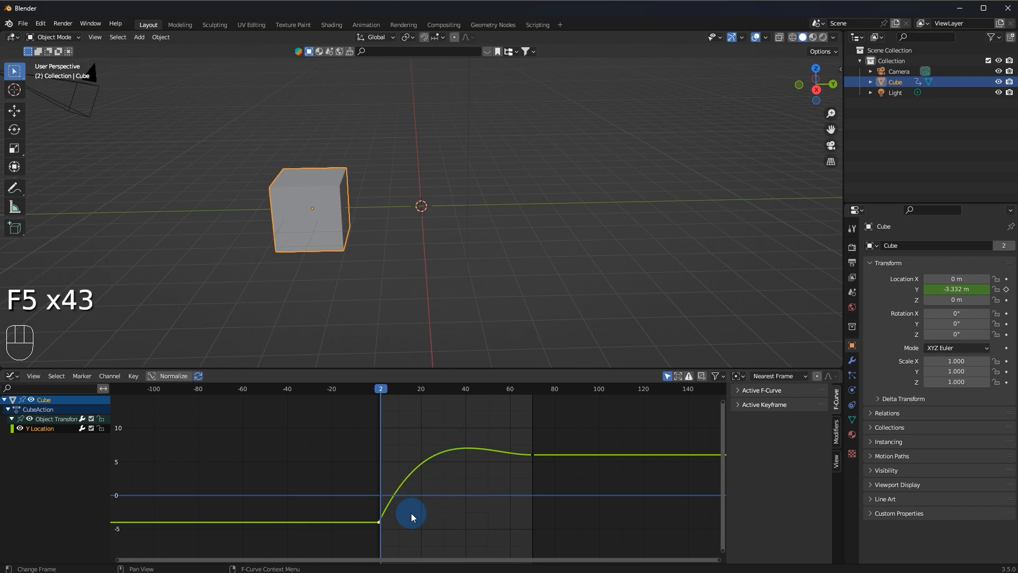
key(F5)
key(F5)
key(F5)
key(F5)
key(F5)
key(F5)
key(F5)
key(F5)
key(F5)
key(F5)
key(F5)
key(F5)
key(F5)
key(F5)
key(F5)
key(F5)
key(F5)
key(F5)
key(F5)
key(F5)
Set the first Y Location keyframe's interpolation to Bounce and move the playhead to frame 0.
key(t)
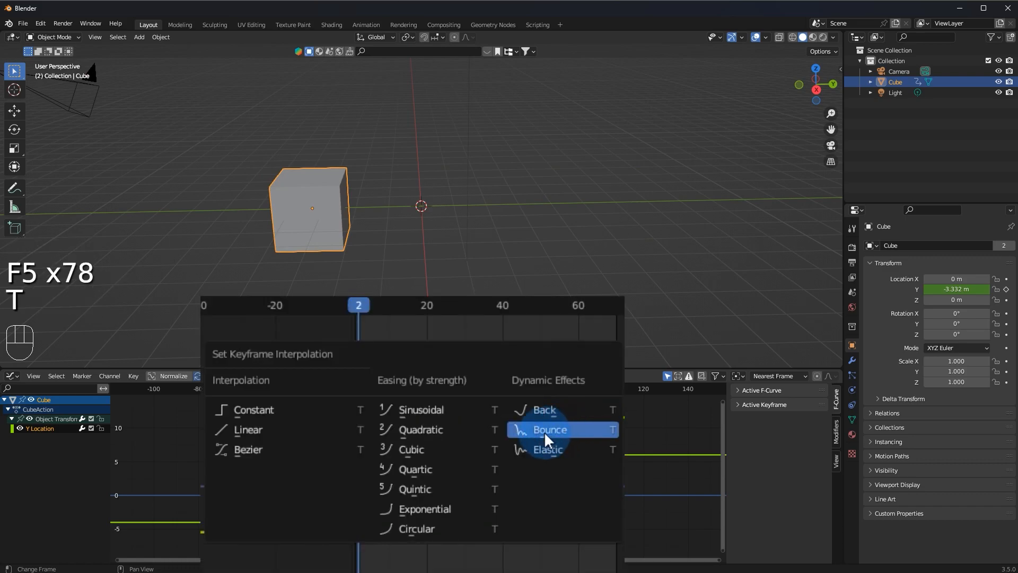
click(543, 431)
key(F5)
key(F5)
key(F5)
key(F5)
key(F5)
key(F5)
key(F5)
key(F5)
key(F5)
key(F5)
key(F5)
key(F5)
key(F5)
key(F5)
key(F5)
key(F5)
key(F5)
key(F5)
key(F5)
key(F5)
drag(377, 396, 358, 392)
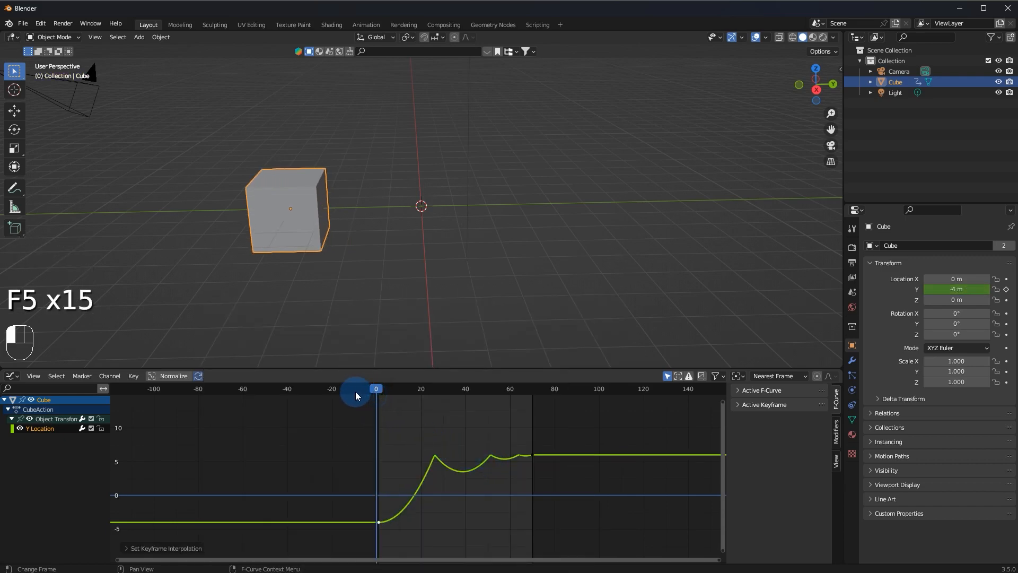
key(F5)
key(F5)
key(F5)
key(F5)
key(F5)
key(F5)
key(F5)
key(F5)
key(F5)
key(F5)
key(F5)
key(F5)
key(F5)
key(F5)
key(F5)
key(F5)
key(F5)
key(F5)
key(F5)
key(F5)
key(F5)
key(F5)
key(F5)
key(F5)
key(F5)
key(F5)
key(F5)
key(F5)
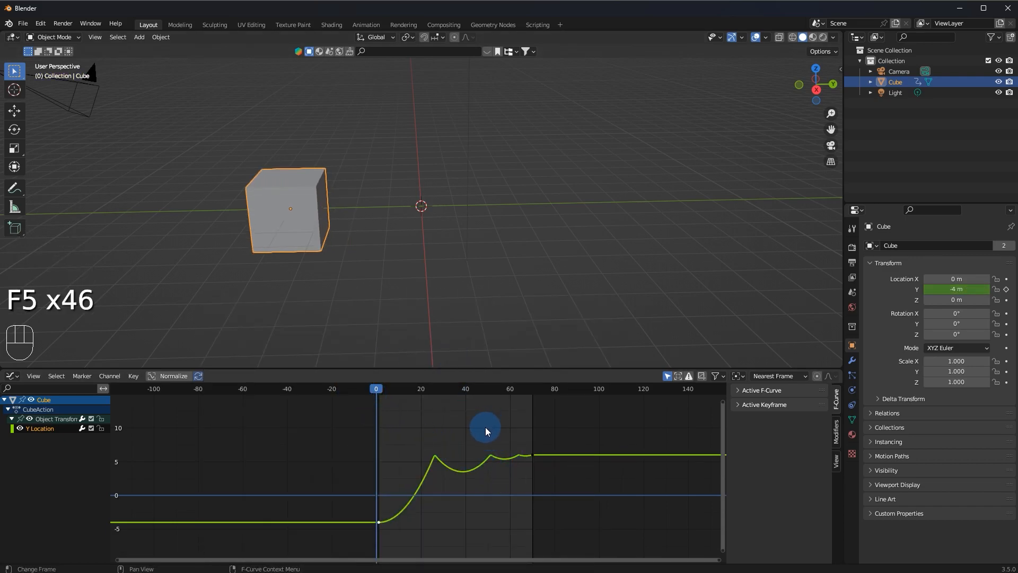
key(F5)
key(F5)
key(F5)
key(F5)
key(F5)
key(F5)
key(F5)
key(F5)
key(F5)
key(F5)
key(F5)
key(F5)
key(F5)
key(F5)
key(F5)
key(F5)
key(F5)
key(F5)
key(F5)
key(F5)
key(F5)
key(F5)
key(F5)
key(F5)
key(F5)
key(F5)
key(F5)
key(F5)
key(F5)
key(F5)
key(F5)
key(F5)
key(F5)
key(F5)
key(F5)
key(F5)
key(F5)
key(F5)
key(F5)
key(F5)
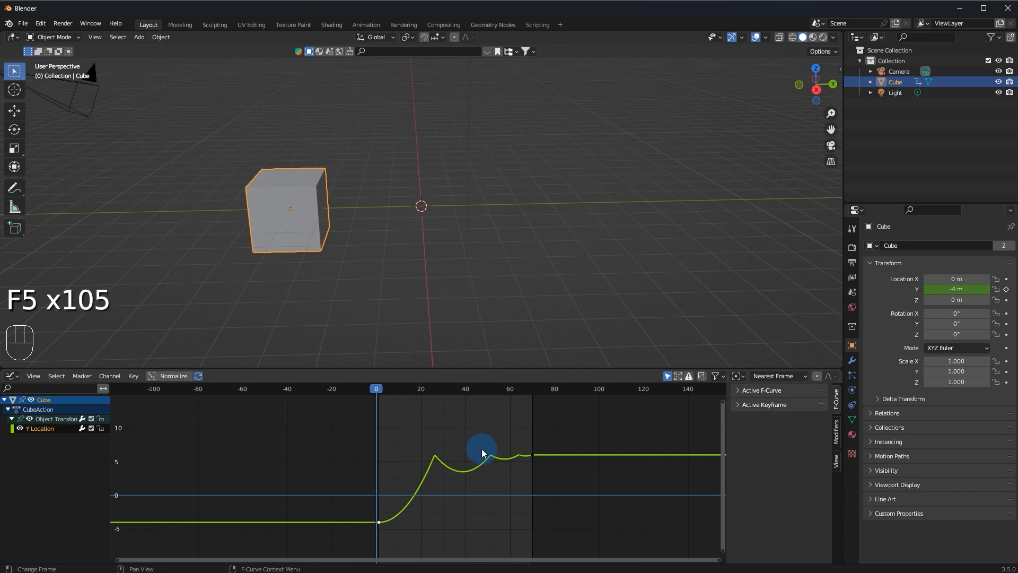
key(F5)
key(F5)
key(F5)
key(F5)
key(F5)
key(F5)
key(F5)
key(F5)
key(F5)
key(F5)
key(F5)
key(F5)
key(F5)
key(F5)
key(F5)
key(F5)
key(F5)
key(F5)
key(F5)
key(F5)
key(F5)
key(F5)
key(F5)
key(F5)
key(F5)
key(F5)
key(F5)
key(F5)
key(F5)
key(F5)
key(F5)
key(F5)
key(F5)
key(F5)
key(F5)
key(F5)
key(F5)
key(F5)
key(F5)
key(F5)
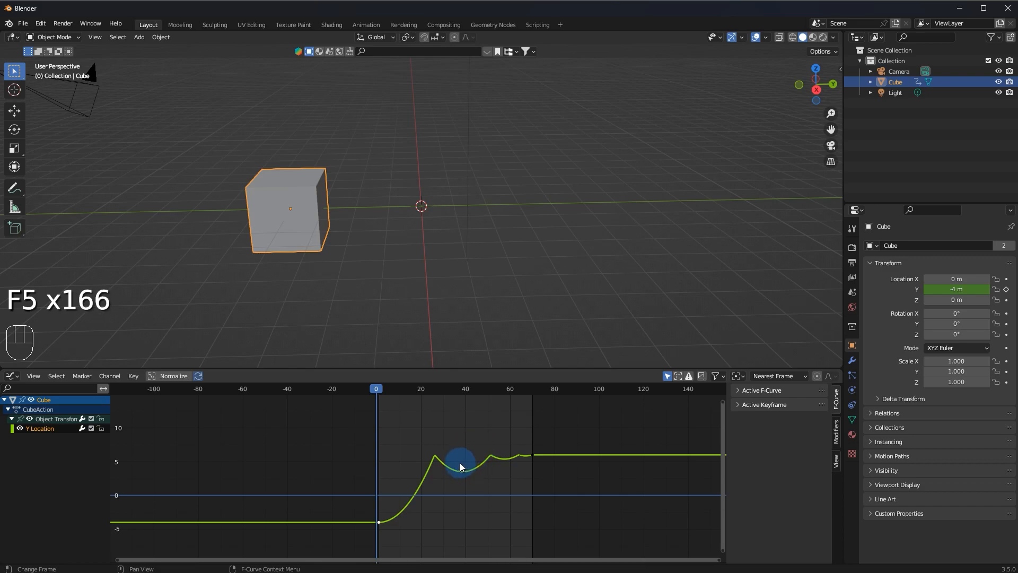
key(F5)
key(F5)
key(F5)
key(F5)
key(F5)
key(F5)
key(F5)
key(F5)
key(F5)
key(F5)
key(F5)
key(F5)
key(F5)
key(F5)
key(F5)
key(F5)
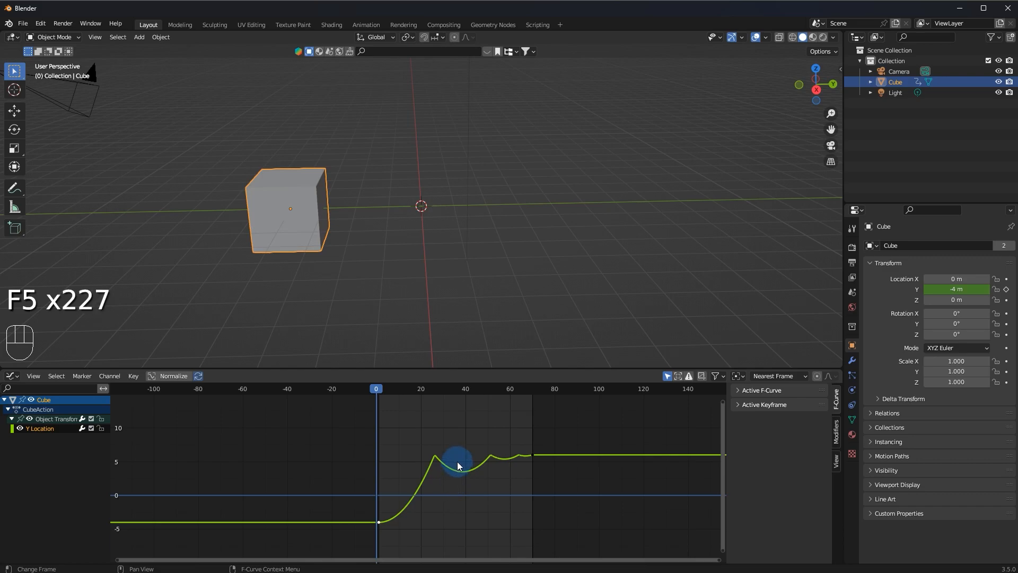
key(F5)
key(F5)
key(F5)
key(F5)
key(F5)
key(F5)
key(F5)
key(F5)
key(F5)
key(F5)
key(F5)
key(F5)
key(F5)
key(F5)
key(F5)
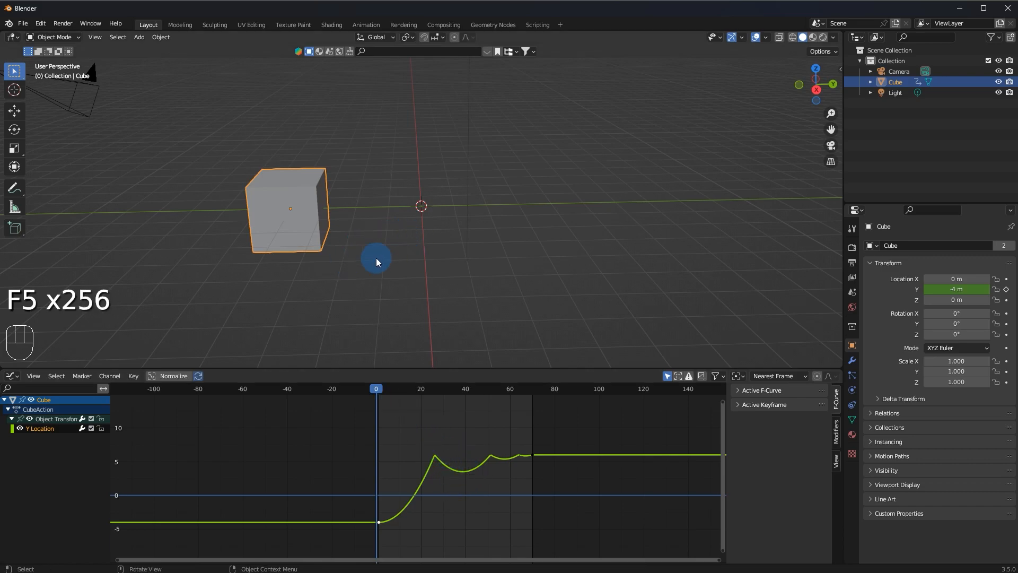
Play the cube's Bounce animation from frame 0 to review its motion against the curve, and stop playback at frame 16.
right_click(330, 213)
middle_drag(501, 248, 514, 249)
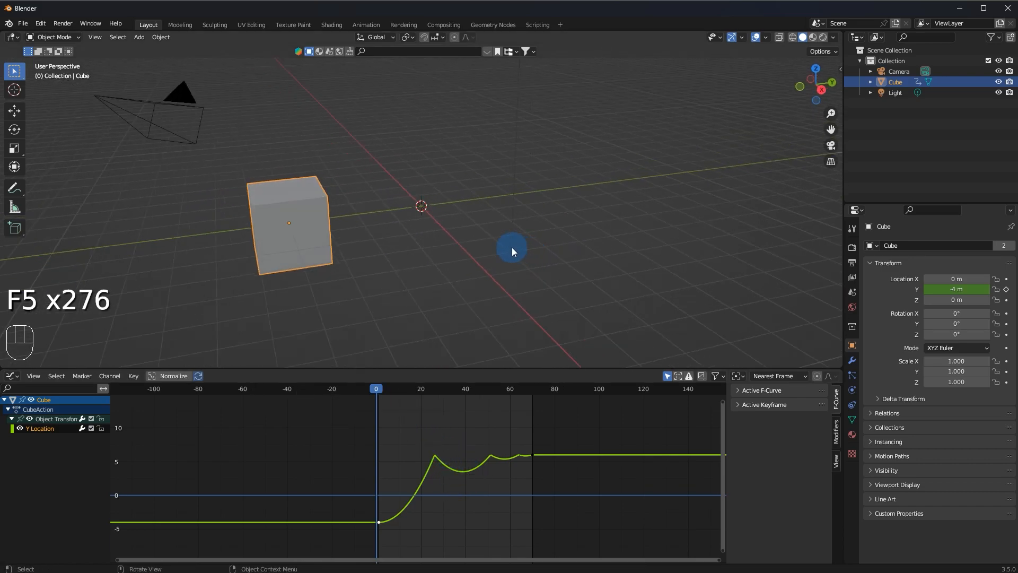
key(space)
key(F5)
key(F5)
key(F5)
key(F5)
key(F5)
key(F5)
key(F5)
key(F5)
key(F5)
key(F5)
key(F5)
key(F5)
key(F5)
key(F5)
key(F5)
key(F5)
key(F5)
key(F5)
key(F5)
key(F5)
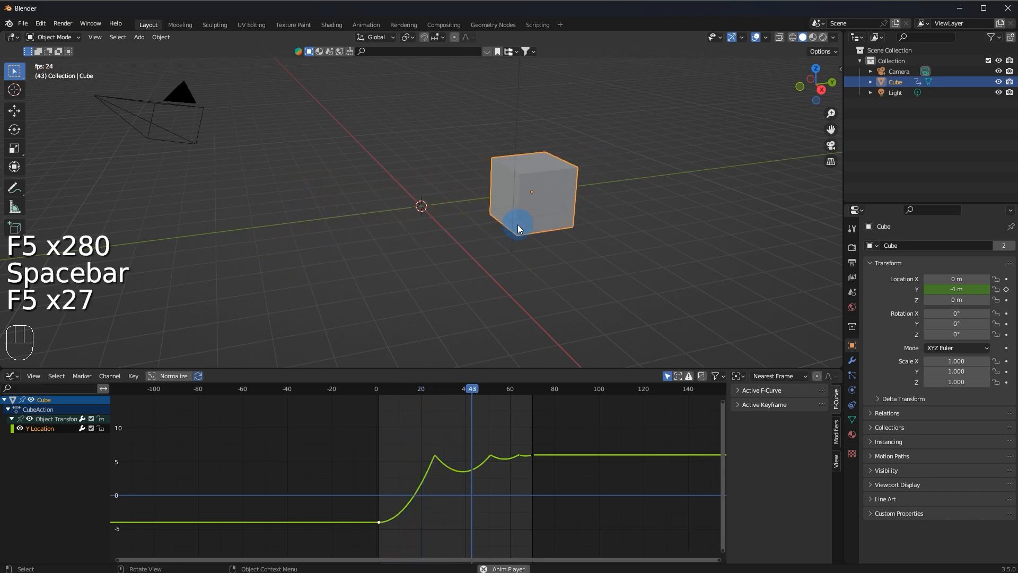
key(F5)
key(F5)
key(F5)
key(F5)
key(F5)
key(F5)
key(F5)
key(F5)
key(F5)
key(F5)
key(F5)
key(F5)
key(F5)
key(F5)
key(F5)
key(F5)
key(F5)
key(F5)
key(F5)
key(F5)
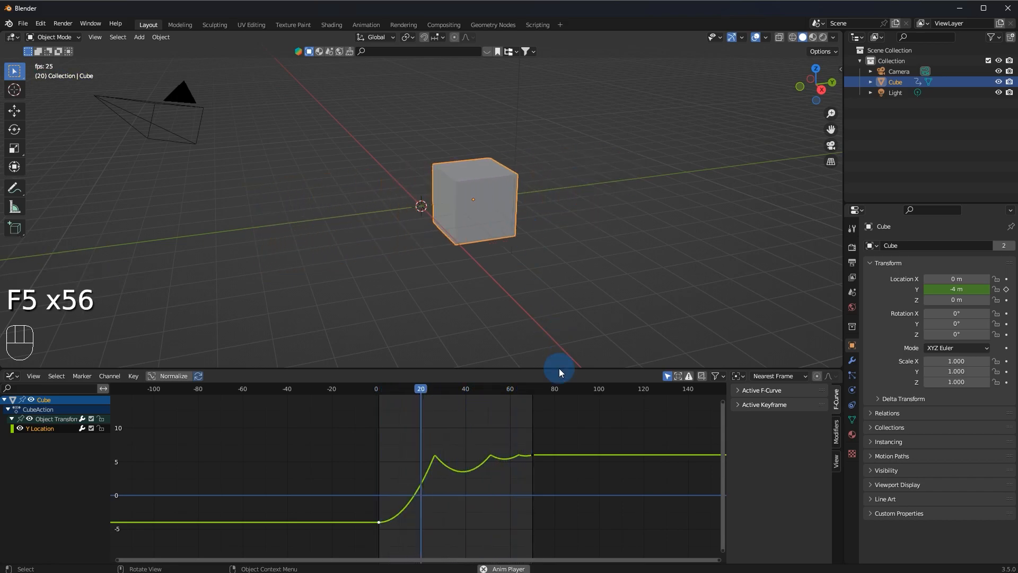
key(F5)
key(F5)
key(F5)
key(F5)
key(F5)
key(F5)
key(F5)
key(F5)
key(F5)
key(F5)
key(F5)
key(F5)
key(F5)
key(F5)
key(F5)
key(F5)
key(F5)
key(F5)
key(F5)
key(F5)
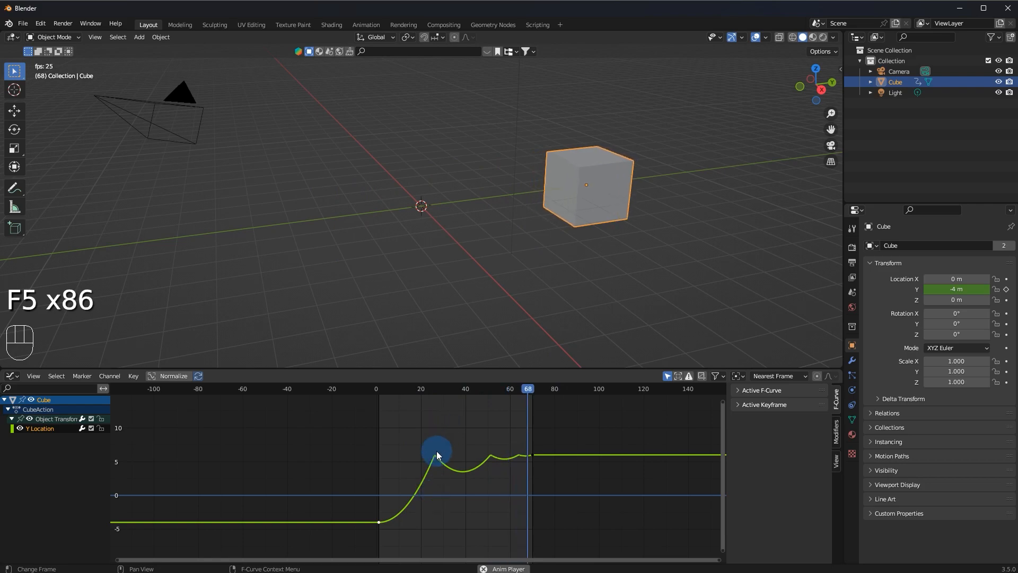
key(F5)
key(F5)
key(F5)
key(F5)
key(F5)
key(F5)
key(F5)
key(F5)
key(F5)
key(F5)
key(F5)
key(F5)
key(F5)
key(F5)
key(F5)
key(F5)
key(F5)
key(F5)
key(F5)
key(F5)
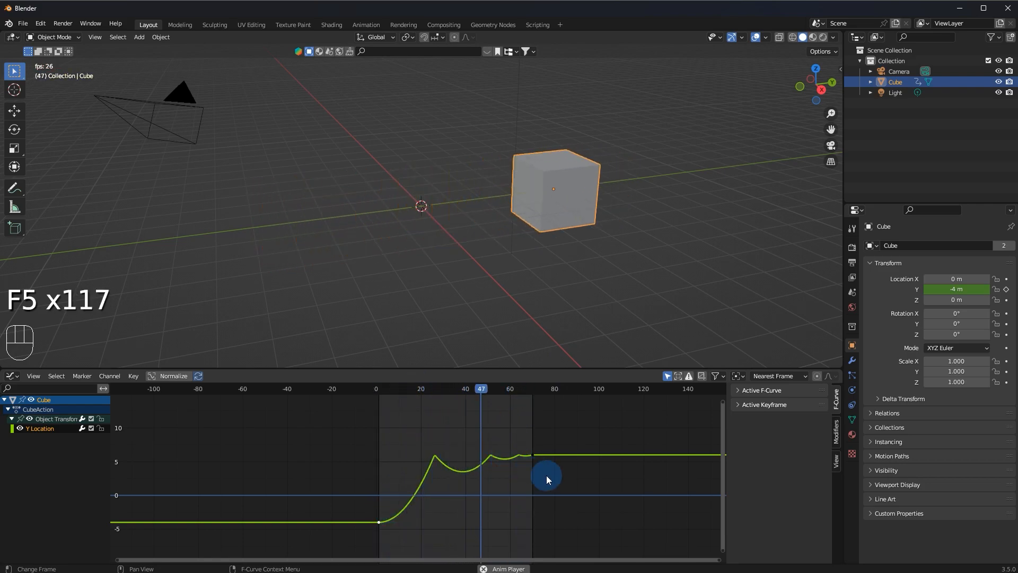
key(F5)
key(F5)
key(F5)
key(F5)
key(F5)
key(F5)
key(F5)
key(F5)
key(F5)
key(F5)
key(F5)
key(F5)
key(F5)
key(F5)
key(F5)
key(F5)
key(F5)
key(space)
key(F5)
key(F5)
key(F5)
key(F5)
key(F5)
key(F5)
key(F5)
key(F5)
key(F5)
key(F5)
key(F5)
key(F5)
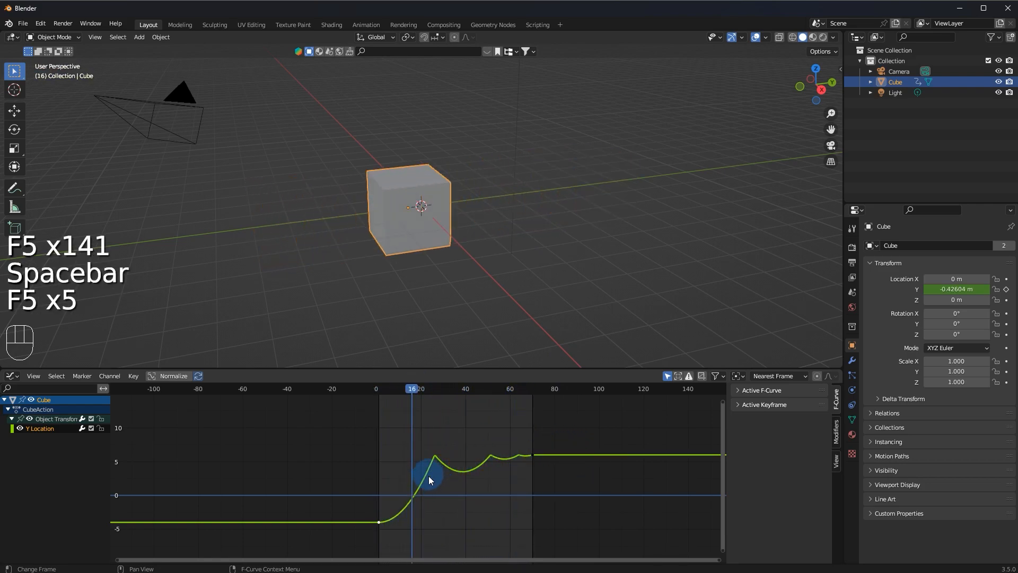
Play the cube's Bounce animation on from frame 16 to review its rebounds against the curve, stop playback and return to frame 0.
key(F5)
key(F5)
key(F5)
key(F5)
key(F5)
key(F5)
key(F5)
key(F5)
key(F5)
key(F5)
key(F5)
key(F5)
key(F5)
key(F5)
key(F5)
key(F5)
key(F5)
key(F5)
key(F5)
key(F5)
key(F5)
key(F5)
key(F5)
key(F5)
key(F5)
key(F5)
key(space)
key(F5)
key(F5)
key(F5)
key(F5)
key(F5)
key(F5)
key(F5)
key(F5)
key(F5)
key(F5)
key(F5)
key(F5)
key(F5)
key(F5)
key(F5)
key(F5)
key(F5)
key(F5)
key(F5)
key(F5)
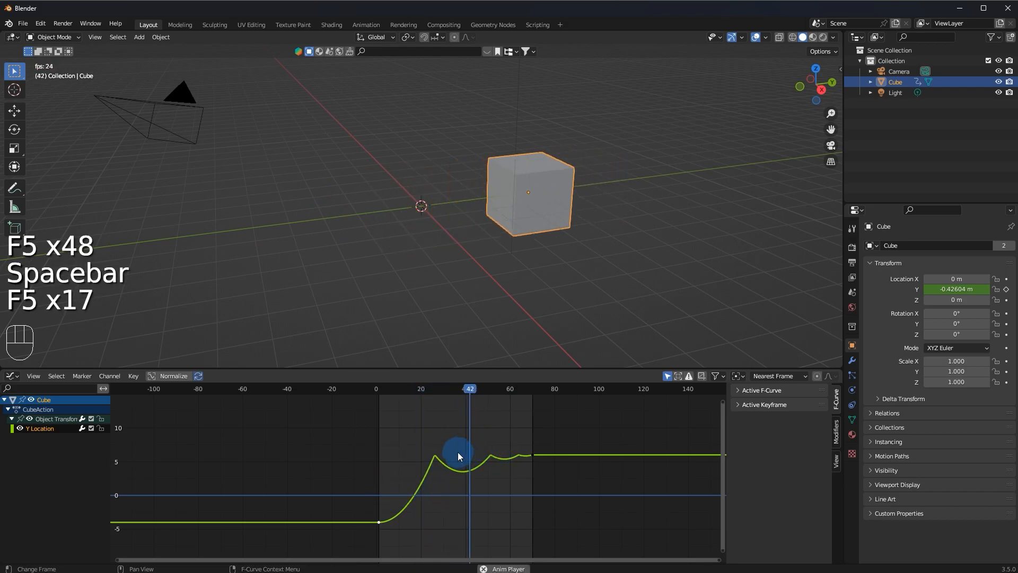
key(F5)
key(F5)
key(F5)
key(F5)
key(F5)
key(F5)
key(F5)
key(F5)
key(F5)
key(F5)
key(F5)
key(F5)
key(F5)
key(F5)
key(F5)
key(F5)
key(F5)
key(F5)
key(F5)
key(F5)
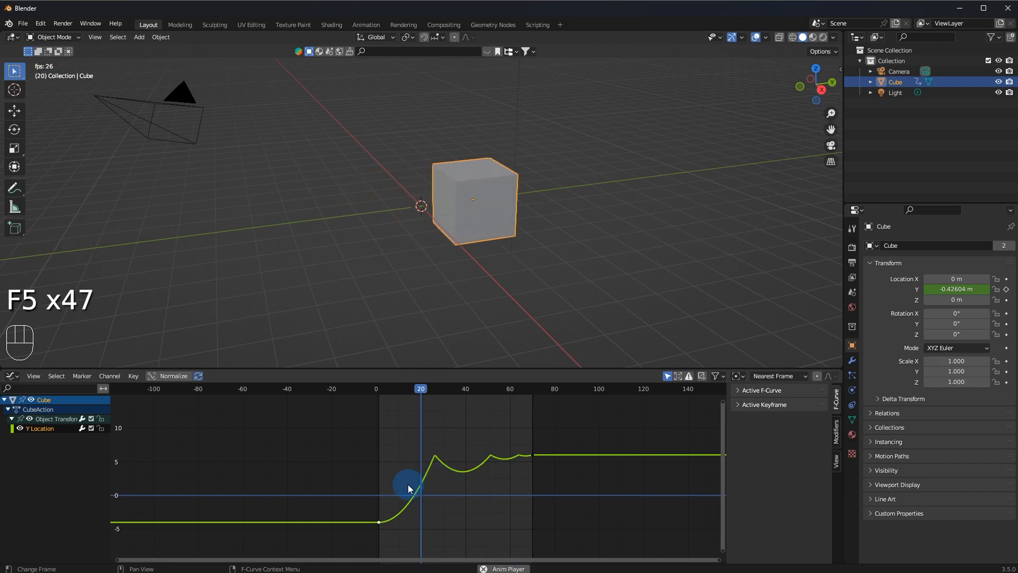
key(F5)
key(F5)
key(F5)
key(F5)
key(F5)
key(F5)
key(F5)
key(F5)
key(F5)
key(F5)
key(F5)
key(F5)
key(F5)
key(F5)
key(F5)
key(F5)
key(F5)
key(F5)
key(F5)
key(F5)
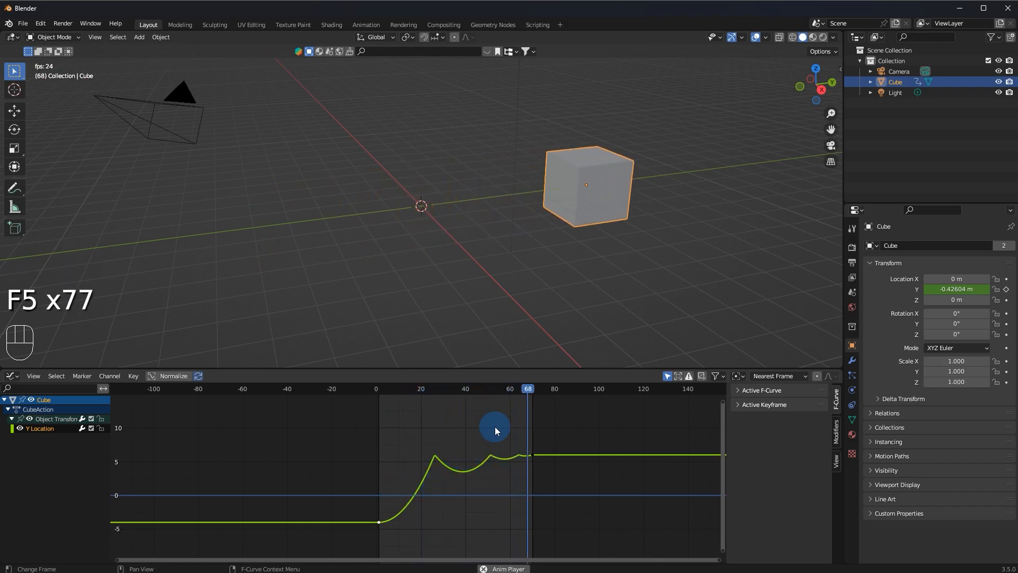
key(F5)
key(F5)
key(F5)
key(F5)
key(F5)
key(F5)
key(F5)
key(F5)
key(F5)
key(F5)
key(F5)
key(F5)
key(F5)
key(F5)
key(F5)
key(F5)
key(F5)
key(F5)
key(F5)
key(F5)
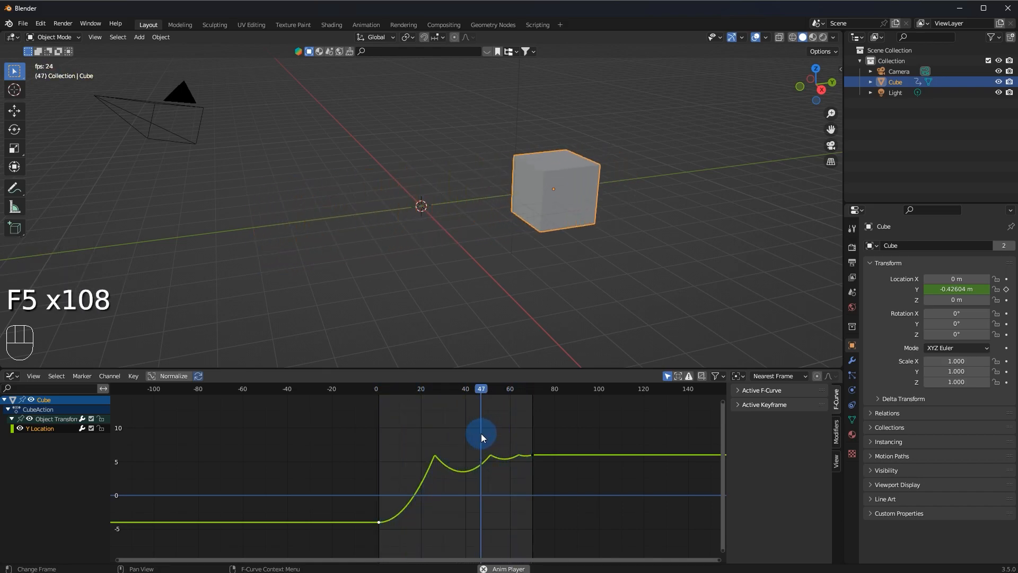
key(F5)
key(F5)
key(F5)
key(F5)
key(F5)
key(space)
key(F5)
key(F5)
key(F5)
key(F5)
key(F5)
key(F5)
key(F5)
key(F5)
key(F5)
key(F5)
key(F5)
key(F5)
key(F5)
key(F5)
key(F5)
key(F5)
key(F5)
key(F5)
key(F5)
key(F5)
key(F5)
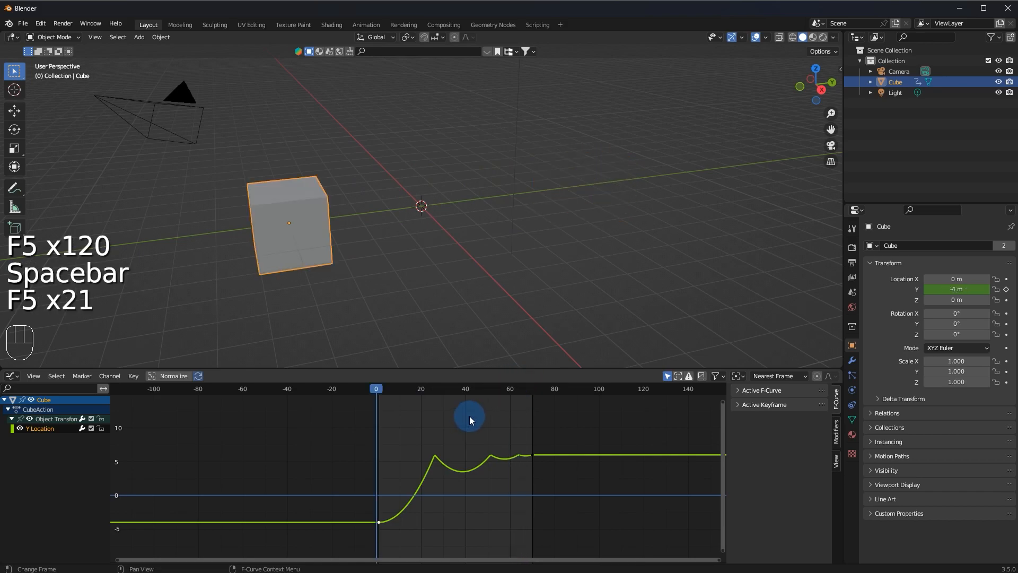
Set the first Y Location keyframe's interpolation back to Bezier.
key(F5)
key(F5)
key(t)
click(264, 425)
key(F5)
key(F5)
key(F5)
key(F5)
key(F5)
key(F5)
key(F5)
key(F5)
key(F5)
key(F5)
key(F5)
key(F5)
key(F5)
key(F5)
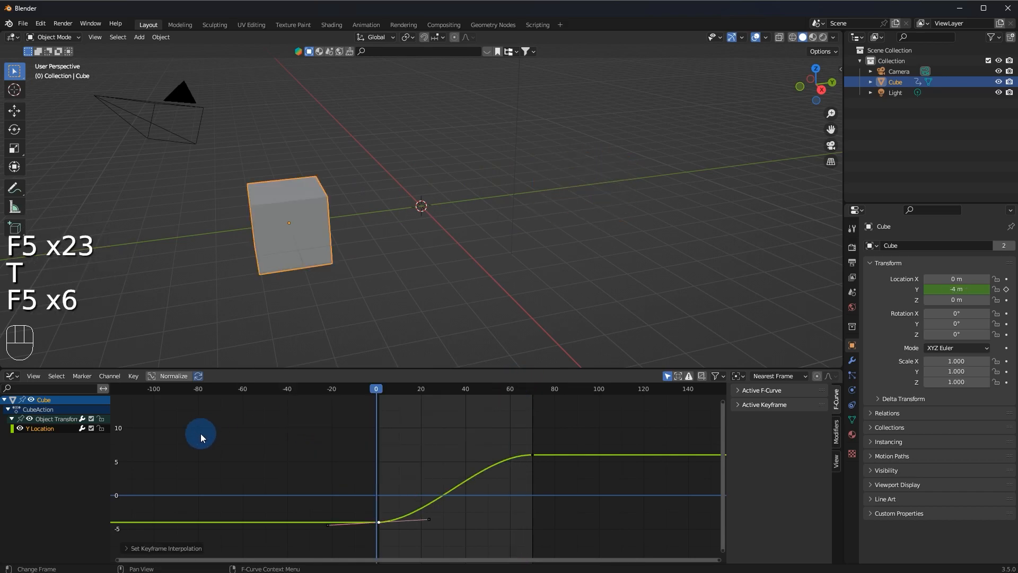
Switch the Graph Editor area back to the Timeline and shrink it to a narrow strip beneath the 3D viewport.
key(F5)
key(F5)
key(F5)
key(F5)
key(F5)
key(F5)
key(F5)
click(11, 375)
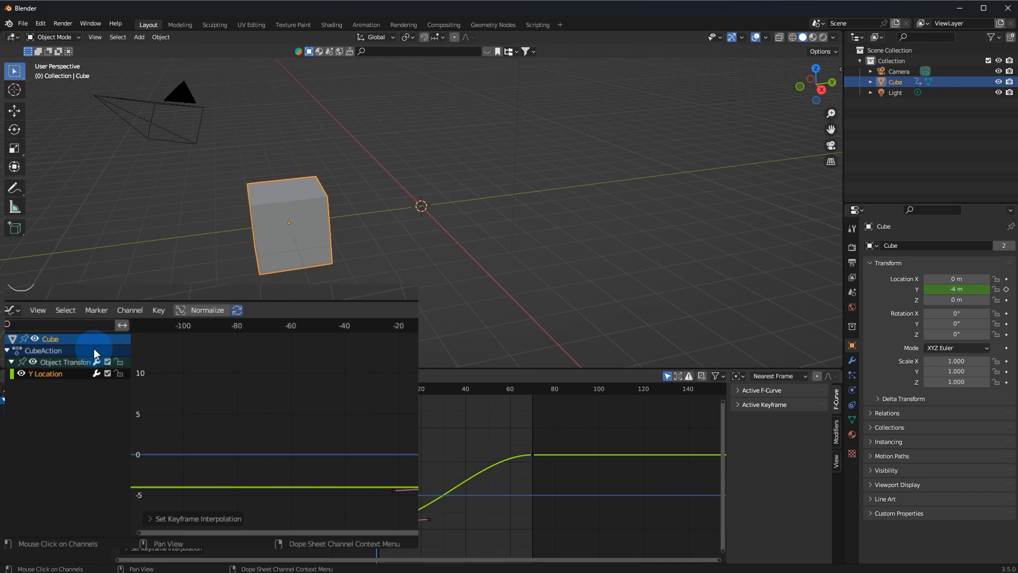
key(F5)
key(F5)
key(F5)
key(F5)
key(F5)
key(F5)
key(F5)
key(F5)
key(F5)
key(F5)
key(F5)
key(F5)
key(F5)
key(F5)
key(F5)
key(F5)
key(F5)
click(139, 414)
key(F5)
key(F5)
key(F5)
key(F5)
key(F5)
key(F5)
key(F5)
key(F5)
key(F5)
key(F5)
key(F5)
key(F5)
key(F5)
key(F5)
key(F5)
key(F5)
drag(131, 367, 127, 502)
key(F5)
key(F5)
key(F5)
key(F5)
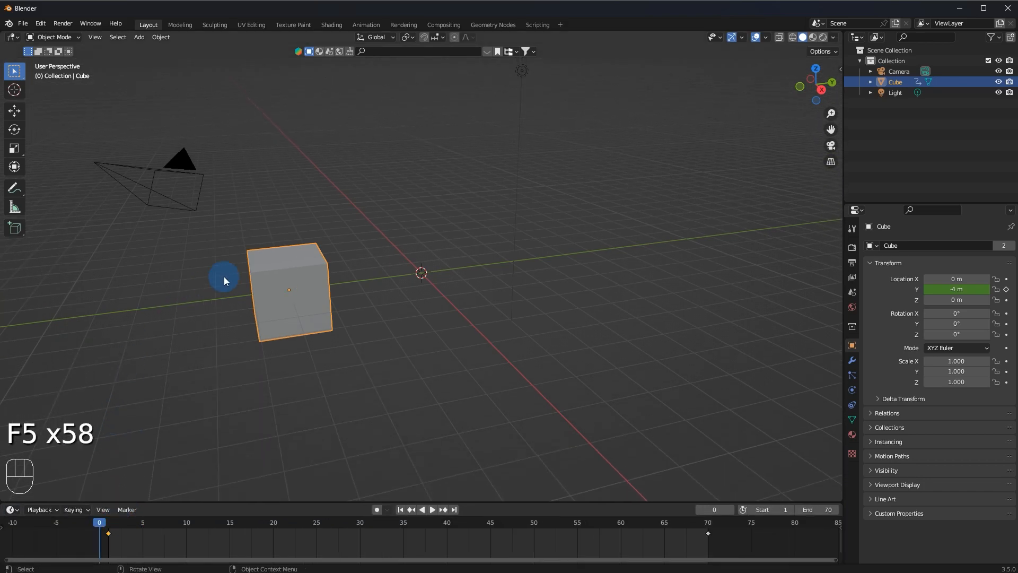
Deselect the cube and orbit the 3D viewport to a lower view along the red X axis.
key(F5)
key(F5)
key(F5)
key(F5)
key(F5)
key(F5)
key(F5)
key(F5)
click(427, 179)
key(F5)
key(F5)
key(F5)
middle_drag(427, 177, 359, 237)
key(F5)
key(F5)
key(F5)
key(F5)
key(F5)
key(F5)
key(F5)
key(g)
key(F5)
key(F5)
key(F5)
key(F5)
key(F5)
key(F5)
key(F5)
key(F5)
key(F5)
key(F5)
key(F5)
key(F5)
key(F5)
key(F5)
key(F5)
key(F5)
key(F5)
key(F5)
key(F5)
key(F5)
key(F5)
key(F5)
key(F5)
key(F5)
key(F5)
key(F5)
key(F5)
key(F5)
key(F5)
key(F5)
key(F5)
key(F5)
key(t)
key(F5)
key(F5)
key(F5)
key(F5)
key(F5)
key(F5)
key(F5)
key(F5)
key(F5)
key(F5)
key(F5)
key(F5)
key(t)
Bring up the Insert Keyframe options in the 3D viewport to review them, and dismiss them without choosing one.
key(F5)
key(F5)
key(F5)
key(F5)
key(F5)
key(F5)
key(F5)
key(F5)
key(F5)
key(F5)
key(F5)
key(F5)
key(F5)
key(F5)
key(F5)
key(F5)
key(F5)
key(F5)
key(F5)
key(F5)
key(F5)
key(F5)
key(F5)
key(F5)
key(F5)
key(F5)
key(F5)
key(F5)
key(F5)
key(F5)
key(F5)
key(F5)
key(F5)
key(F5)
key(F5)
key(i)
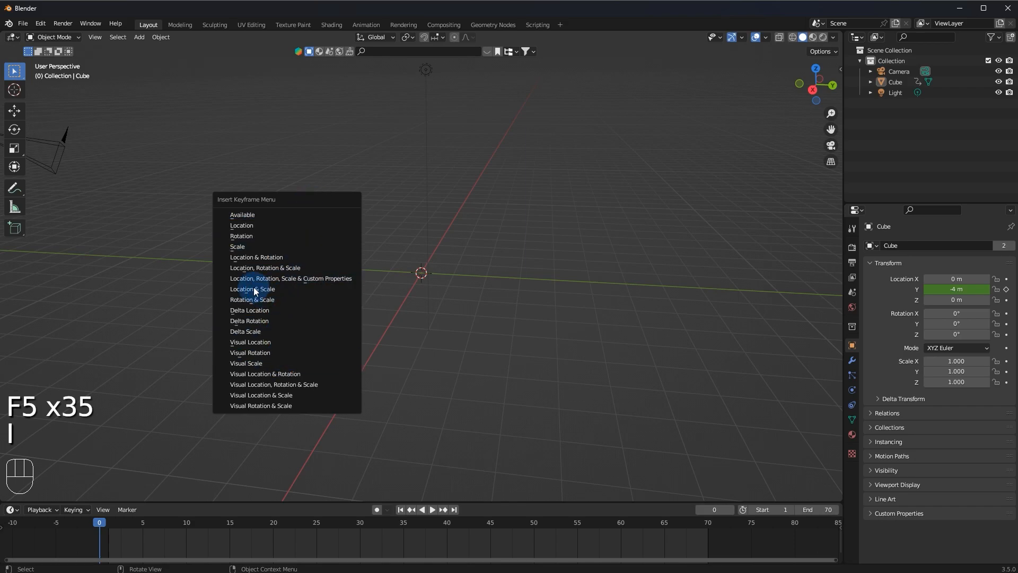
key(F5)
key(F5)
key(F5)
key(F5)
key(F5)
key(F5)
key(F5)
key(F5)
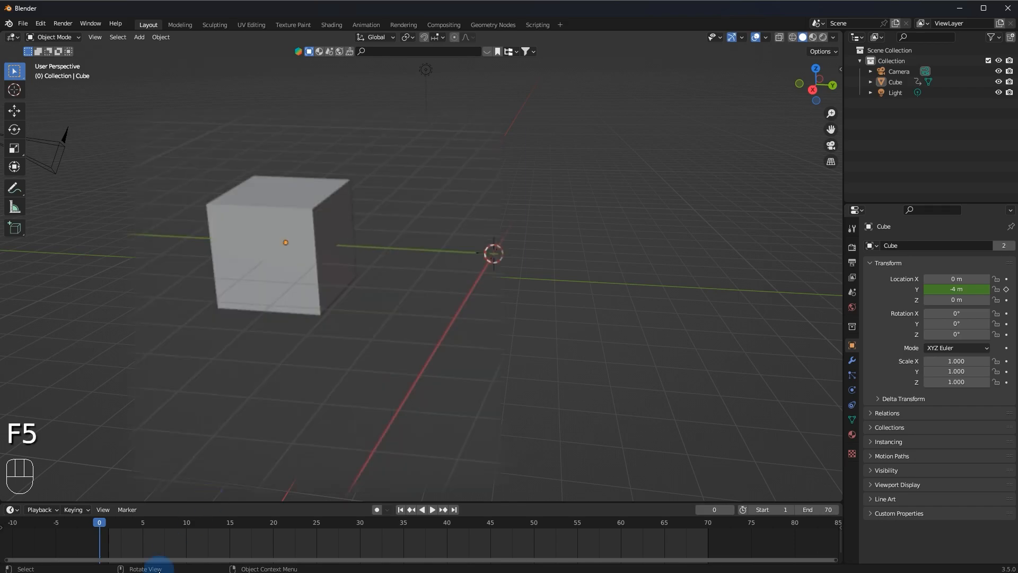
key(F5)
key(F5)
key(F5)
key(F5)
key(F5)
key(F5)
key(F5)
key(F5)
key(F5)
key(F5)
key(F5)
key(F5)
key(F5)
key(F5)
key(F5)
key(F5)
key(F5)
key(F5)
key(F5)
key(F5)
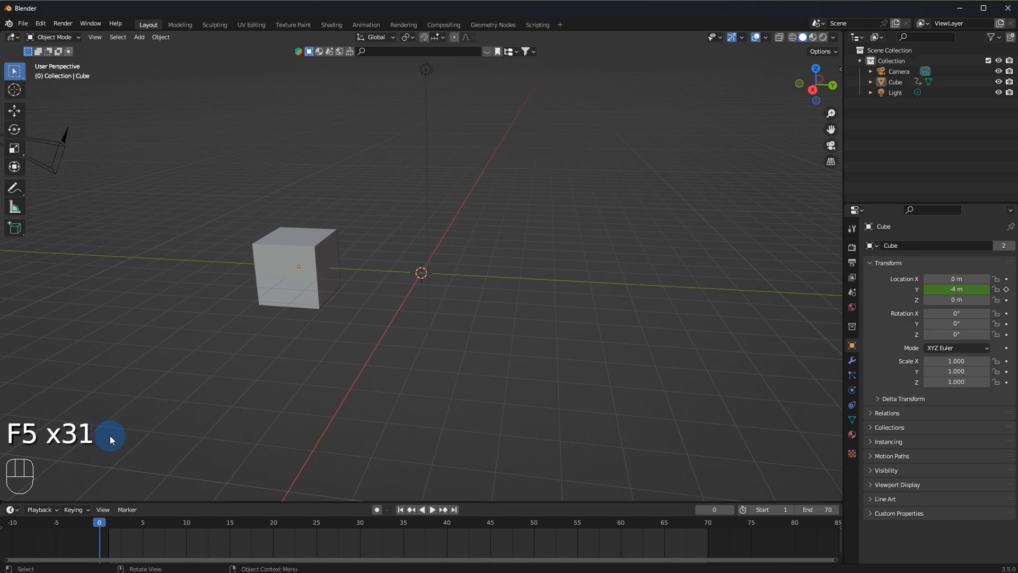
key(F5)
key(F5)
key(F5)
key(F5)
key(F5)
key(F5)
key(F5)
key(F5)
key(F5)
key(F5)
key(F5)
key(F5)
key(F5)
key(F5)
key(F5)
key(F5)
key(F5)
key(F5)
key(F5)
key(F5)
key(F5)
key(F5)
key(F5)
key(F5)
key(F5)
key(F5)
key(F5)
key(F5)
key(F5)
key(F5)
key(F5)
key(F5)
key(F5)
key(F5)
key(F5)
key(F5)
key(F5)
key(F5)
key(F5)
key(F5)
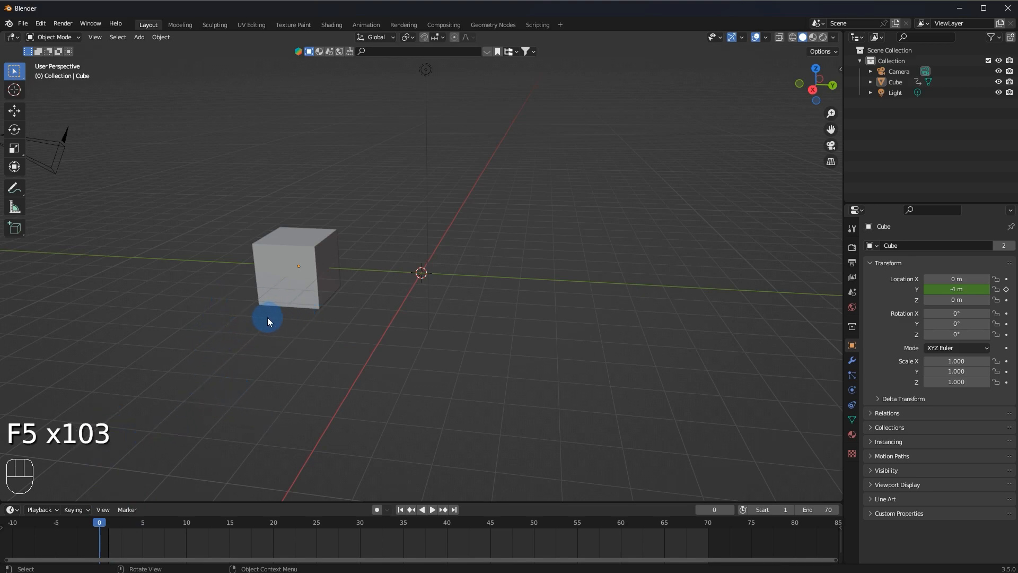
key(F5)
key(F5)
key(F5)
key(F5)
key(F5)
key(F5)
key(F5)
key(F5)
key(F5)
key(F5)
key(F5)
key(F5)
key(F5)
key(F5)
key(F5)
key(F5)
key(F5)
key(F5)
key(F5)
key(F5)
key(F5)
key(F5)
key(F5)
key(F5)
key(F5)
key(F5)
key(F5)
key(F5)
key(F5)
key(F5)
key(F5)
key(F5)
key(F5)
key(F5)
key(F5)
key(F5)
key(F5)
key(F5)
key(F5)
key(F5)
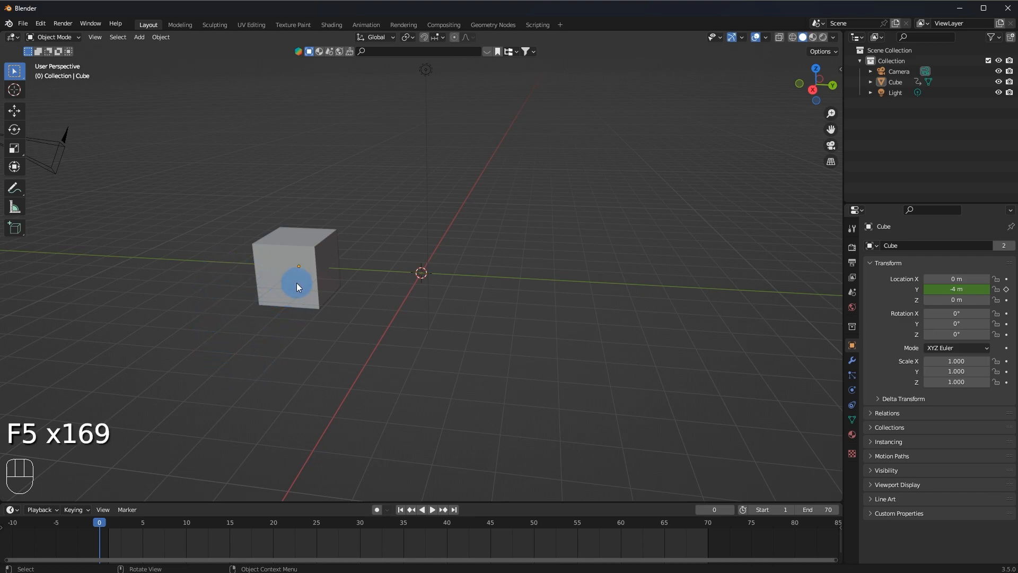
key(F5)
key(F5)
key(F5)
key(F5)
key(F5)
key(F5)
key(F5)
key(F5)
key(F5)
key(F5)
key(F5)
key(F5)
key(F5)
key(F5)
key(F5)
key(F5)
key(F5)
key(F5)
key(F5)
key(F5)
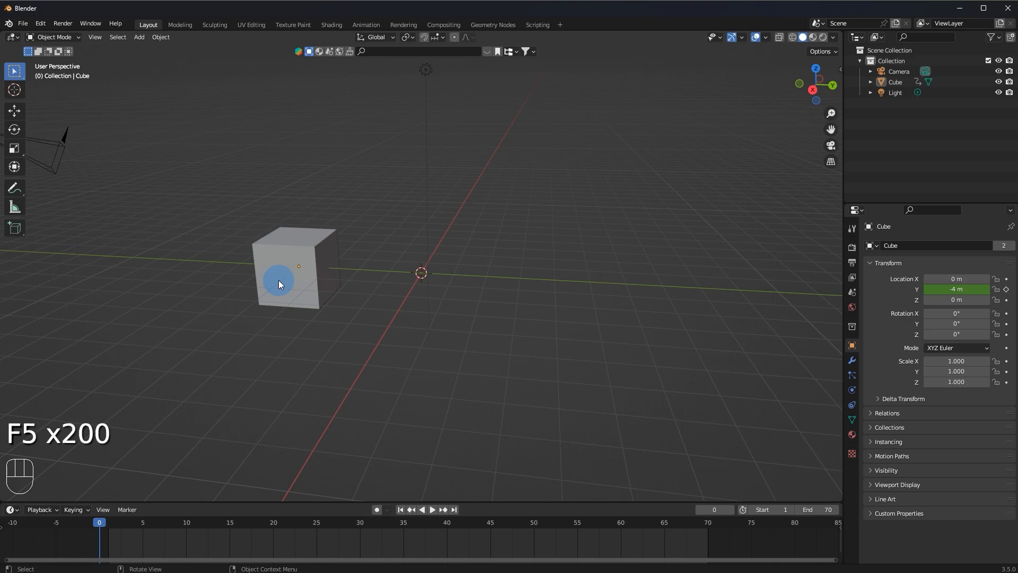
key(F5)
key(F5)
key(F5)
key(F5)
key(F5)
key(F5)
key(F5)
key(F5)
key(F5)
key(F5)
key(F5)
key(F5)
key(F5)
key(F5)
key(F5)
key(F5)
key(F5)
key(F5)
key(F5)
key(F5)
key(F5)
key(F5)
key(F5)
key(F5)
key(F5)
key(F5)
key(F5)
key(F5)
key(F5)
key(F5)
key(F5)
key(F5)
key(F5)
key(F5)
key(F5)
key(F5)
key(F5)
key(F5)
key(F5)
key(F5)
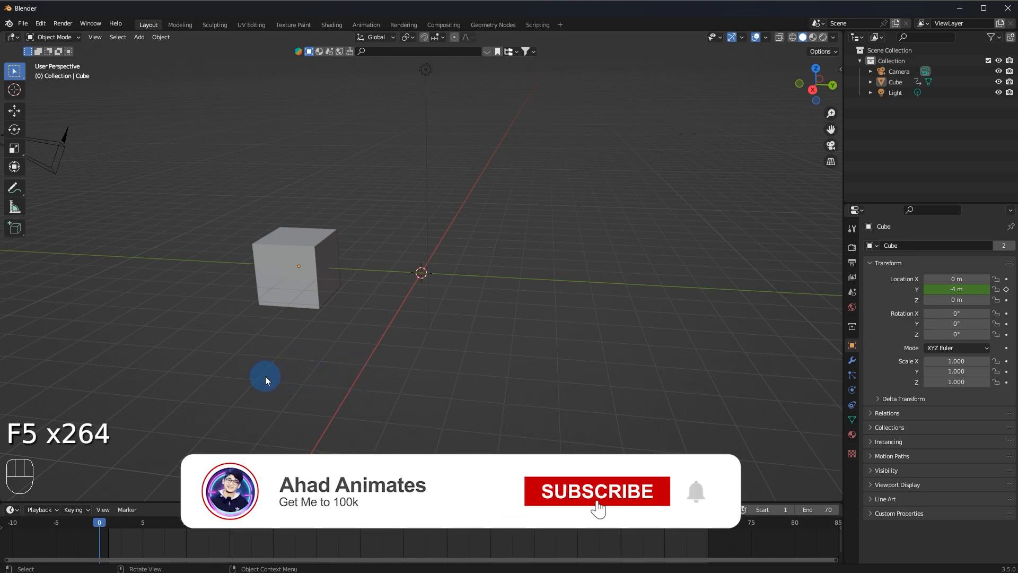
key(F5)
key(F5)
key(F5)
key(F5)
key(F5)
key(F5)
key(F5)
key(F5)
key(F5)
key(F5)
key(F5)
key(F5)
key(F5)
key(F5)
key(F5)
key(F5)
key(F5)
key(F5)
key(F5)
key(F5)
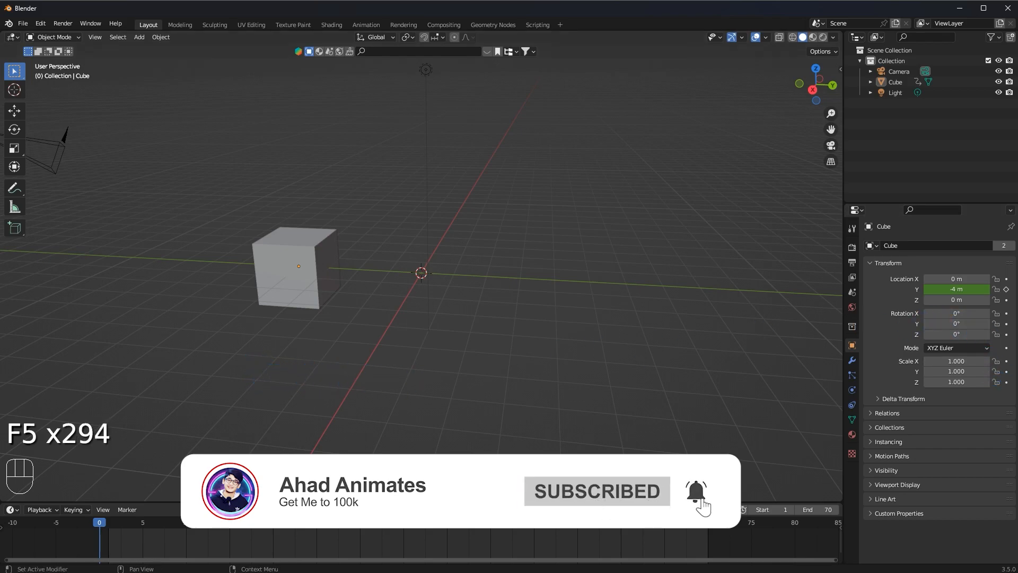
key(F5)
key(F5)
key(F5)
key(F5)
key(F5)
key(F5)
key(F5)
key(F5)
key(F5)
key(F5)
key(F5)
key(F5)
key(F5)
key(F5)
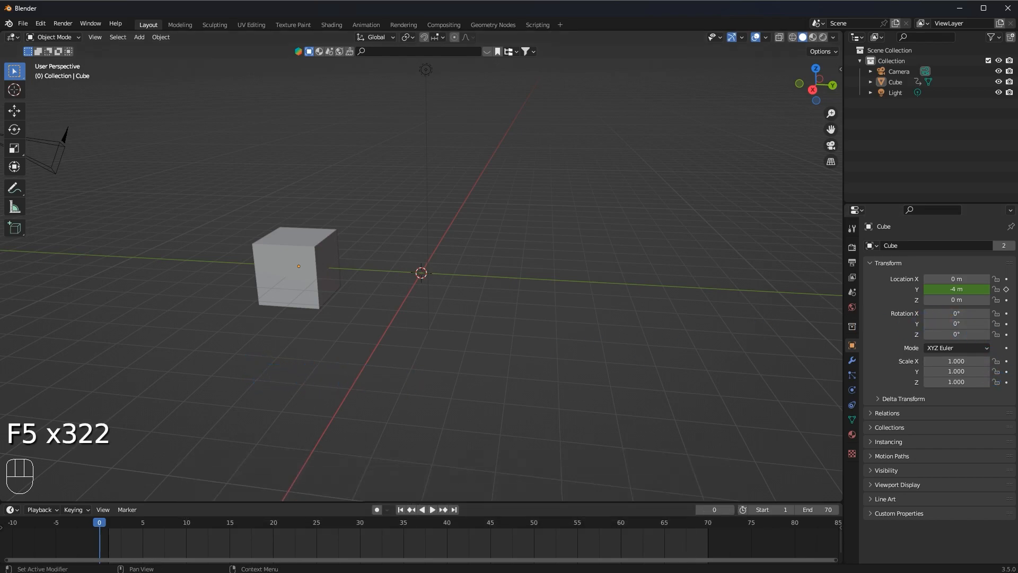